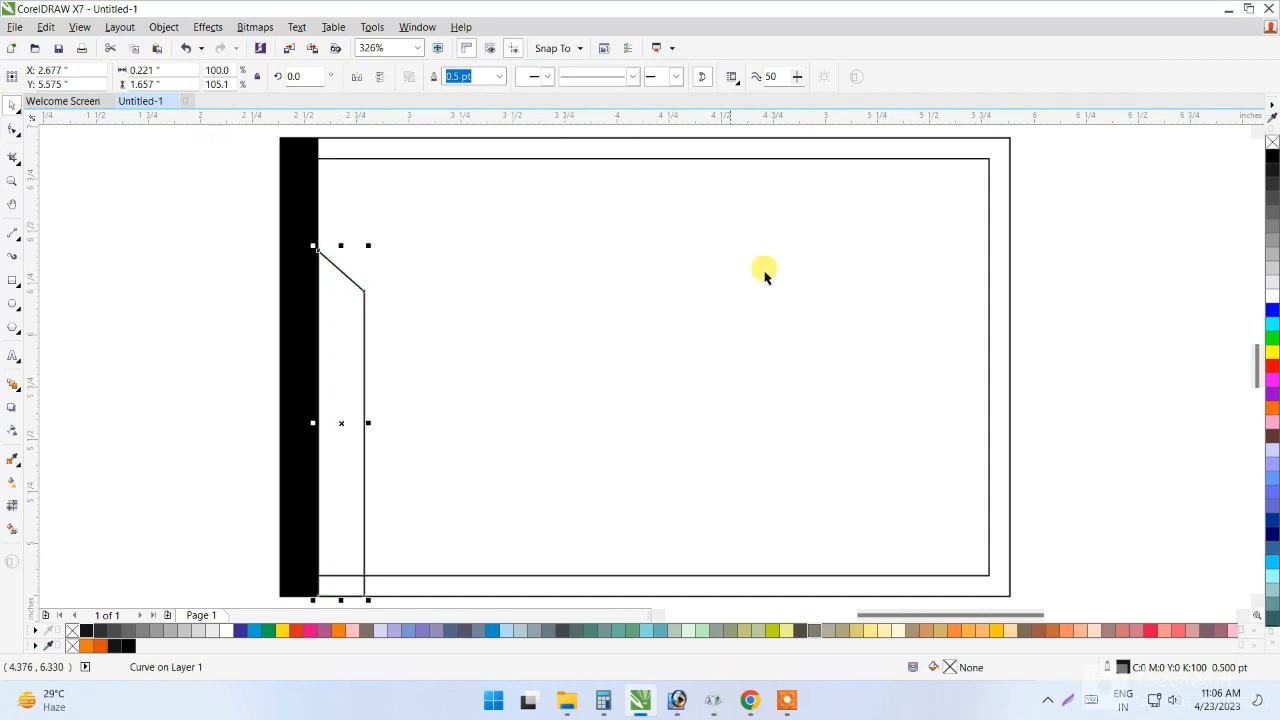
Fill the angled shape beside the card's black side bar with black and remove its outline.
left_click(1272, 160)
left_click(1272, 143)
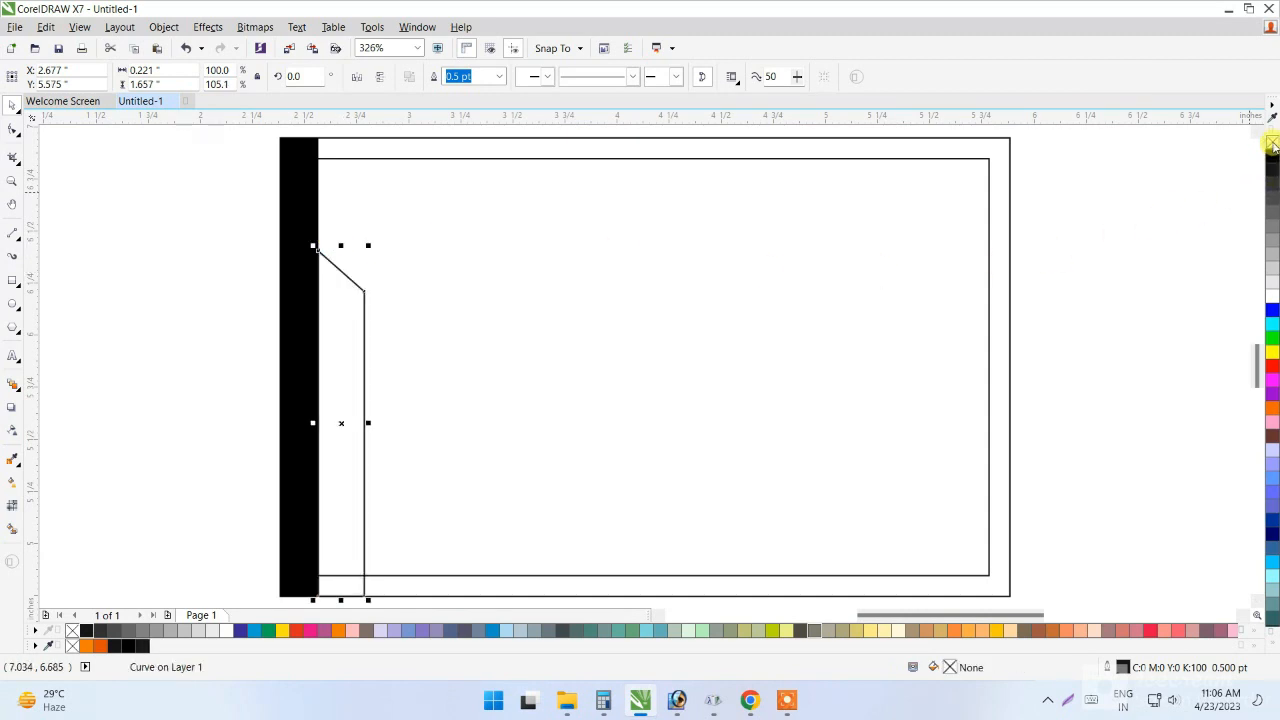
left_click(1271, 158)
right_click(1272, 145)
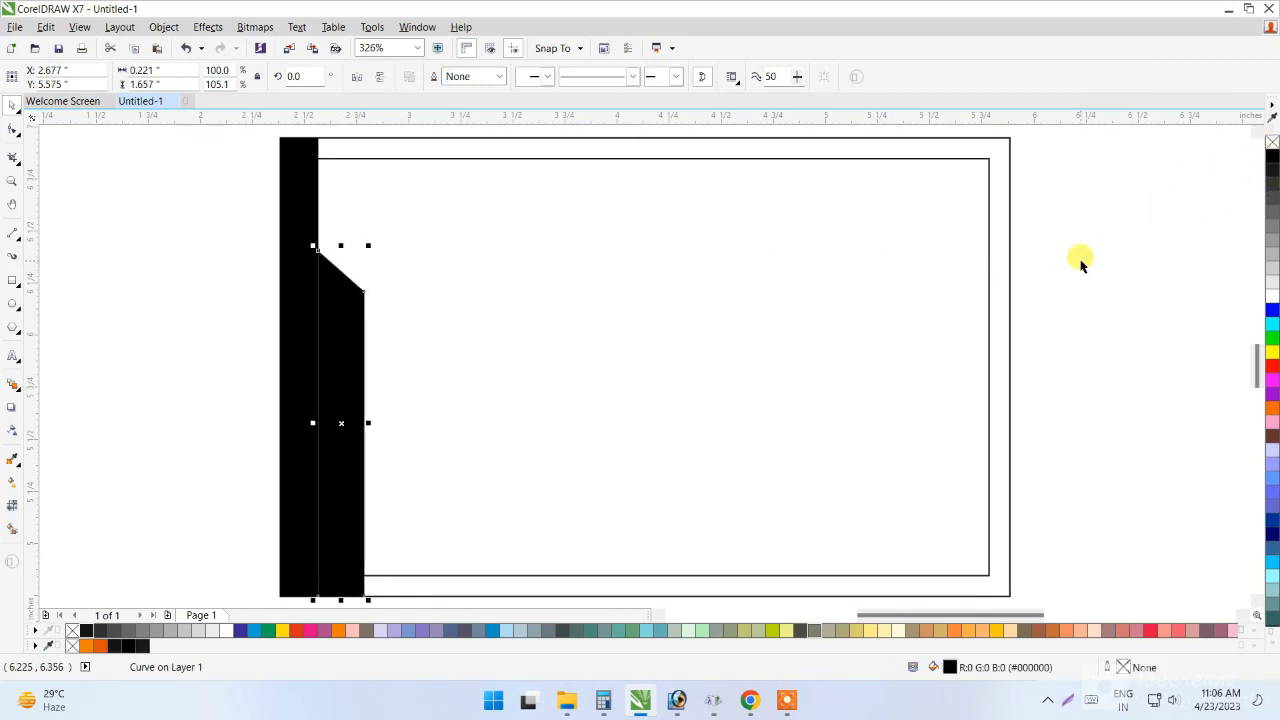
Weld the angled black shape and the vertical black bar into one object.
scroll(291, 425, "up", 2)
scroll(309, 386, "down", 3)
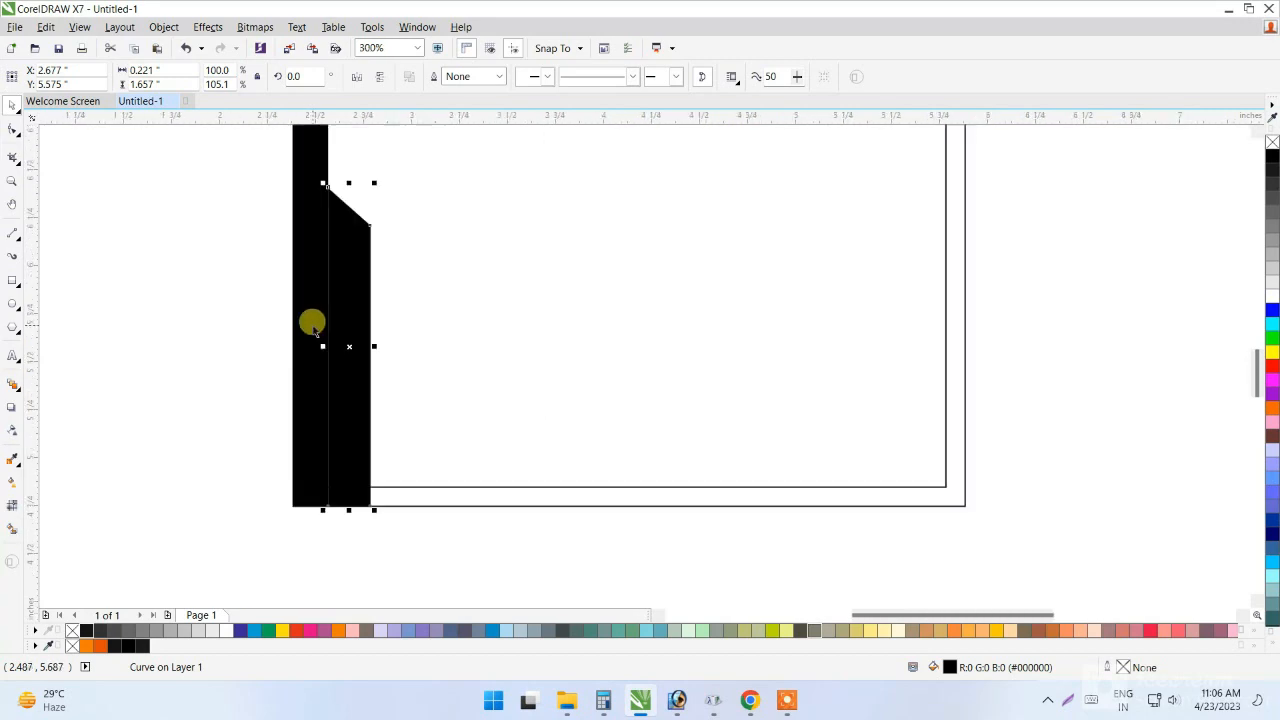
left_click(311, 232, "shift")
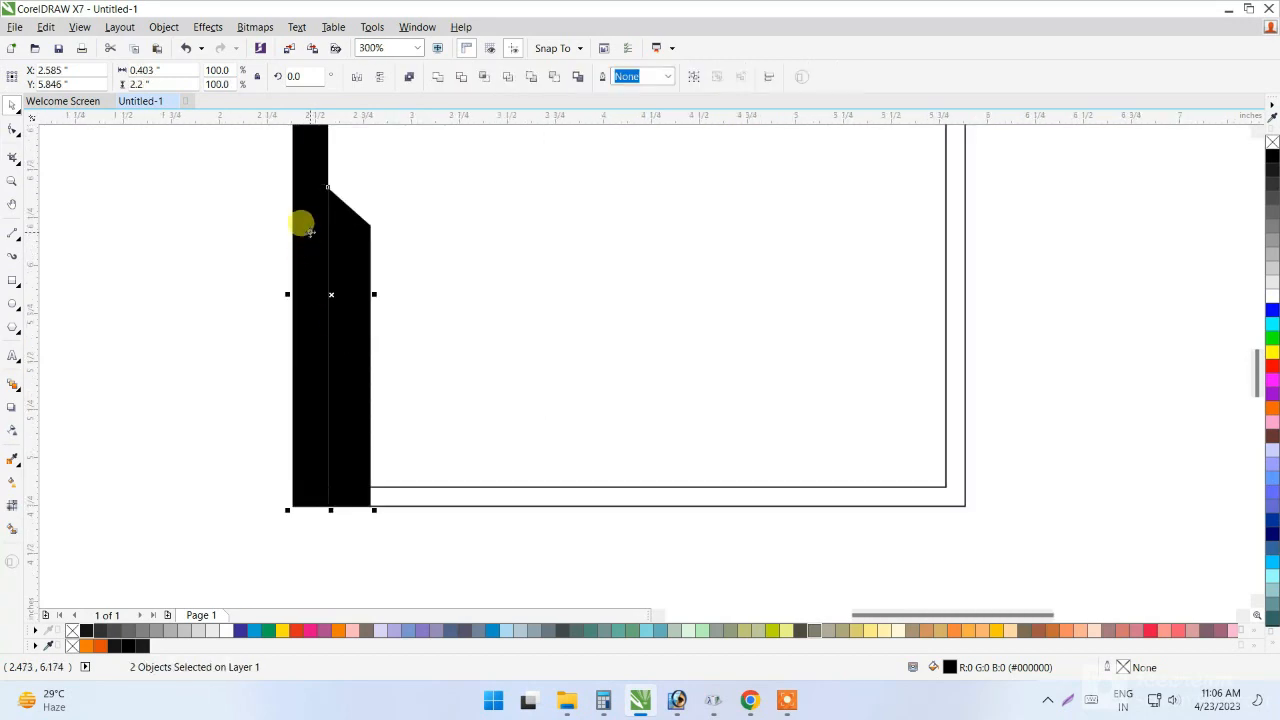
left_click(440, 77)
scroll(435, 300, "down", 2)
left_click(415, 268)
scroll(415, 268, "up", 2)
Narrow the welded black shape slightly and PowerClip it inside the card's outer rectangle.
left_click(390, 375)
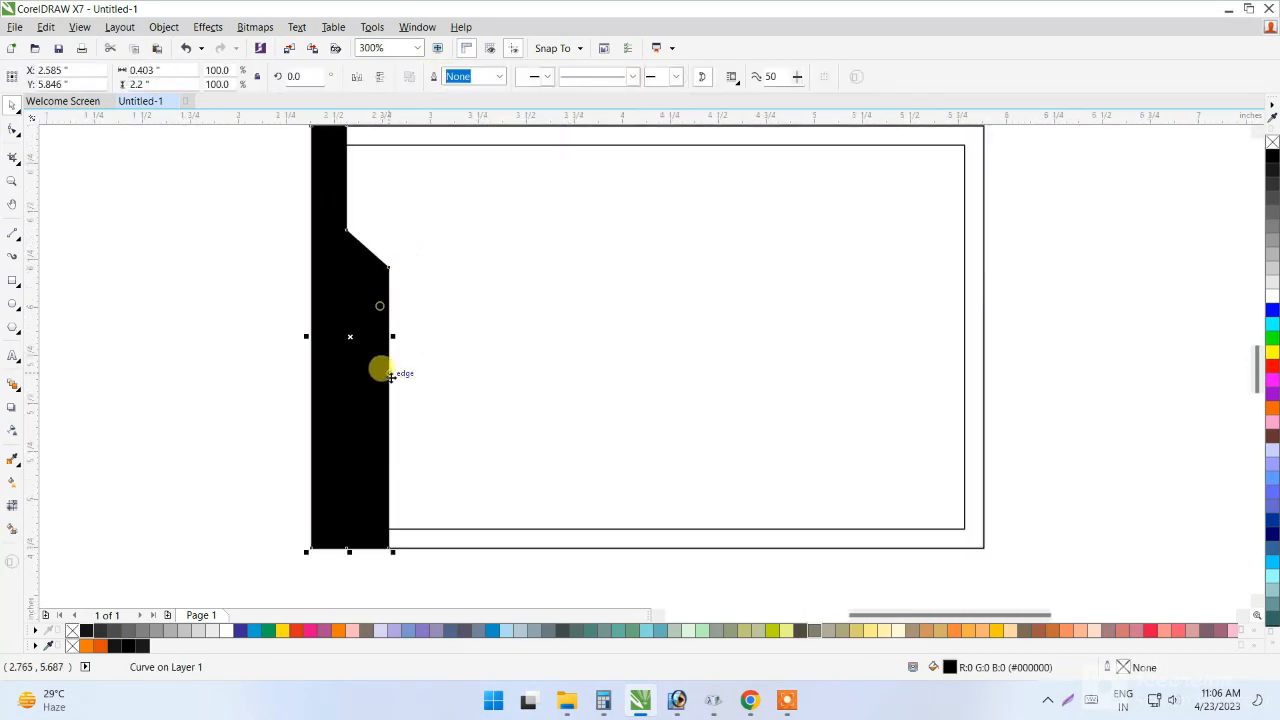
left_click_drag(390, 335, 377, 331)
right_click(335, 192)
left_click(350, 207)
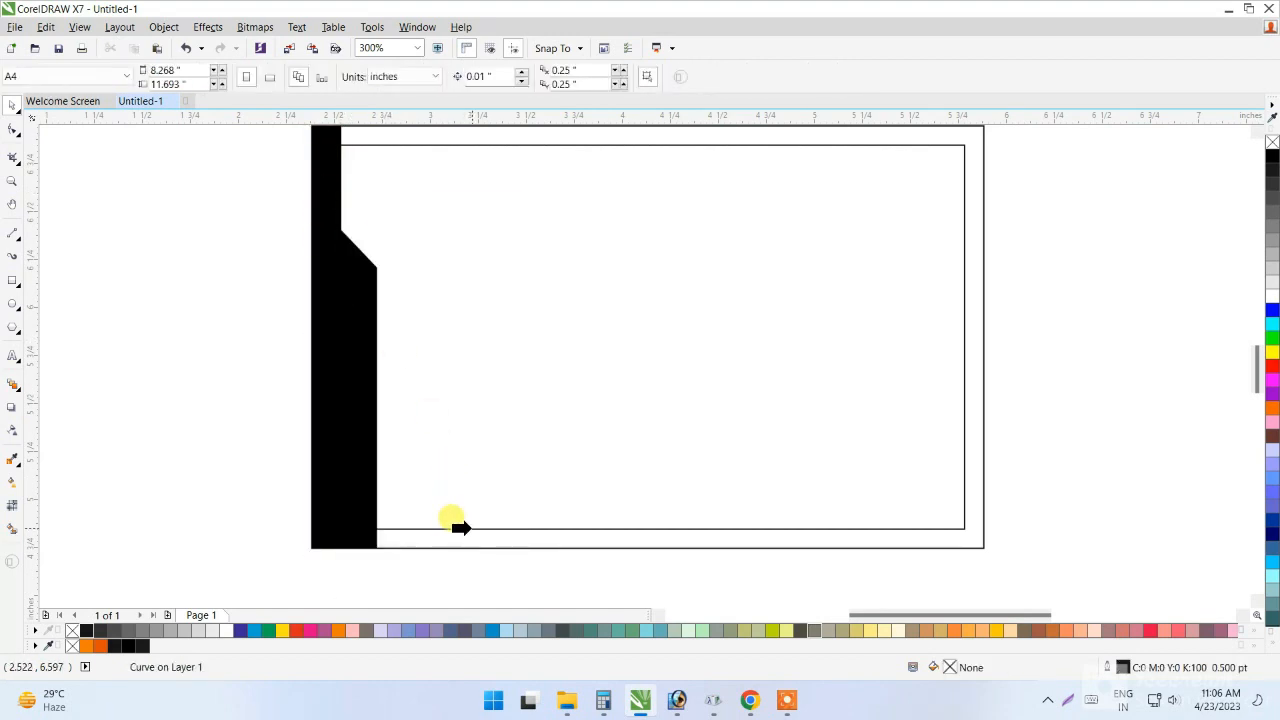
left_click(459, 531)
left_click(217, 365)
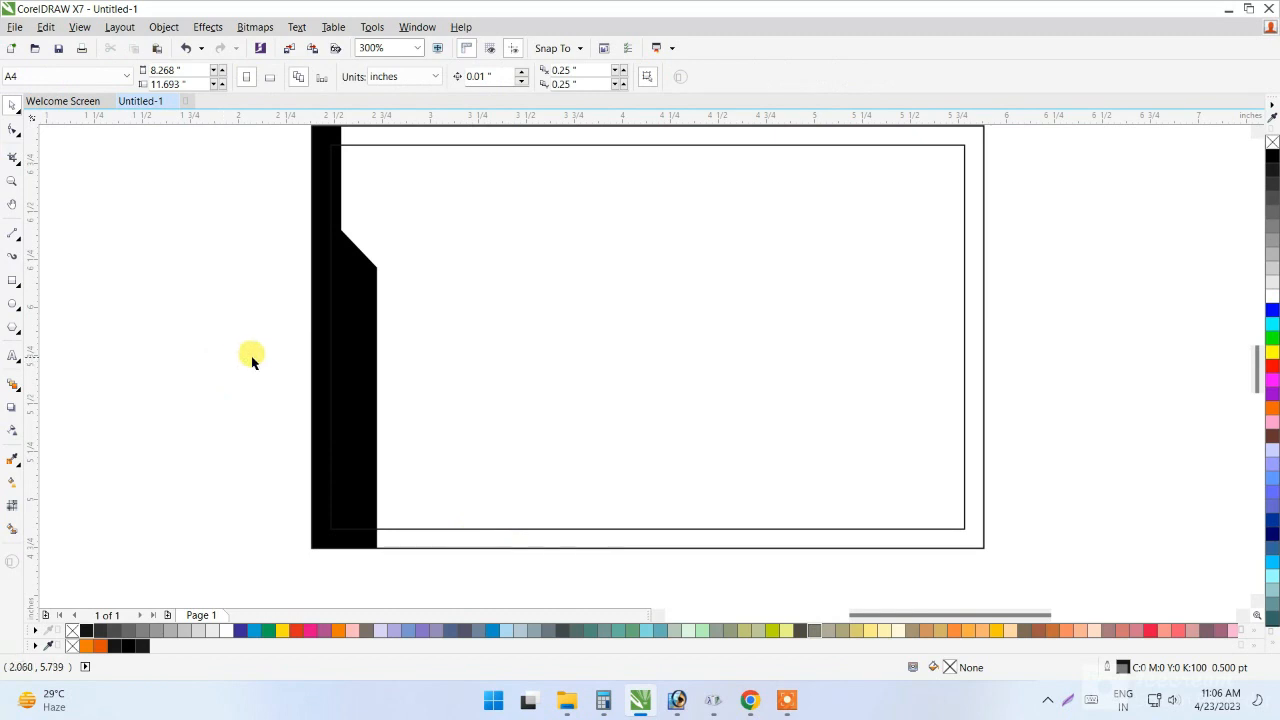
Edit the PowerClip contents to widen the black side shape to about 0.381 in, and finish editing.
left_click(321, 335)
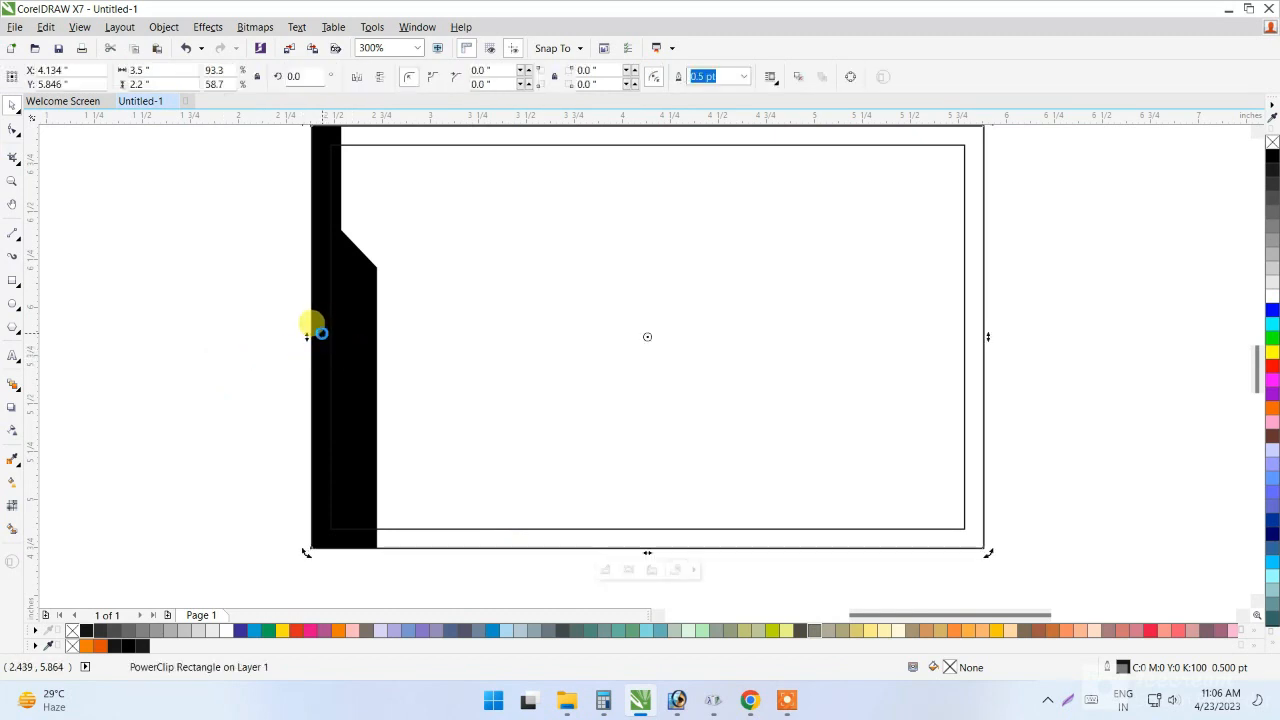
left_click(351, 318)
left_click_drag(382, 336, 390, 336)
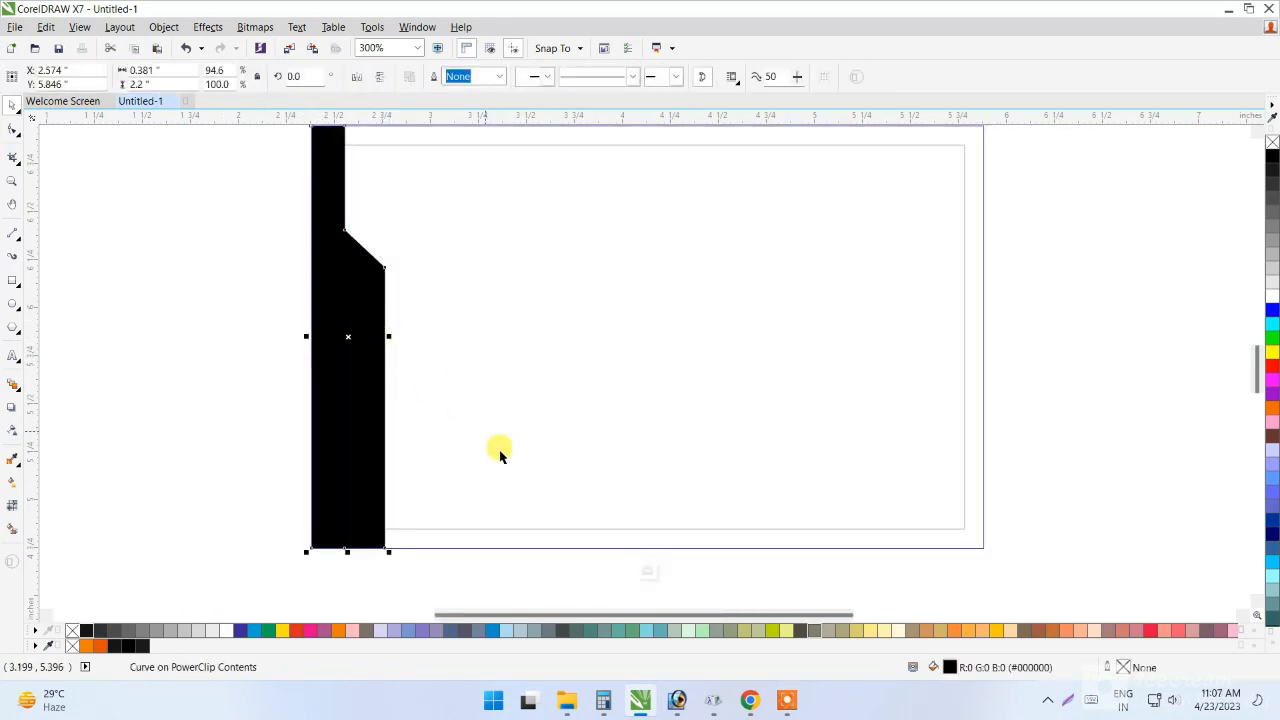
left_click(645, 571)
left_click(68, 357)
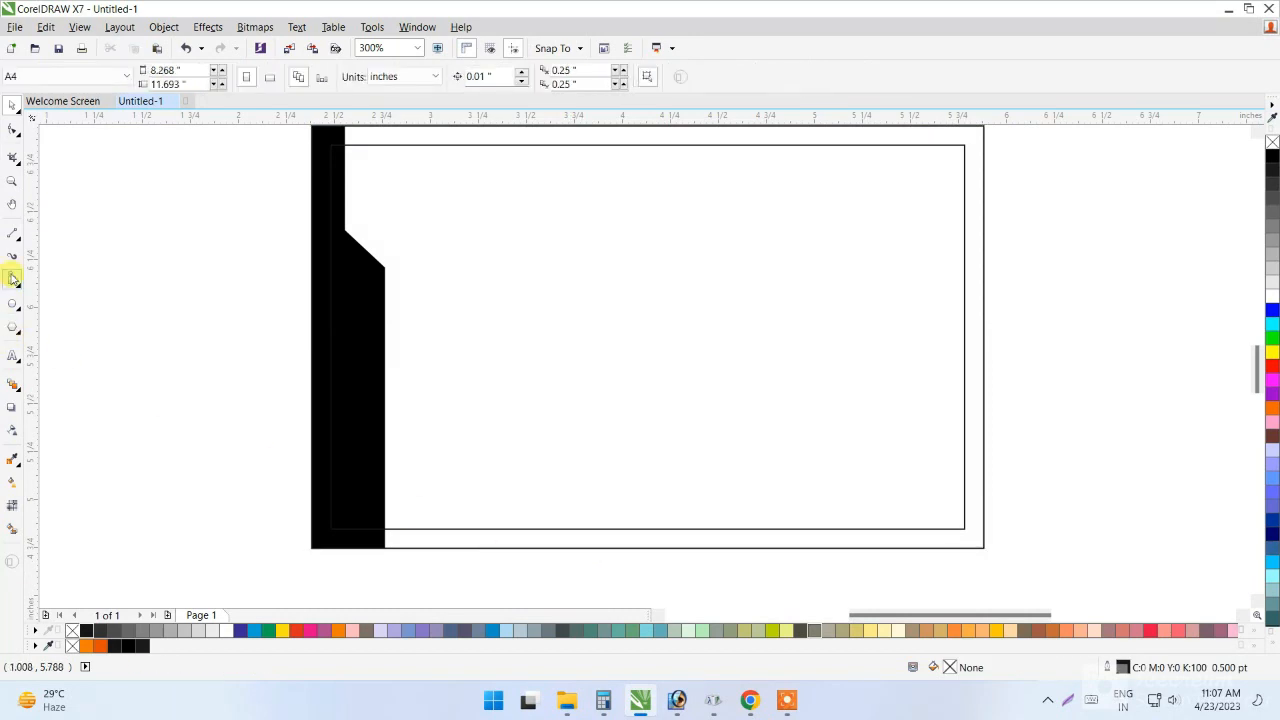
Draw a rectangle about 0.914 × 0.215 in against the card's right edge, near its upper corner.
left_click(12, 279)
scroll(549, 337, "down", 1)
scroll(785, 285, "up", 1)
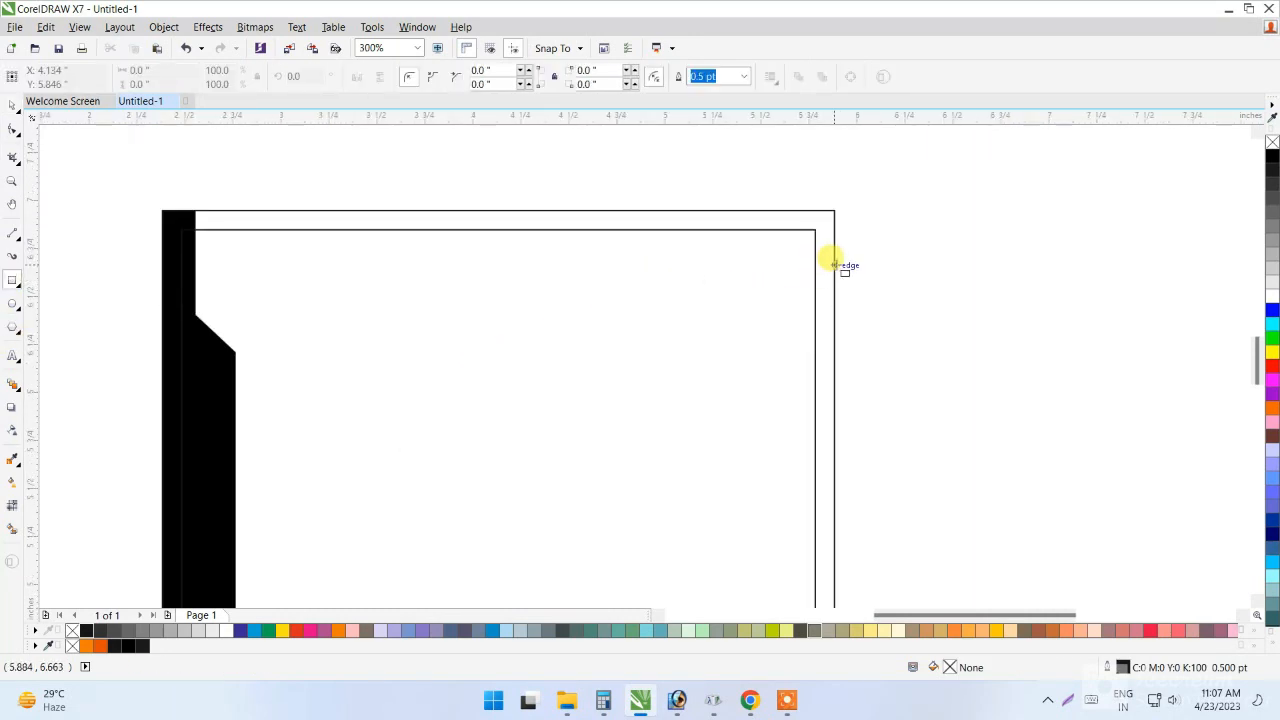
left_click_drag(832, 262, 654, 300)
scroll(782, 257, "up", 1)
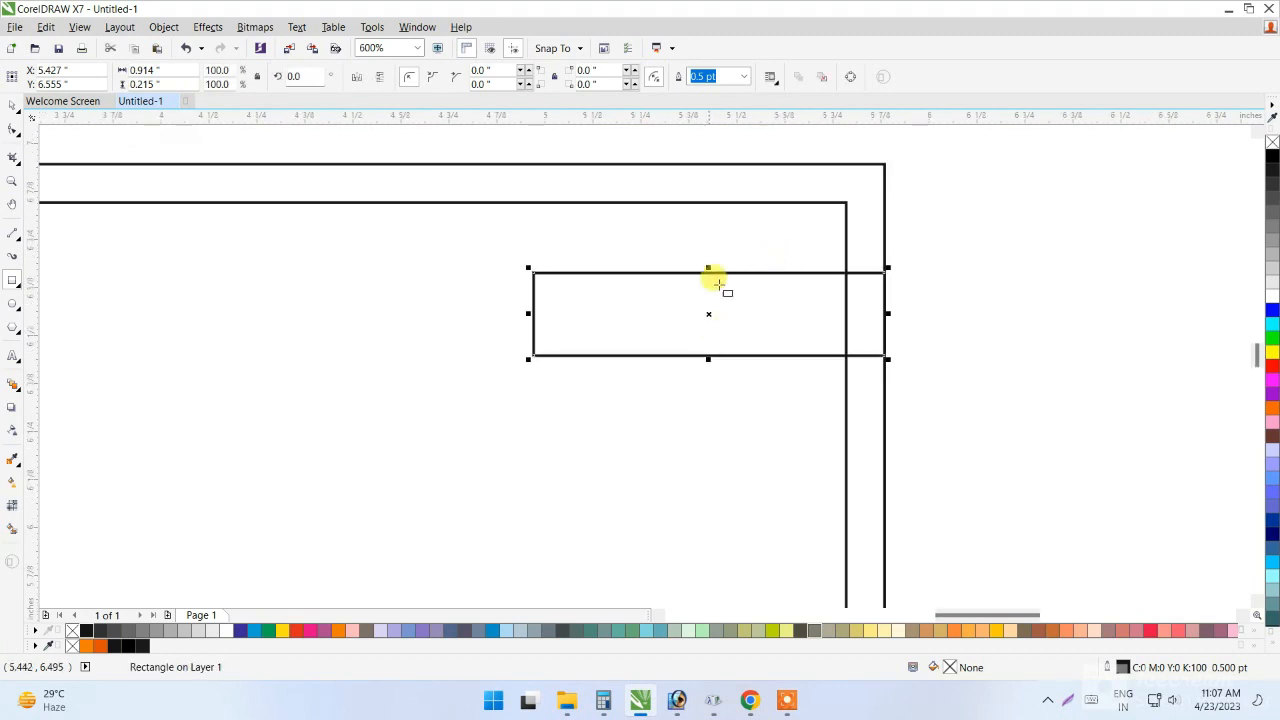
scroll(557, 342, "down", 1)
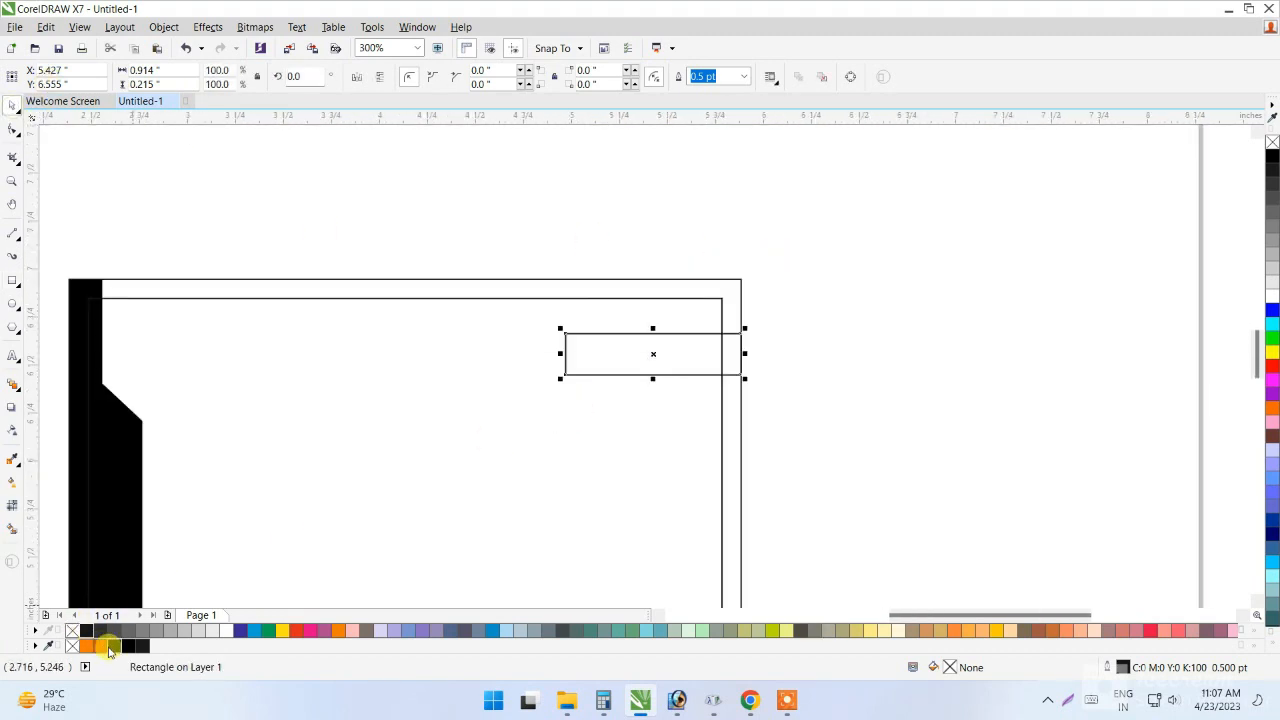
Fill the small rectangle with orange (C2 M78 Y100 K8) and remove its outline.
left_click(345, 632)
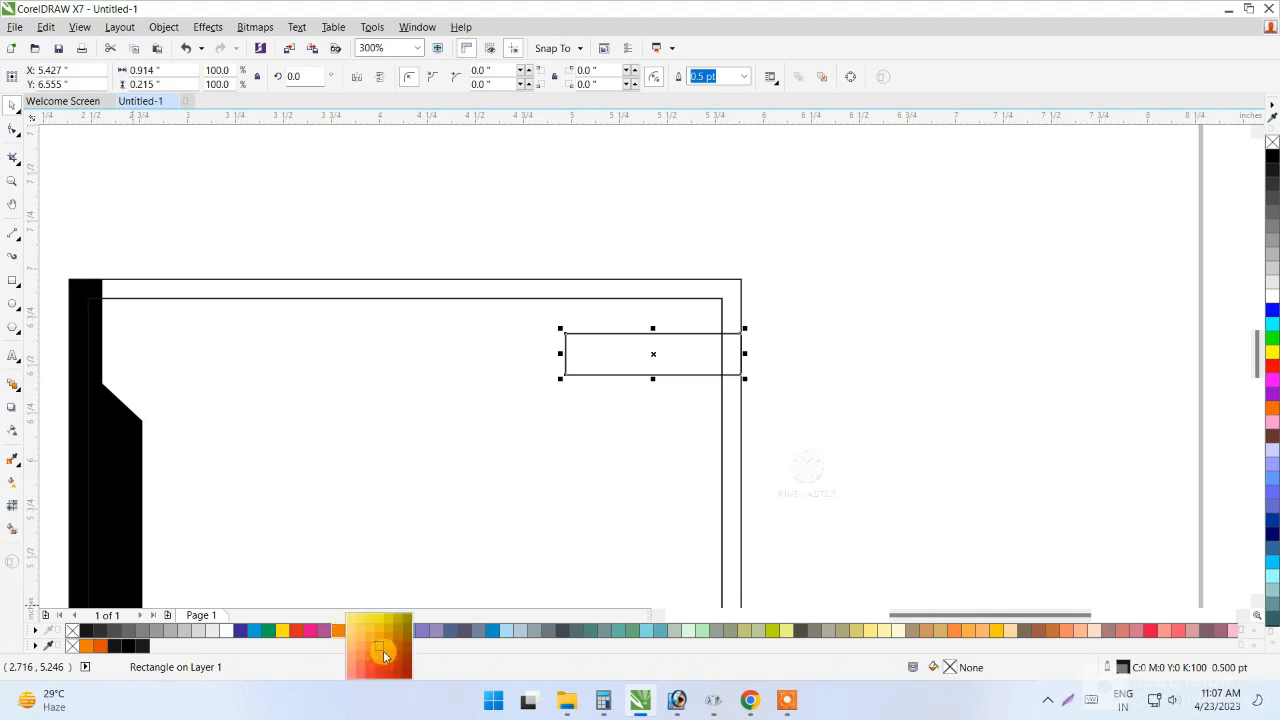
left_click(383, 655)
scroll(563, 366, "up", 1)
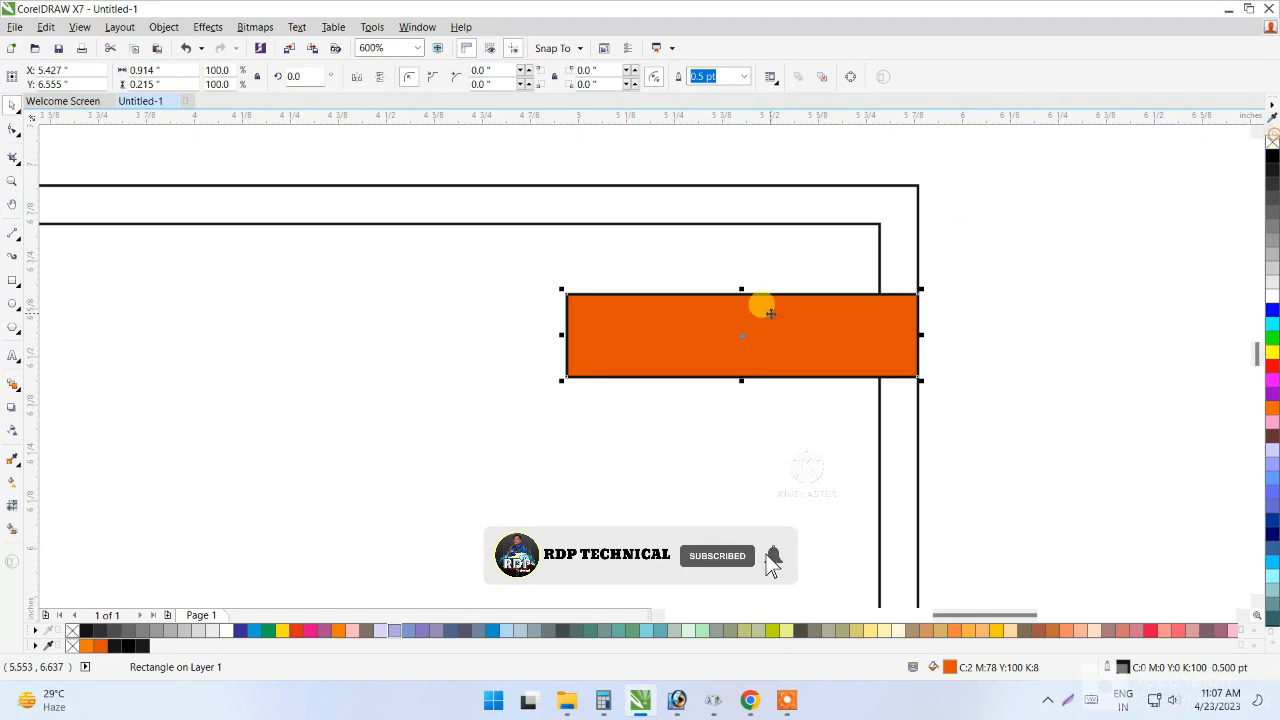
right_click(1272, 142)
left_click_drag(803, 322, 760, 320)
key("ctrl+z")
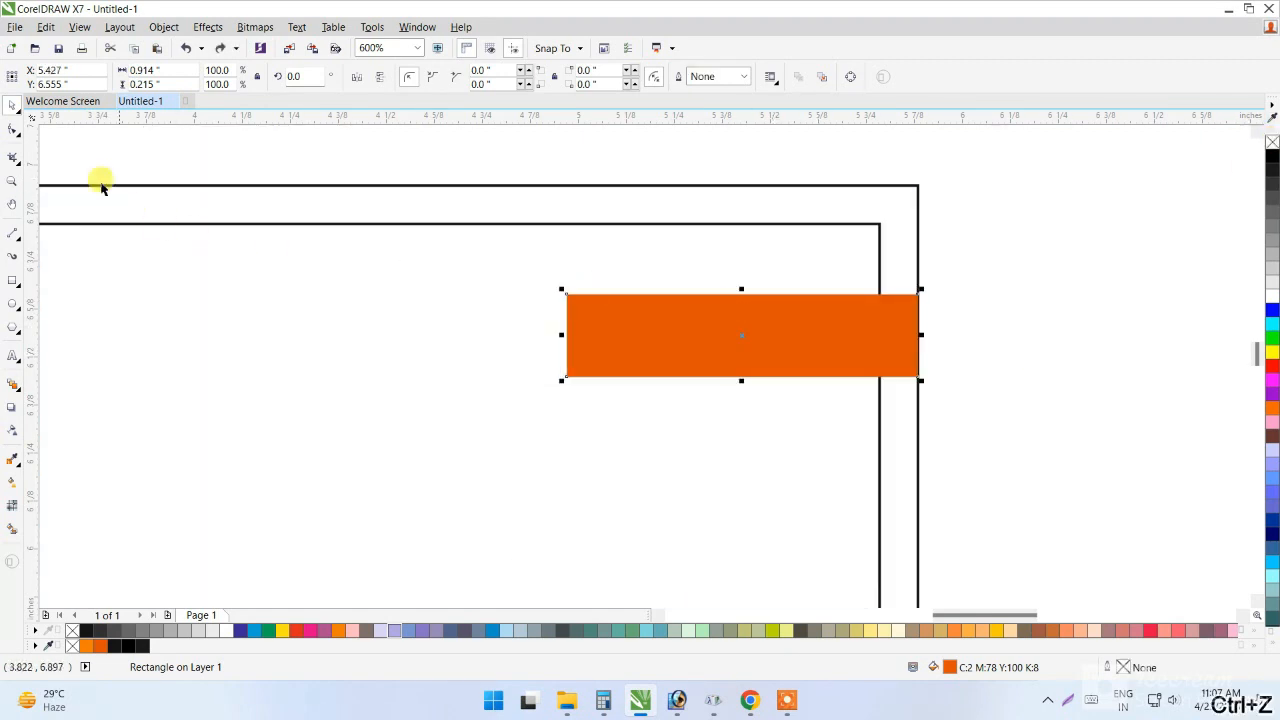
Convert the orange rectangle to curves and shift its upper-left node to the right to slant that end.
scroll(571, 329, "up", 1)
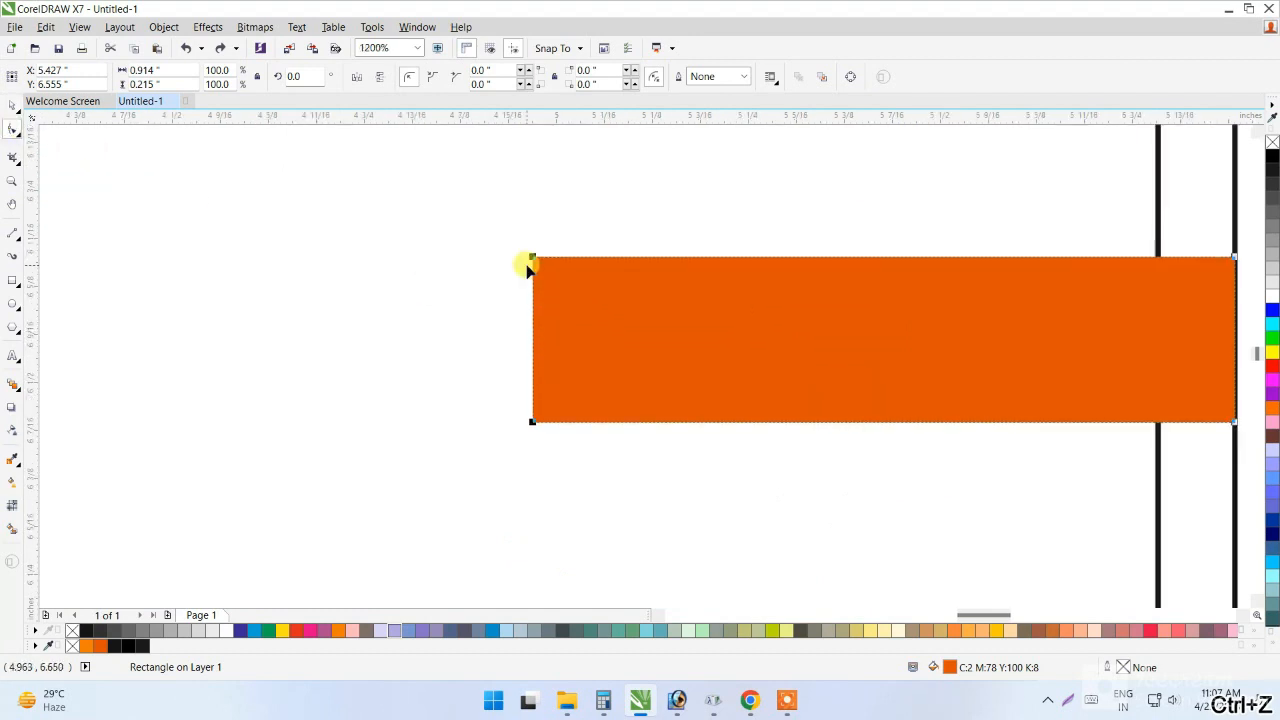
key("ctrl+space")
right_click(655, 318)
left_click(705, 323)
key("F10")
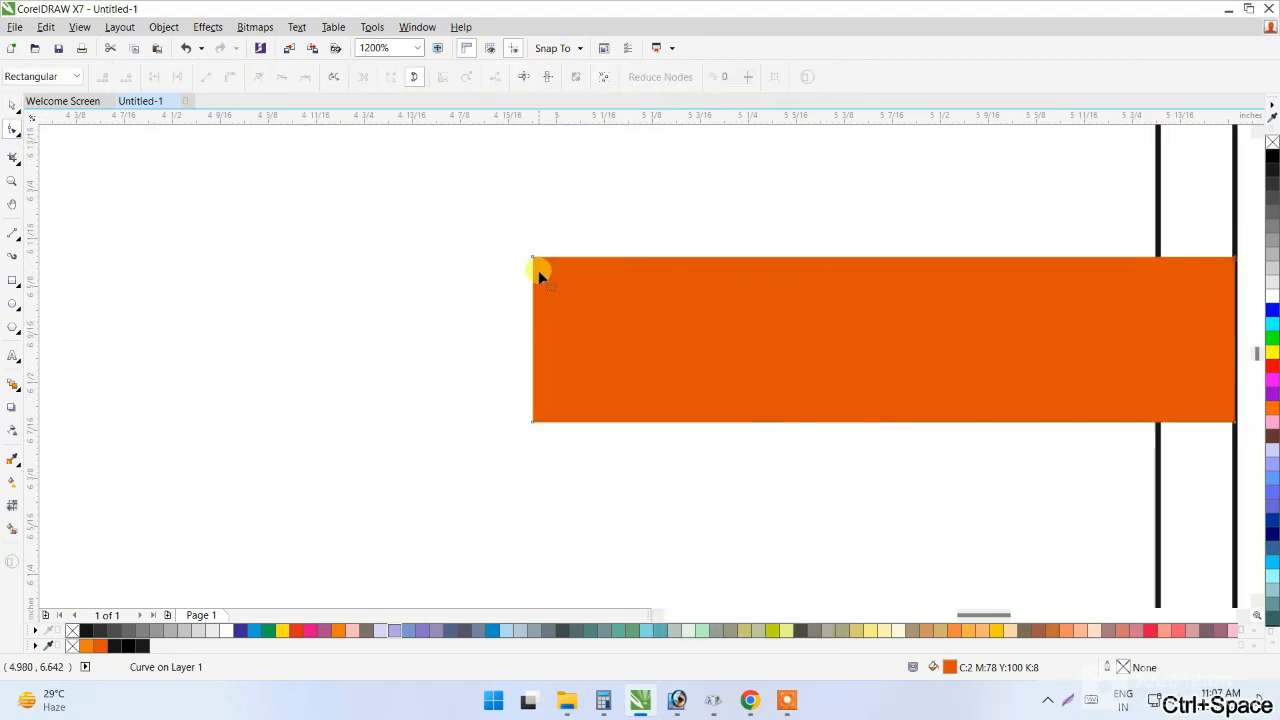
left_click_drag(536, 261, 599, 258)
key("ctrl+space")
scroll(686, 284, "down", 1)
left_click_drag(762, 297, 692, 304)
key("ctrl+z")
Duplicate the slanted orange shape and shift the copy about 0.19 in to the left.
right_click(809, 276)
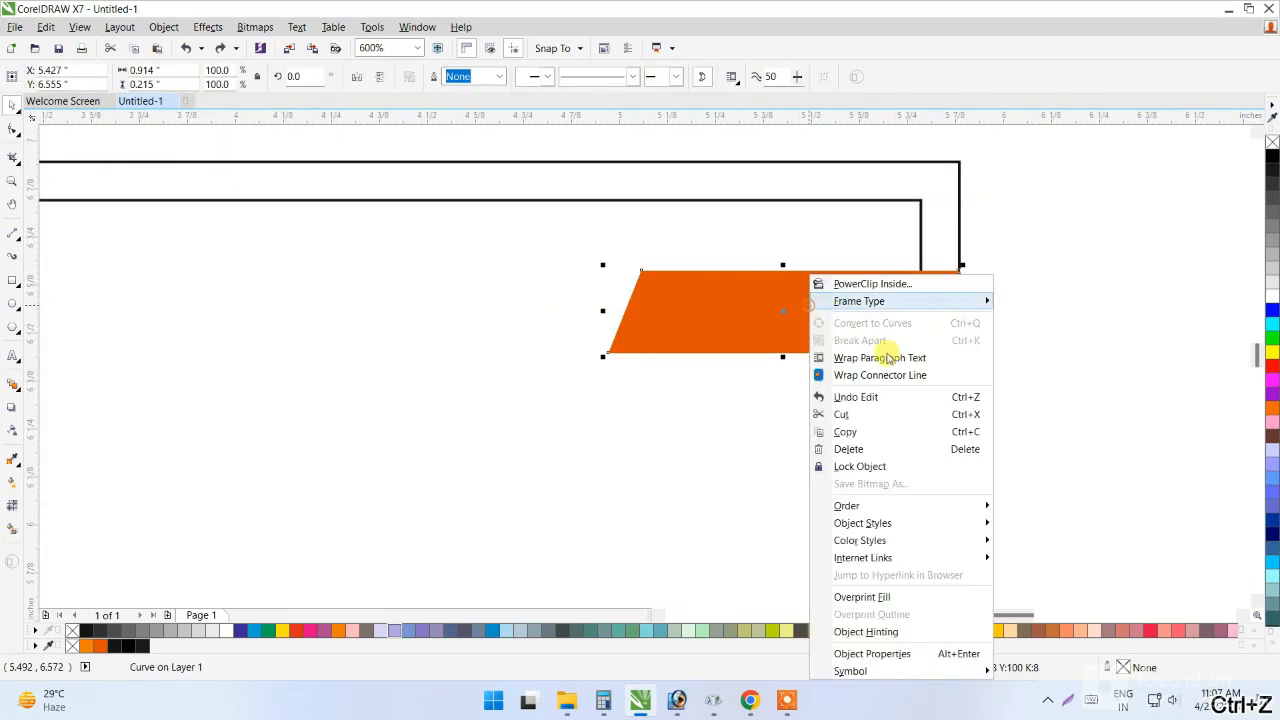
left_click(857, 432)
right_click(1019, 300)
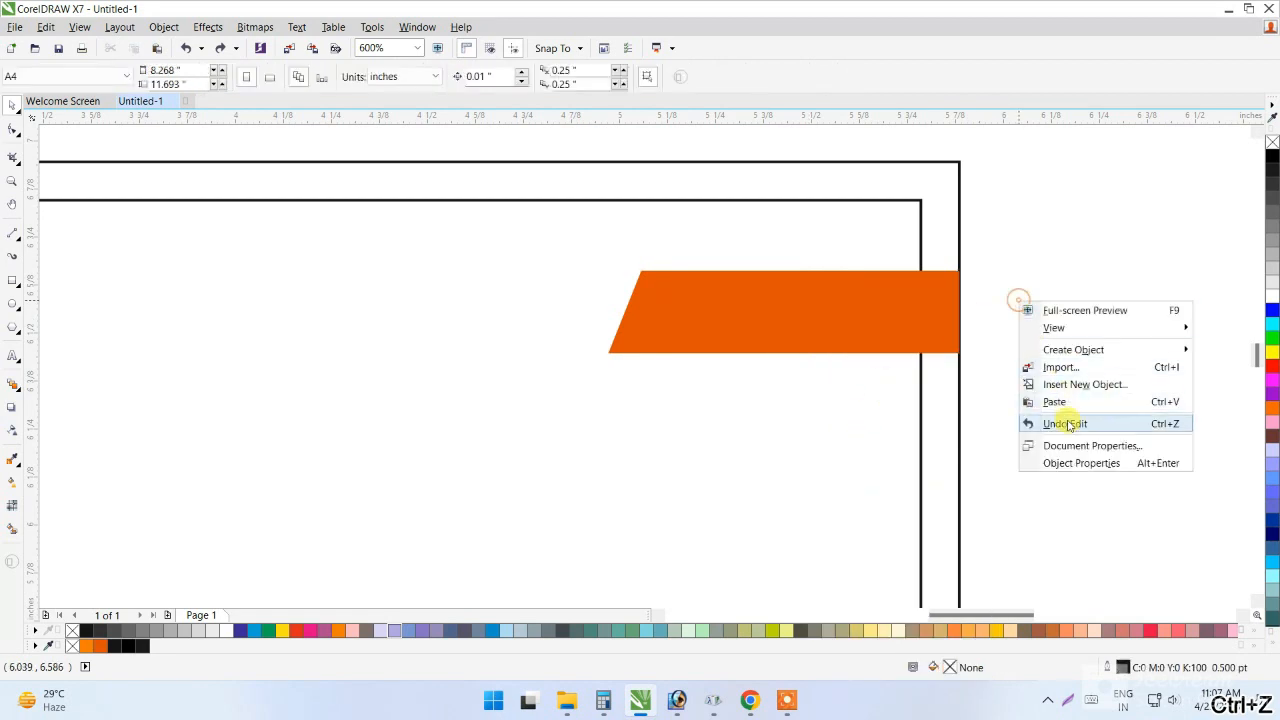
left_click(1067, 405)
left_click_drag(878, 308, 807, 308)
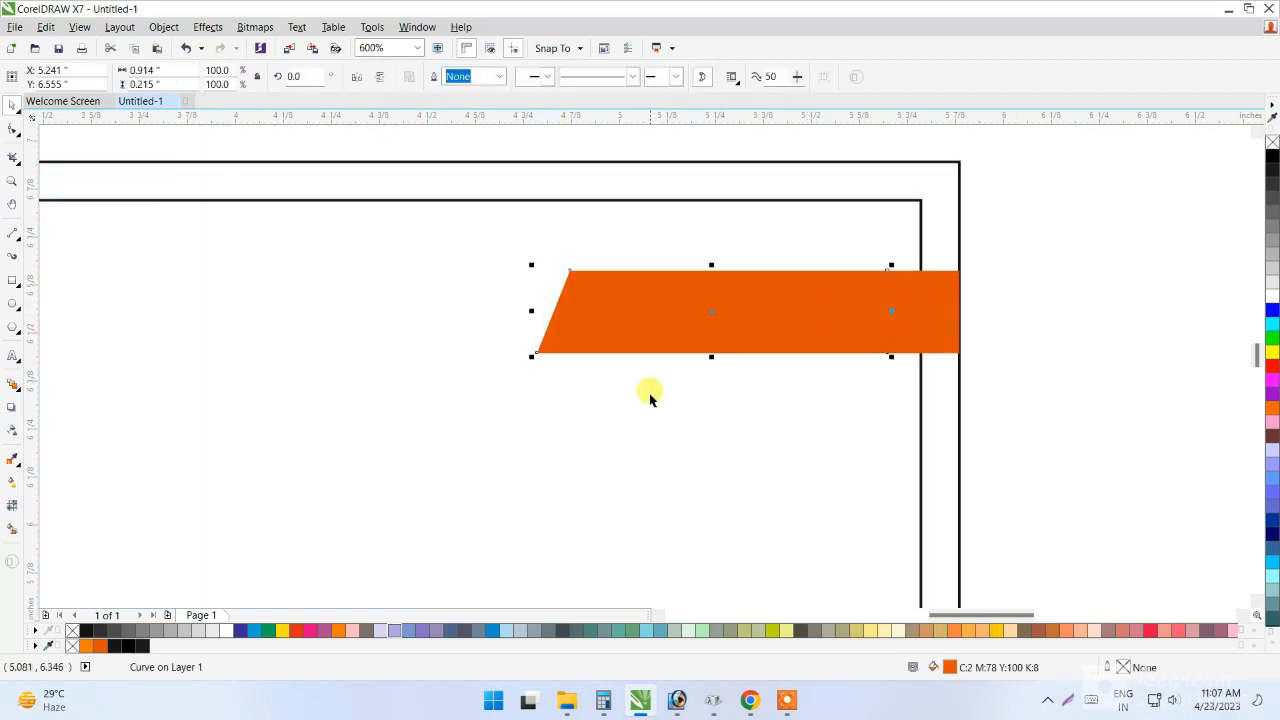
Fill the copy with cyan (#00FFFF) and place it behind the orange shape.
left_click(1272, 325)
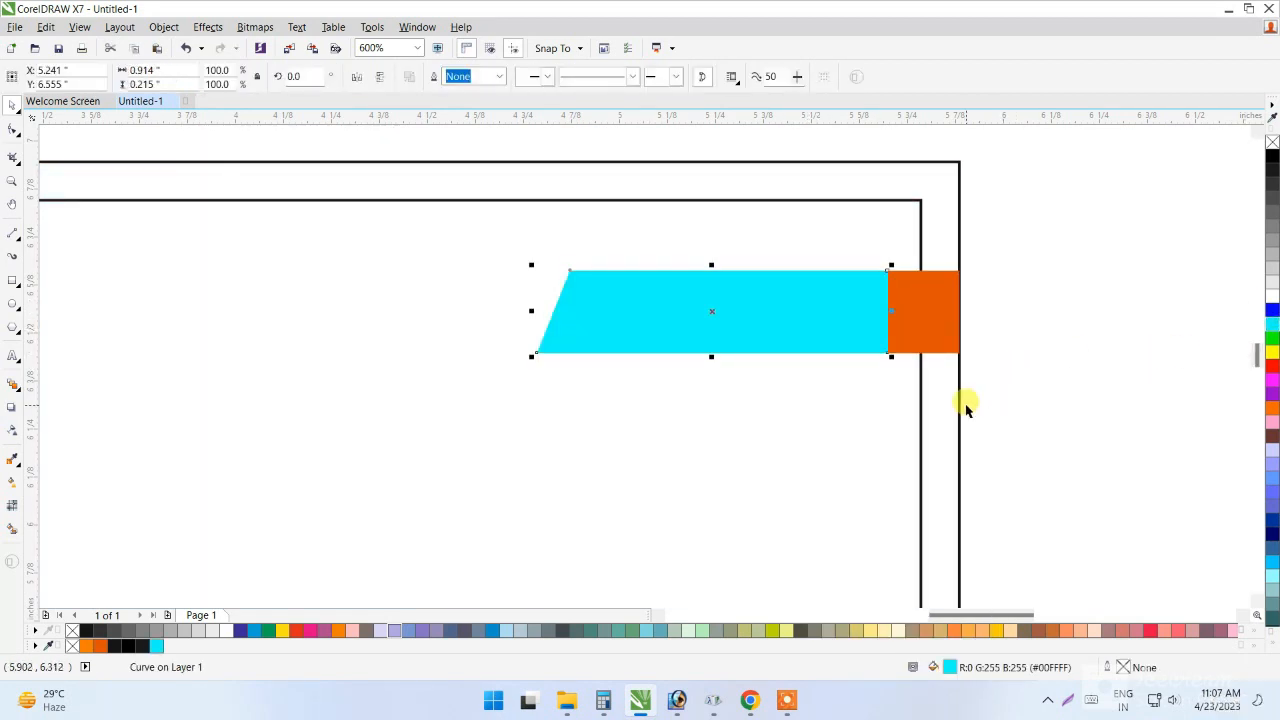
key("ctrl+Page_Down")
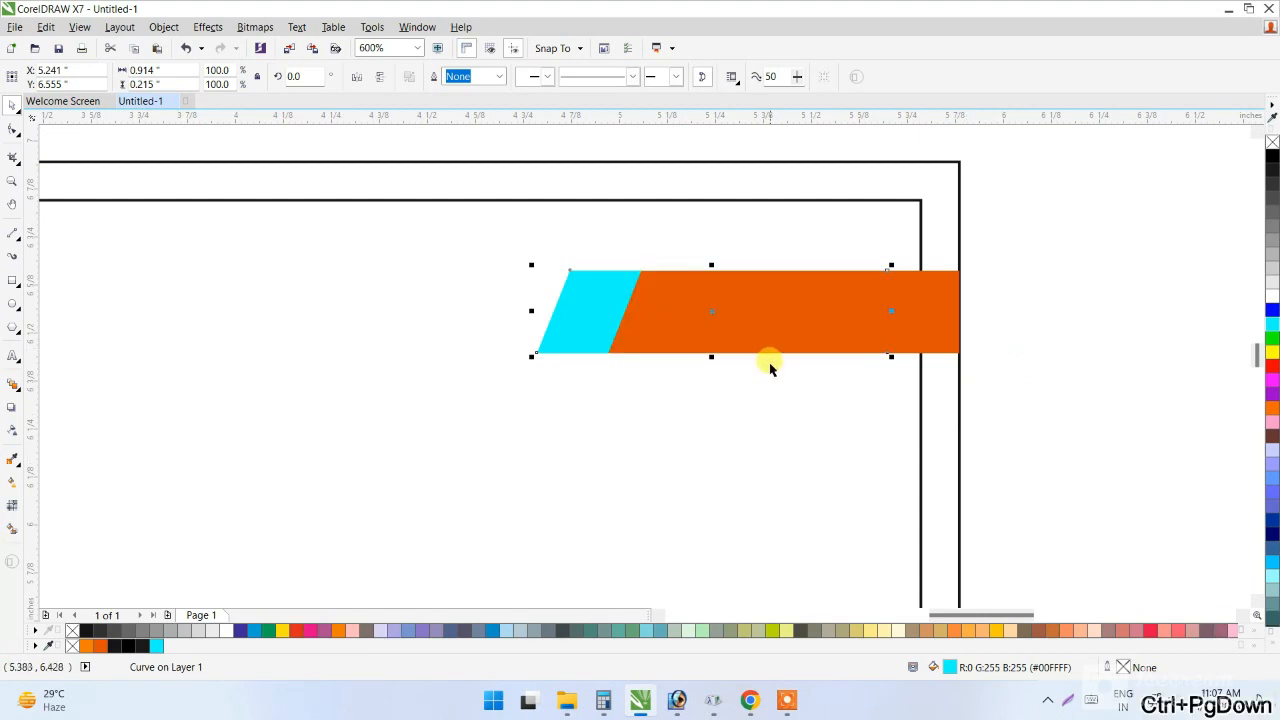
scroll(586, 306, "up", 1)
mouse_move(575, 285)
left_mouse_down()
mouse_move(594, 282)
mouse_move(571, 272)
left_mouse_up()
key("ctrl+z")
Duplicate the cyan shape in place.
right_click(578, 273)
left_click(617, 431)
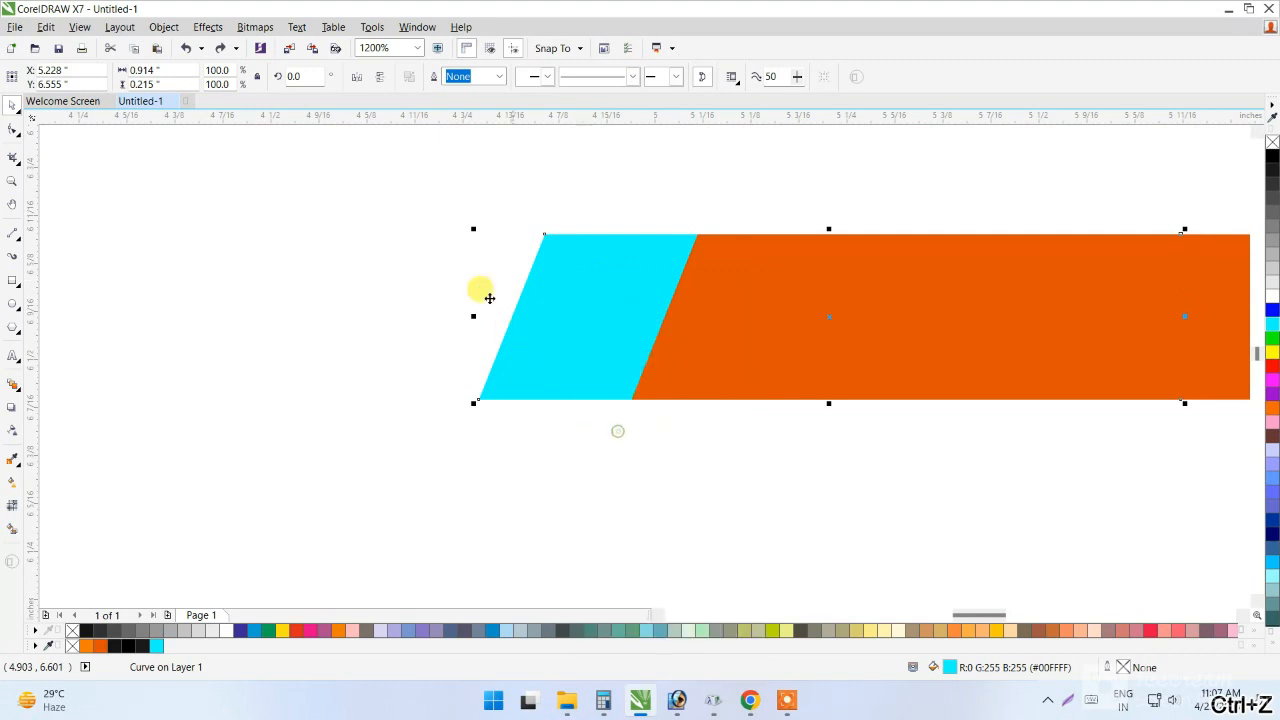
scroll(489, 297, "down", 1)
right_click(1040, 290)
left_click(1088, 394)
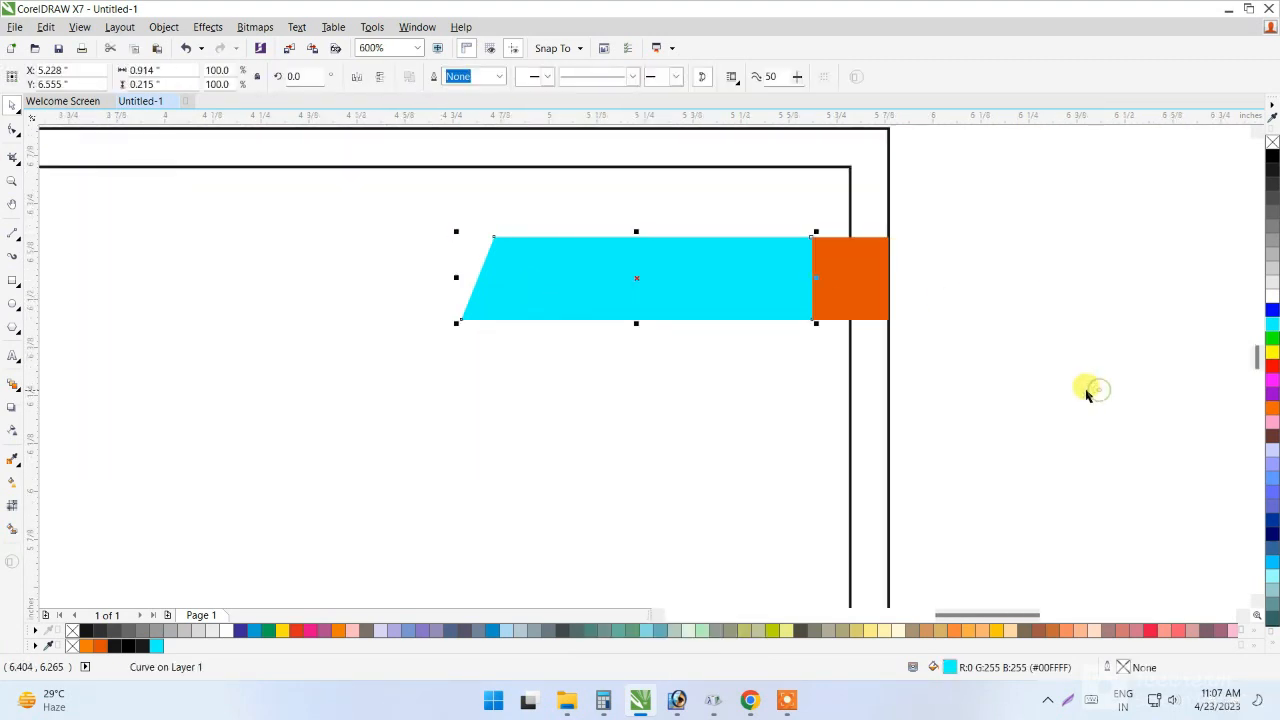
Fill the new copy with yellow (#FFFF00) and offset it about 0.09 in to the right, behind the orange shape.
left_click(1272, 353)
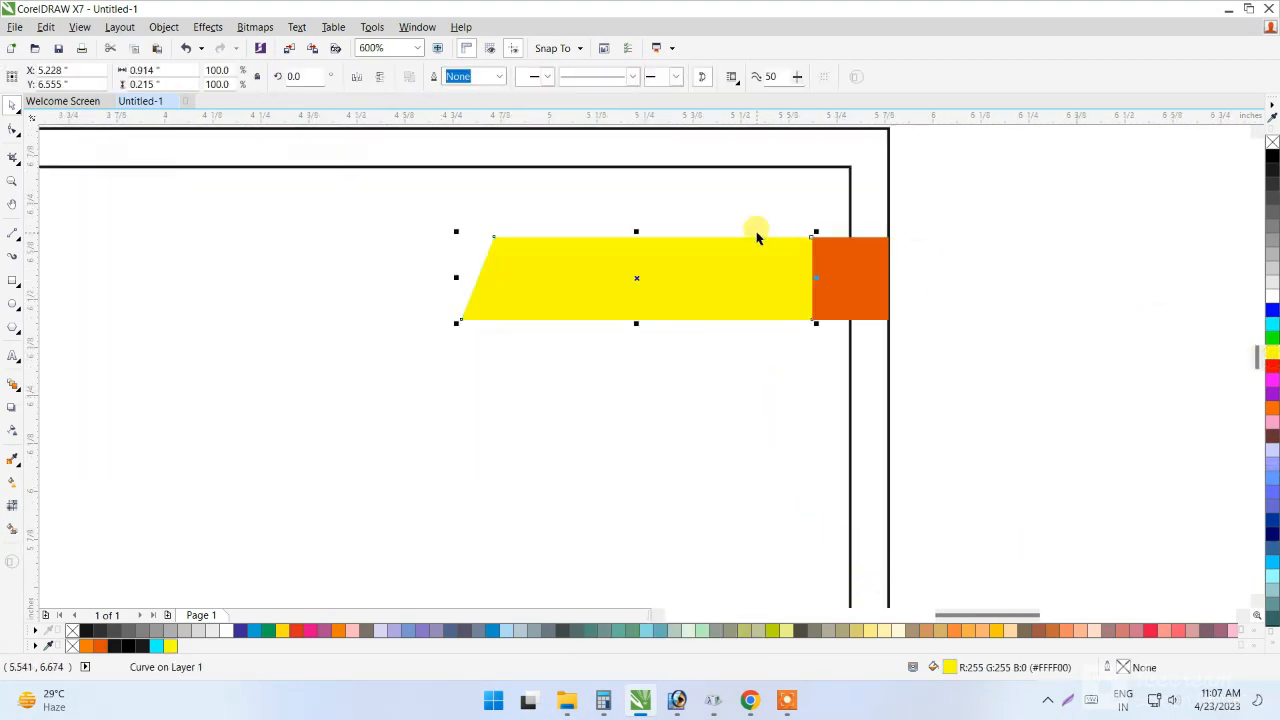
key("ctrl+Page_Down")
scroll(530, 256, "up", 1)
mouse_move(522, 256)
left_mouse_down()
mouse_move(554, 256)
mouse_move(528, 265)
left_mouse_up()
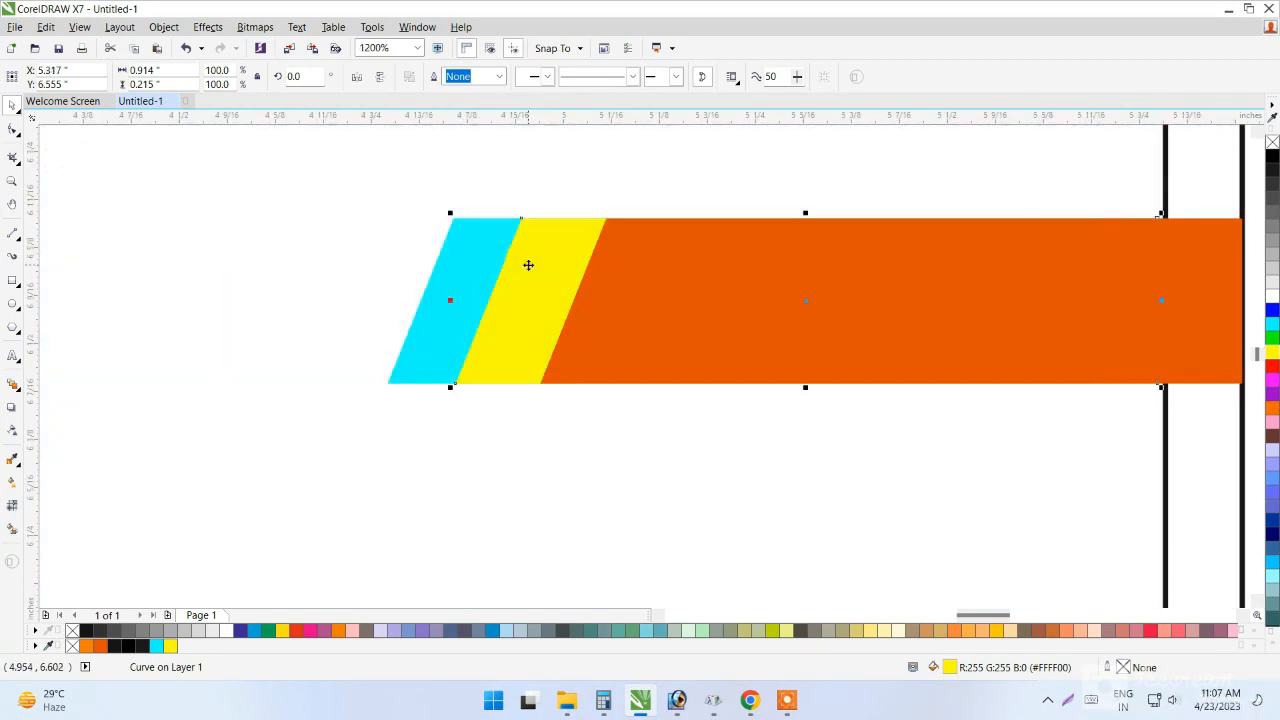
Create a separate slanted strip from the exposed cyan area with the Smart Fill tool.
left_click(10, 530)
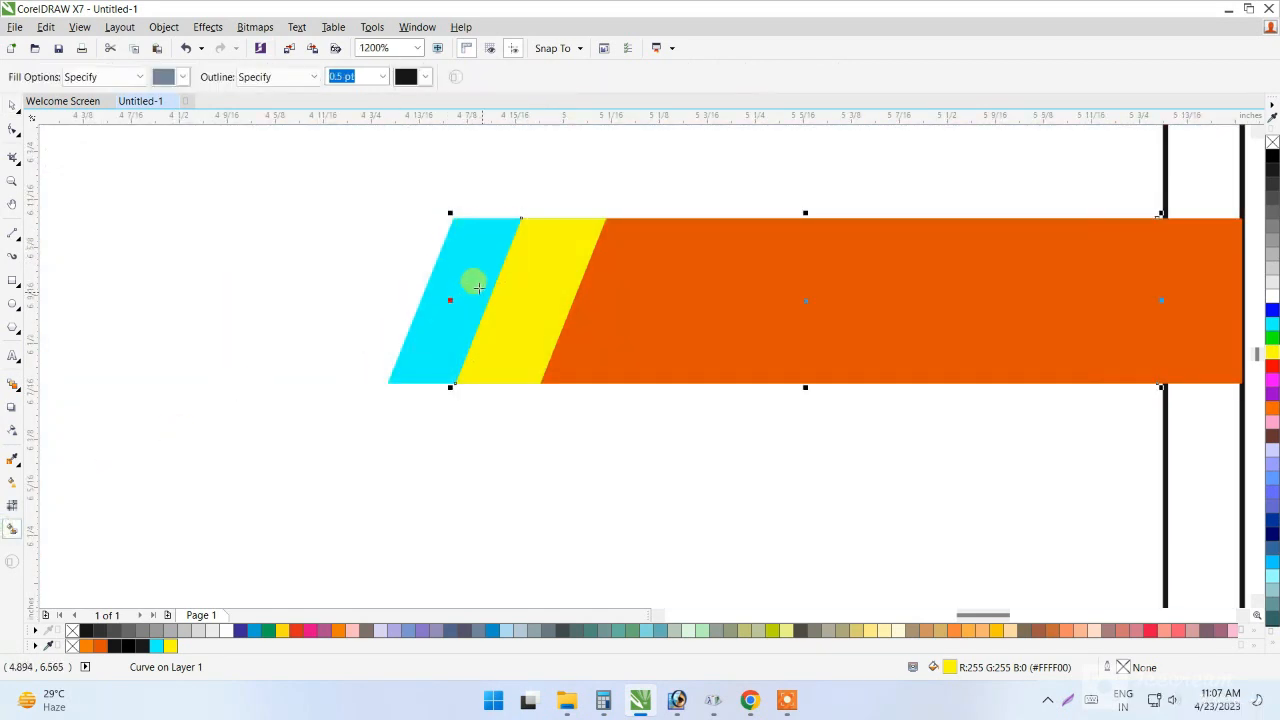
left_click(464, 276)
left_click(10, 106)
Delete the yellow and cyan helper shapes, keeping the smart-filled strip.
left_click(494, 251)
left_click(523, 266)
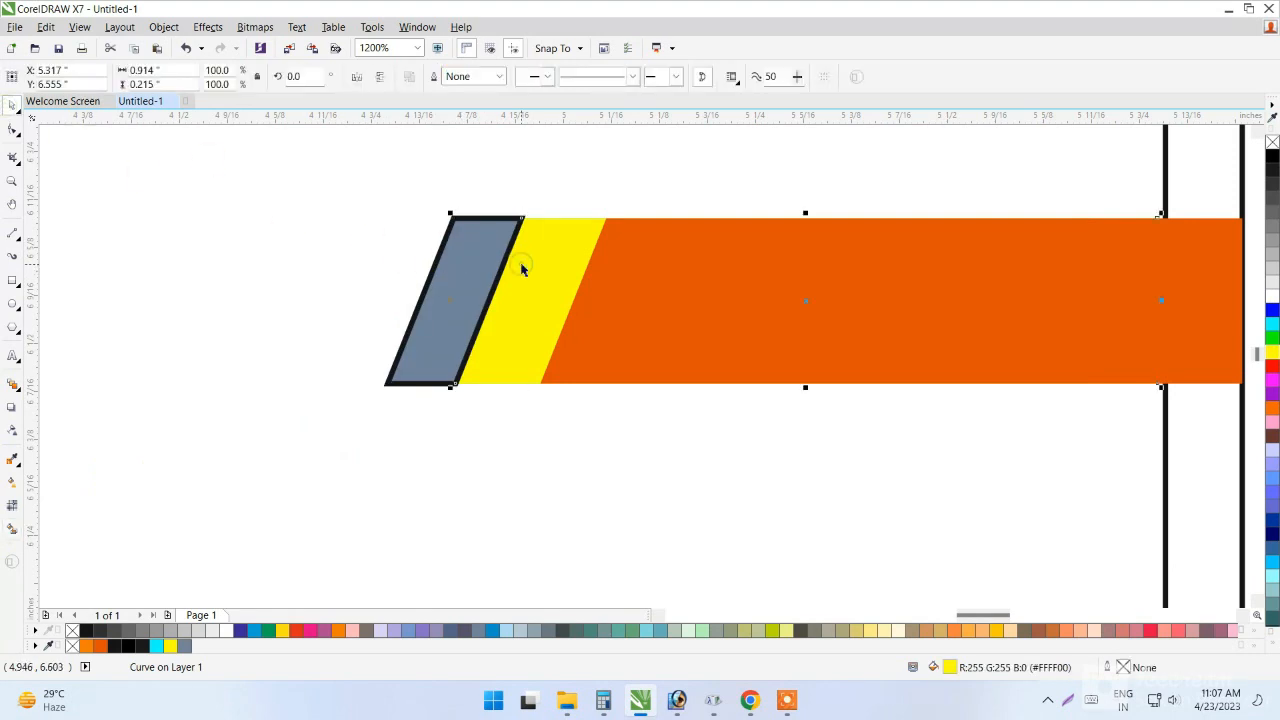
key("Delete")
left_click(551, 260)
key("Delete")
Recolour the slanted strip in the banner's orange without an outline and move it about 0.06 in closer to the banner.
left_click(501, 283)
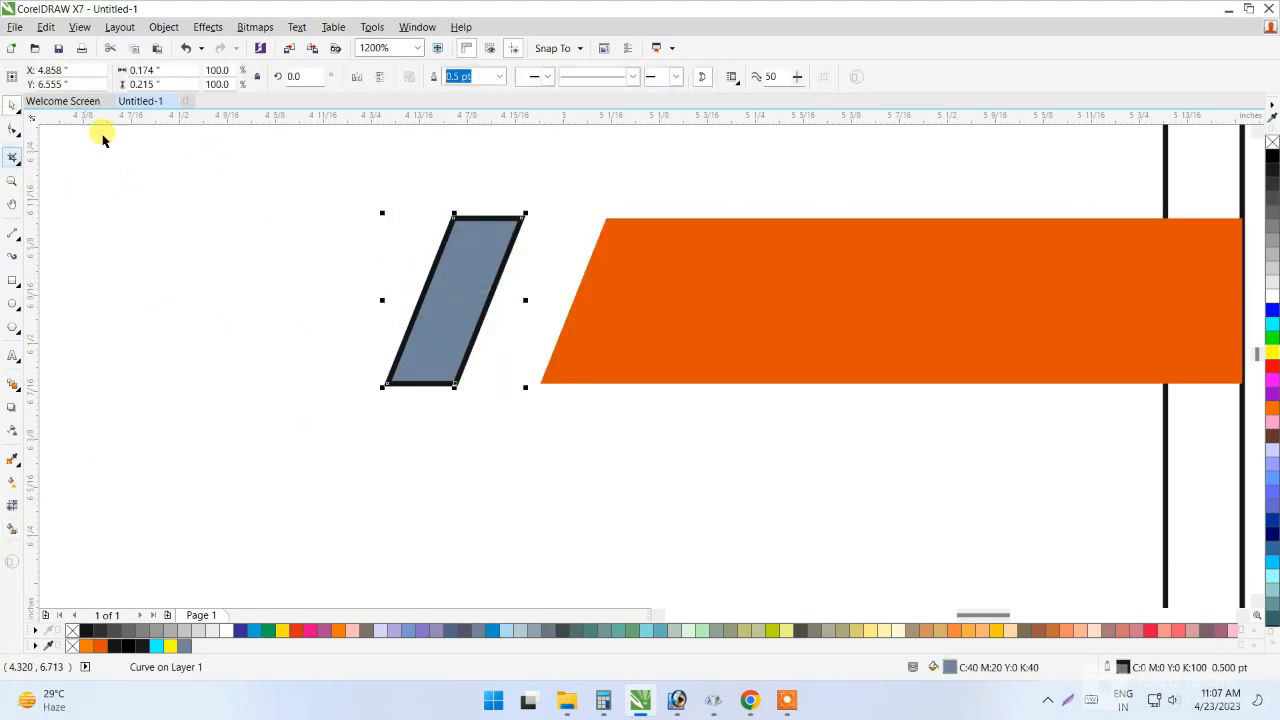
right_click(1272, 143)
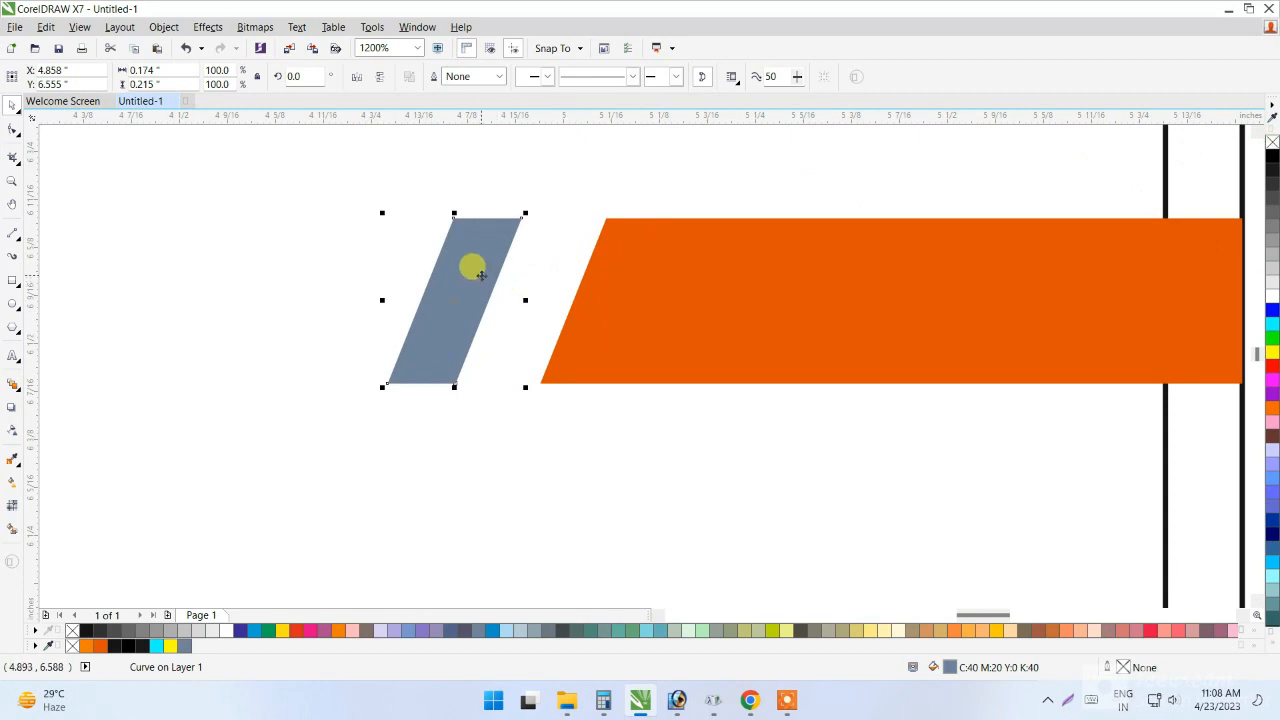
left_click_drag(481, 275, 524, 275)
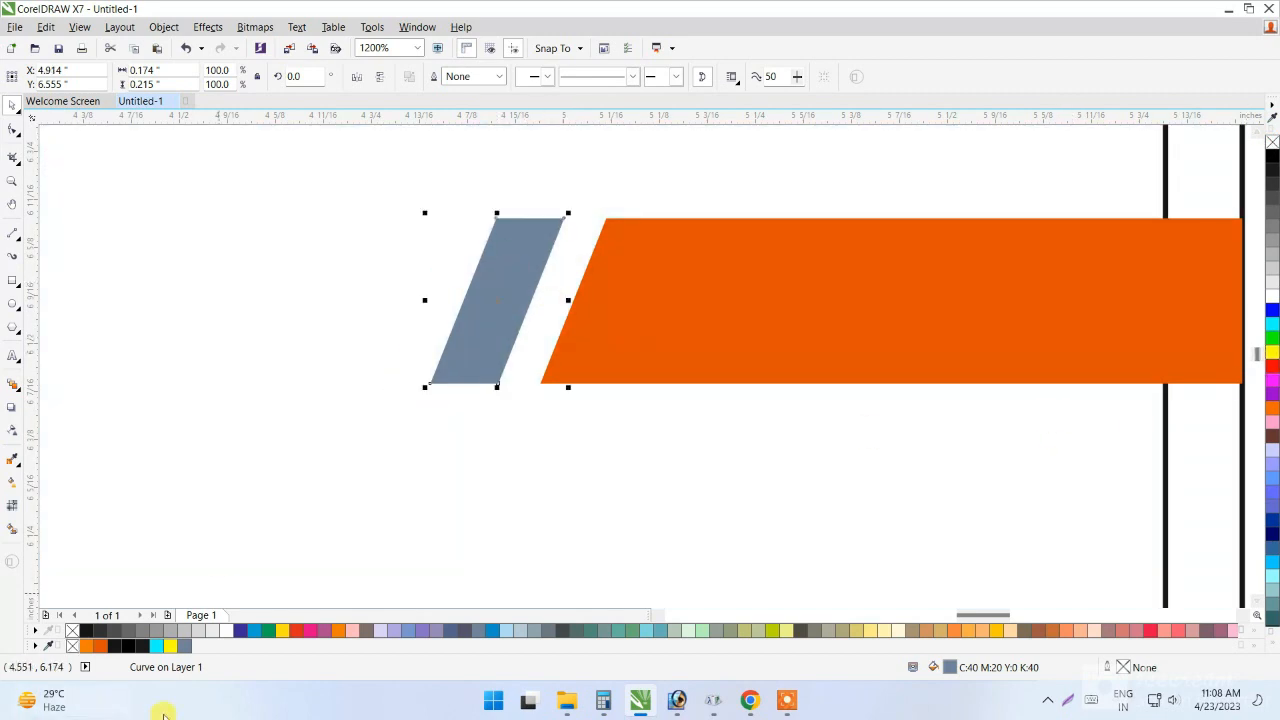
left_click(97, 645)
scroll(865, 357, "down", 1)
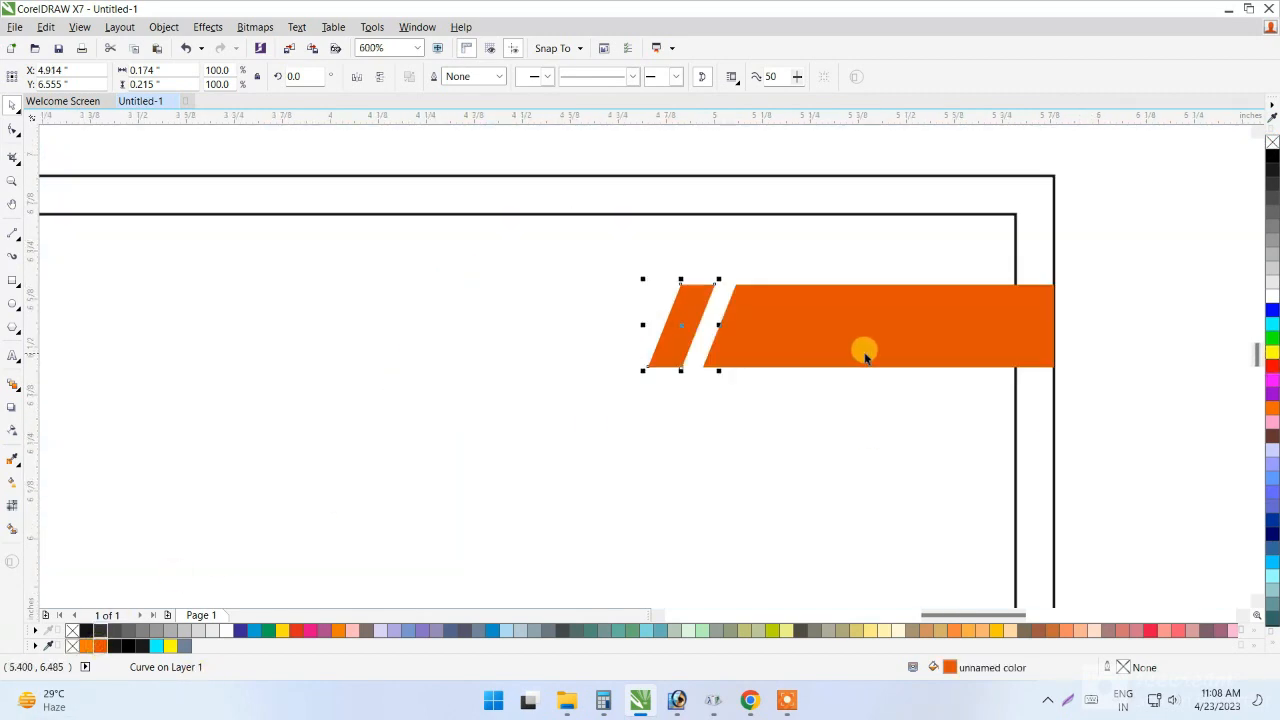
Duplicate the slanted orange strip in place.
scroll(691, 314, "up", 1)
right_click(696, 312)
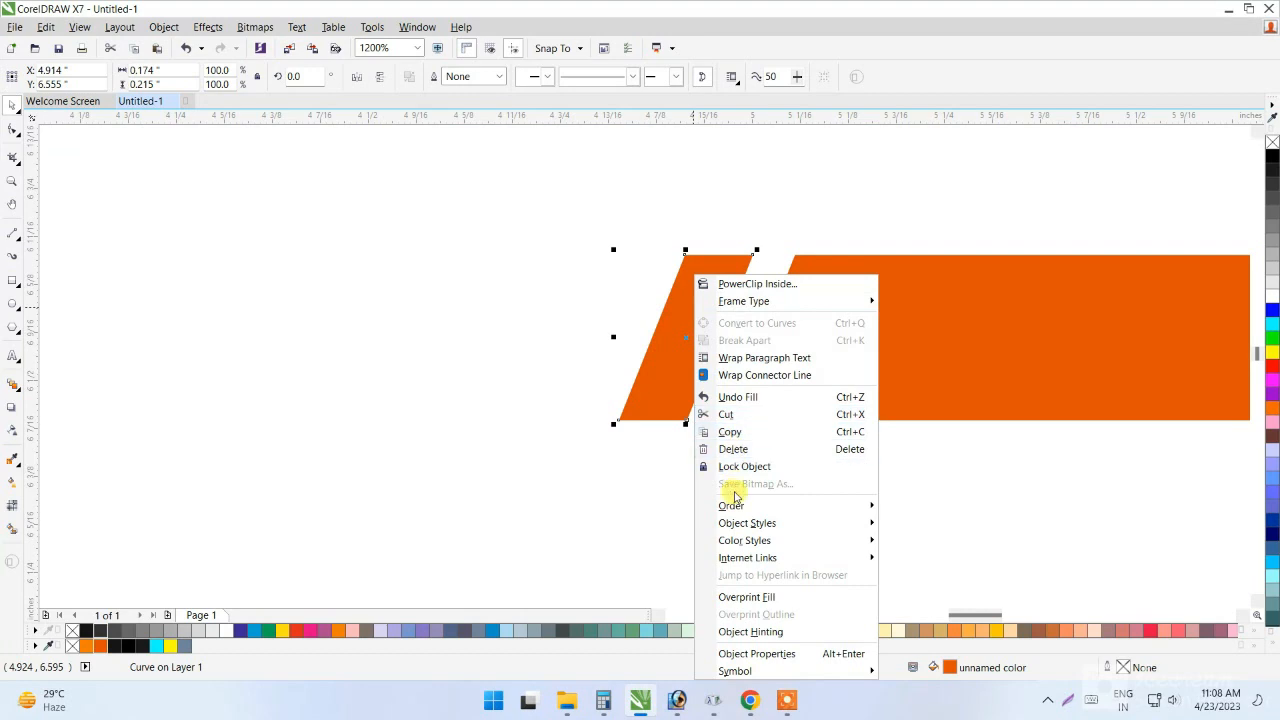
left_click(725, 431)
right_click(401, 218)
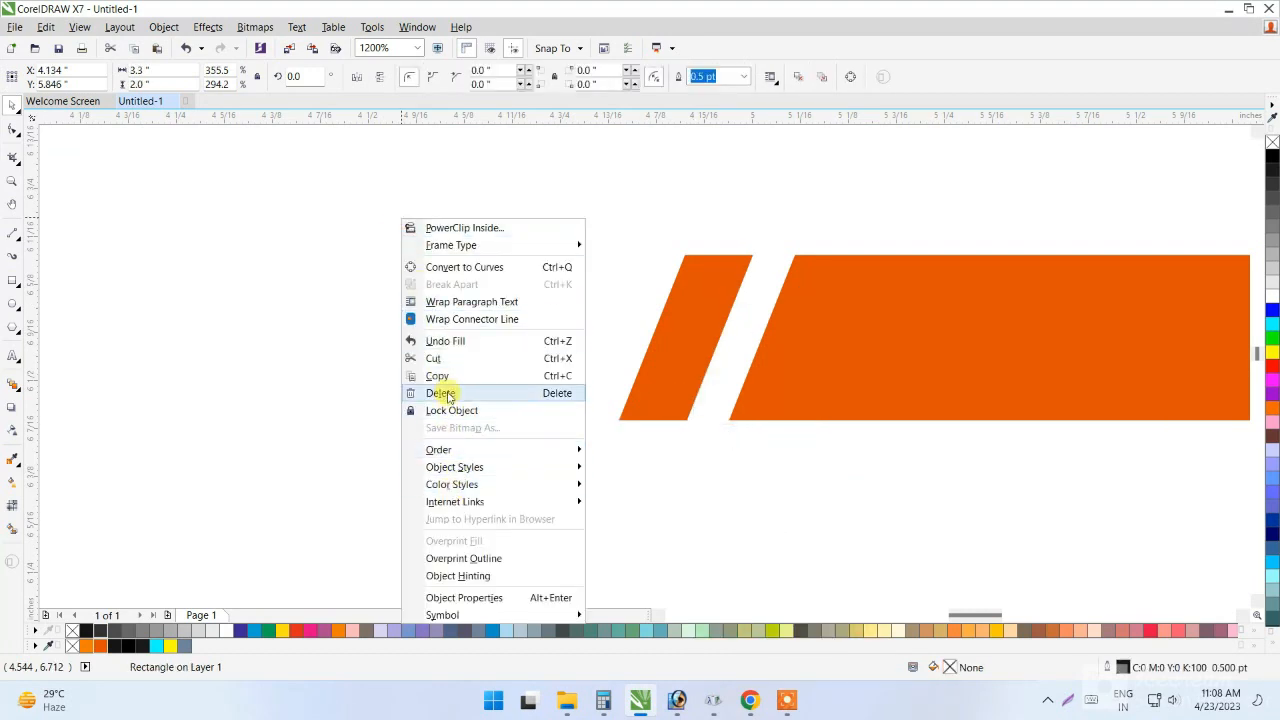
left_click(369, 356)
scroll(706, 337, "down", 3)
scroll(774, 371, "up", 1)
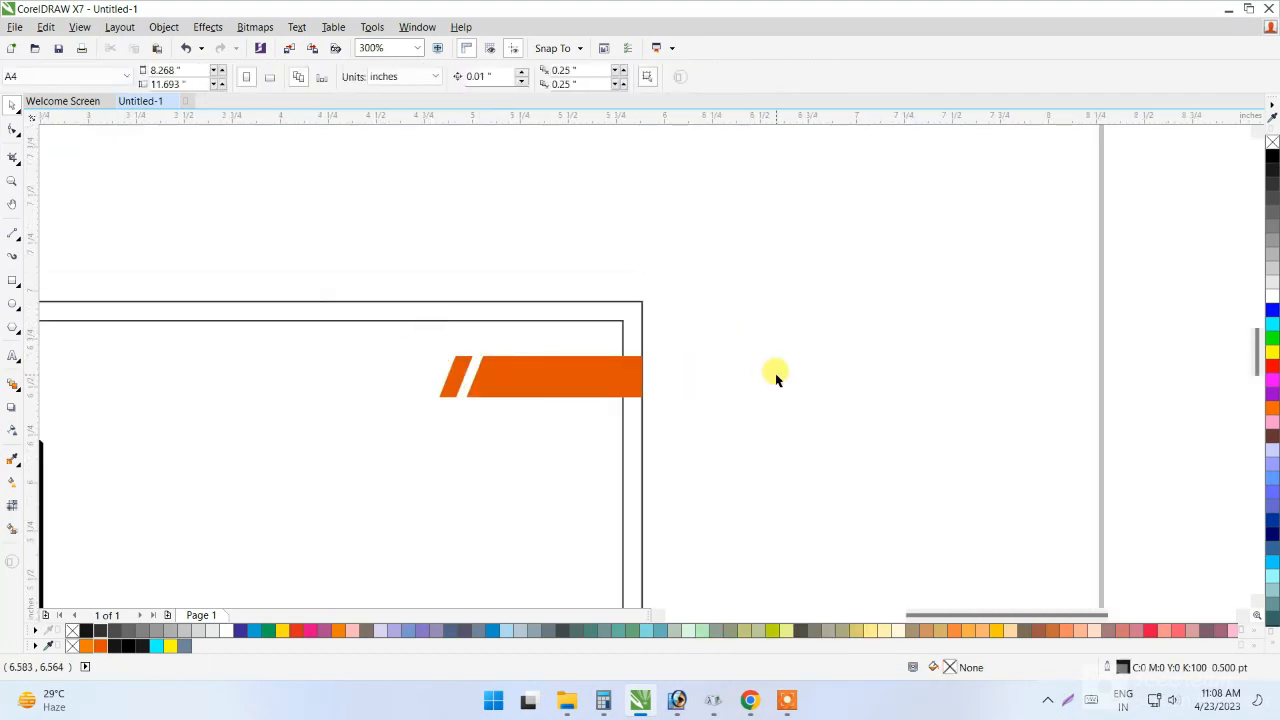
right_click(777, 374)
left_click(806, 477)
Move the duplicated strip about 0.14 in to the left of the original, leaving a narrow slanted gap.
scroll(420, 389, "up", 1)
left_click_drag(507, 352, 445, 346)
scroll(451, 355, "up", 1)
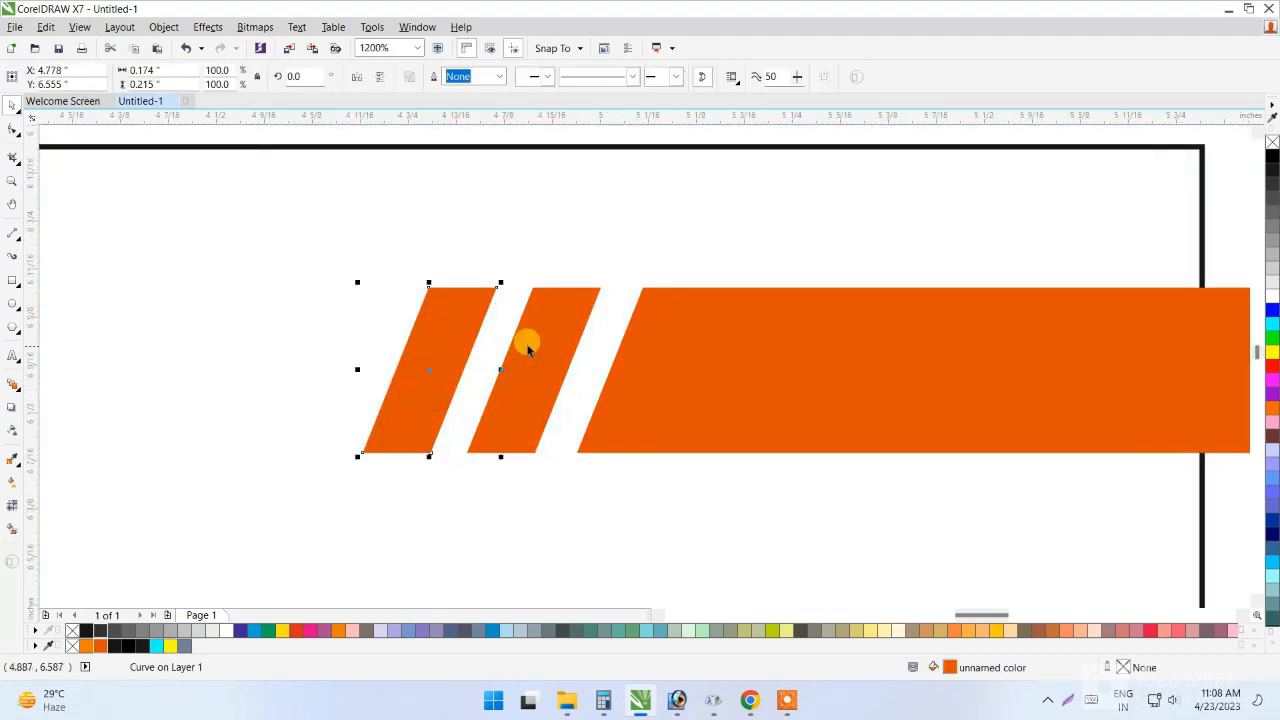
scroll(651, 327, "down", 2)
left_click(948, 270)
scroll(904, 228, "down", 1)
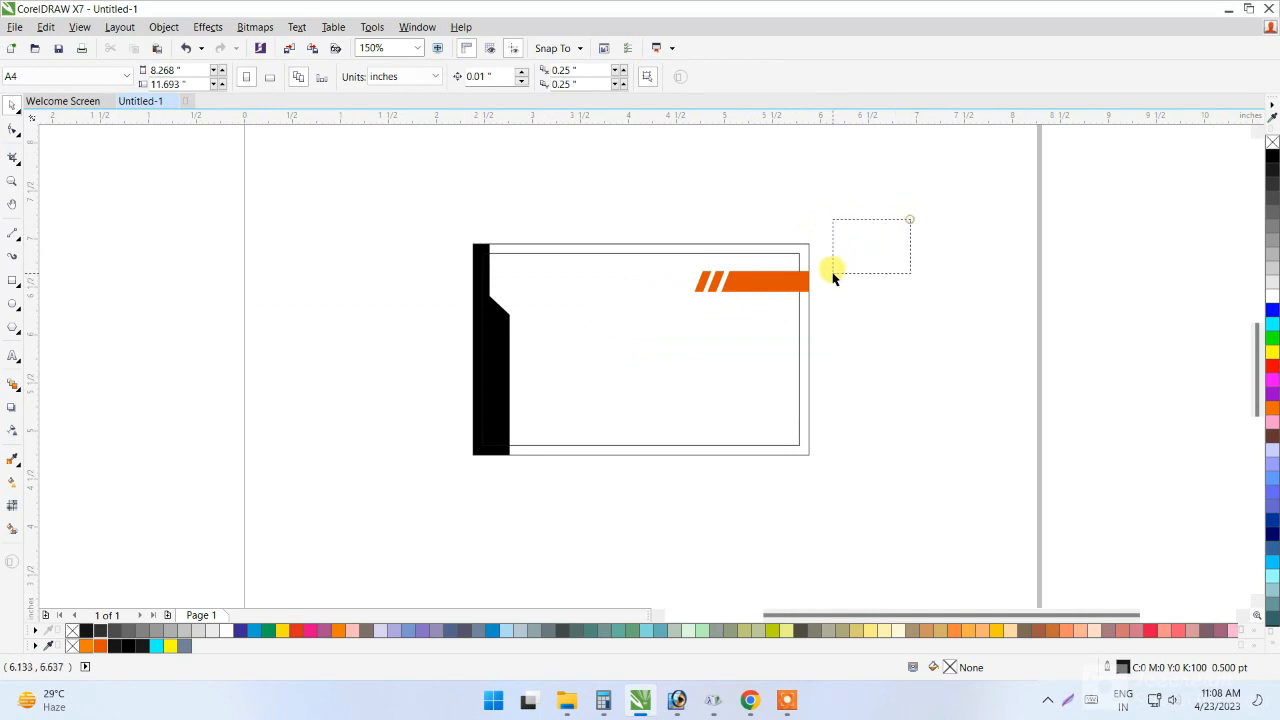
Draw a rectangle about 0.73 × 0.10 in beneath the orange banner, ending at the card's right edge, filled black without an outline.
scroll(862, 256, "up", 1)
left_click(8, 278)
scroll(540, 343, "up", 1)
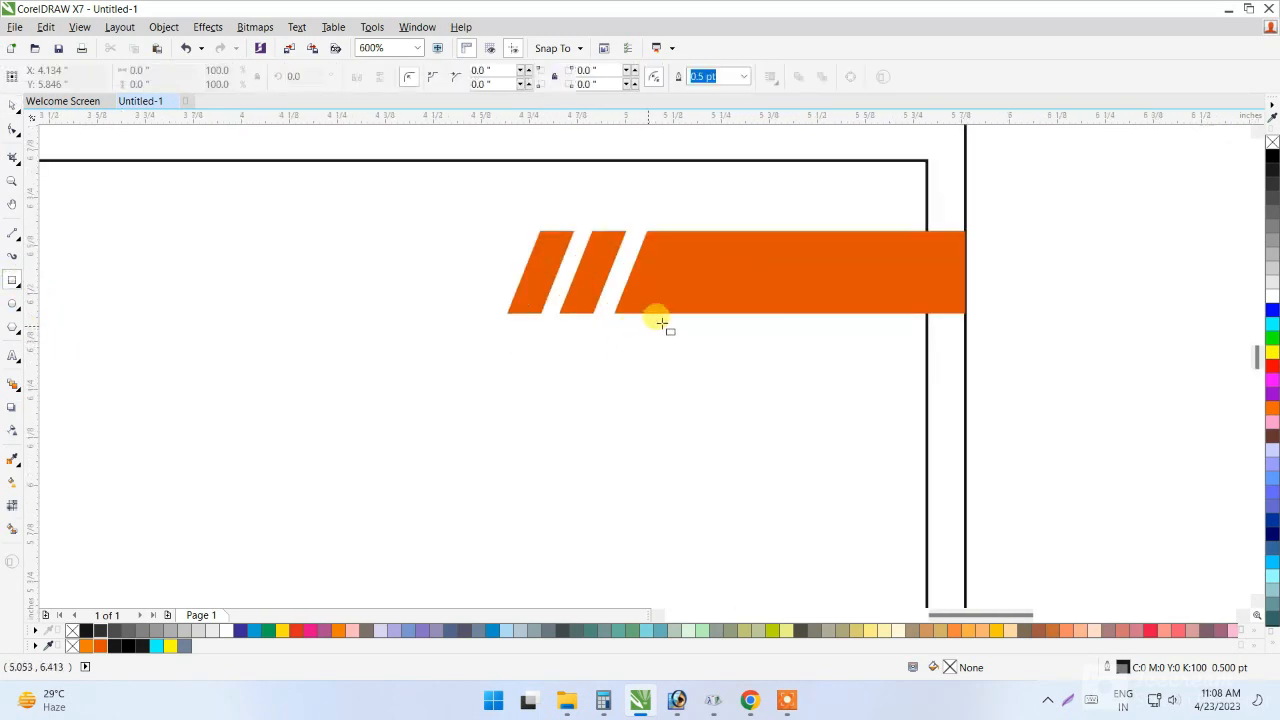
left_click_drag(689, 316, 966, 352)
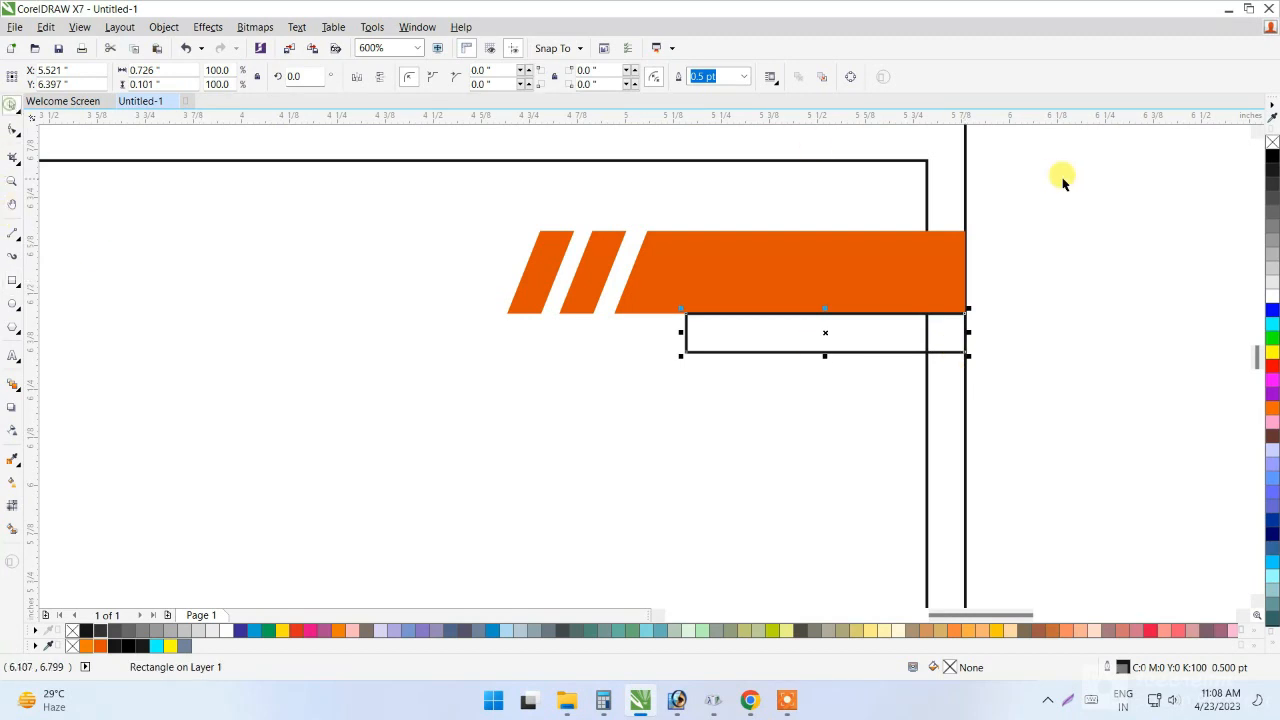
left_click(1273, 160)
right_click(1273, 143)
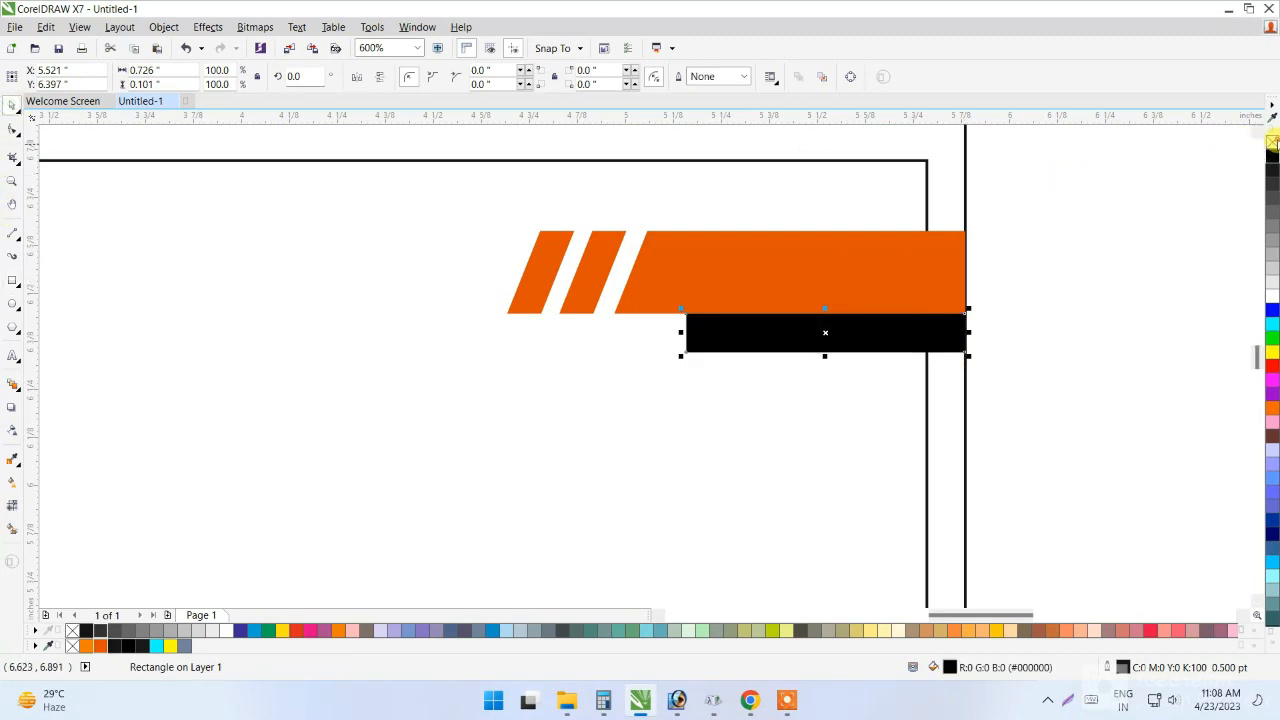
Convert the black rectangle to curves and shift its lower-left node about 0.1 in to the right to slant that end.
left_click(12, 130)
right_click(771, 327)
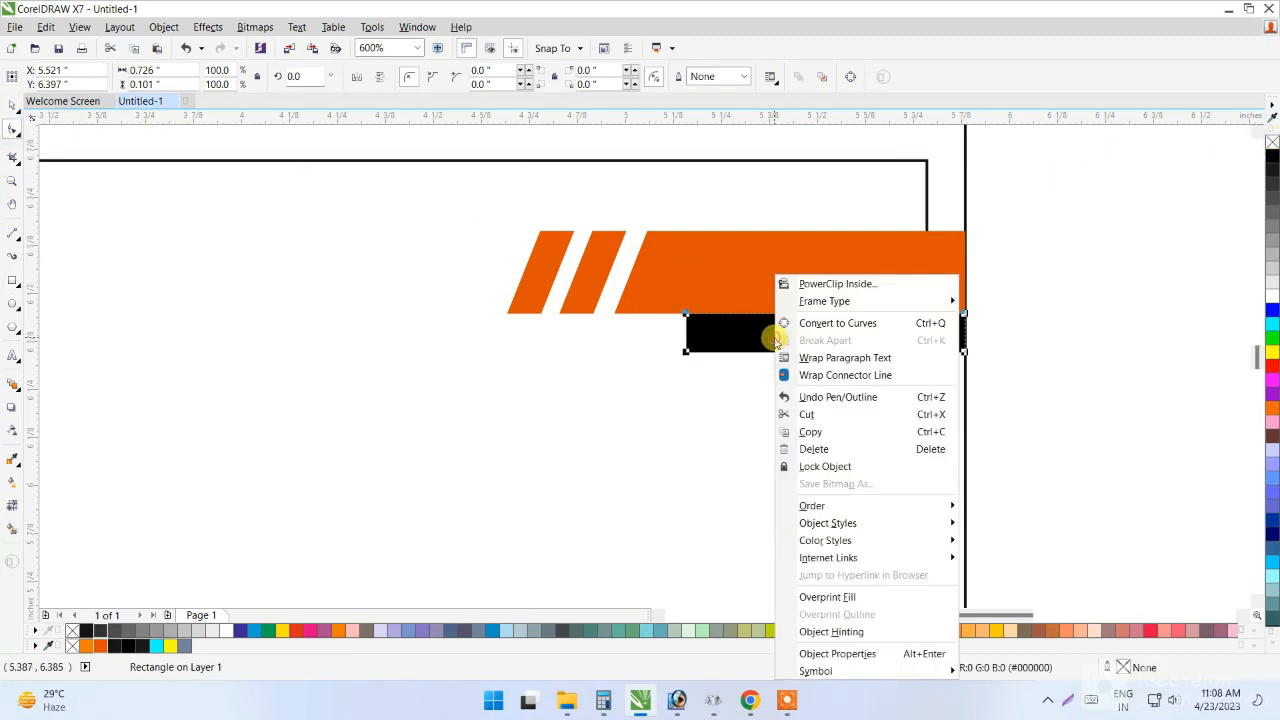
left_click(864, 330)
scroll(862, 335, "up", 1)
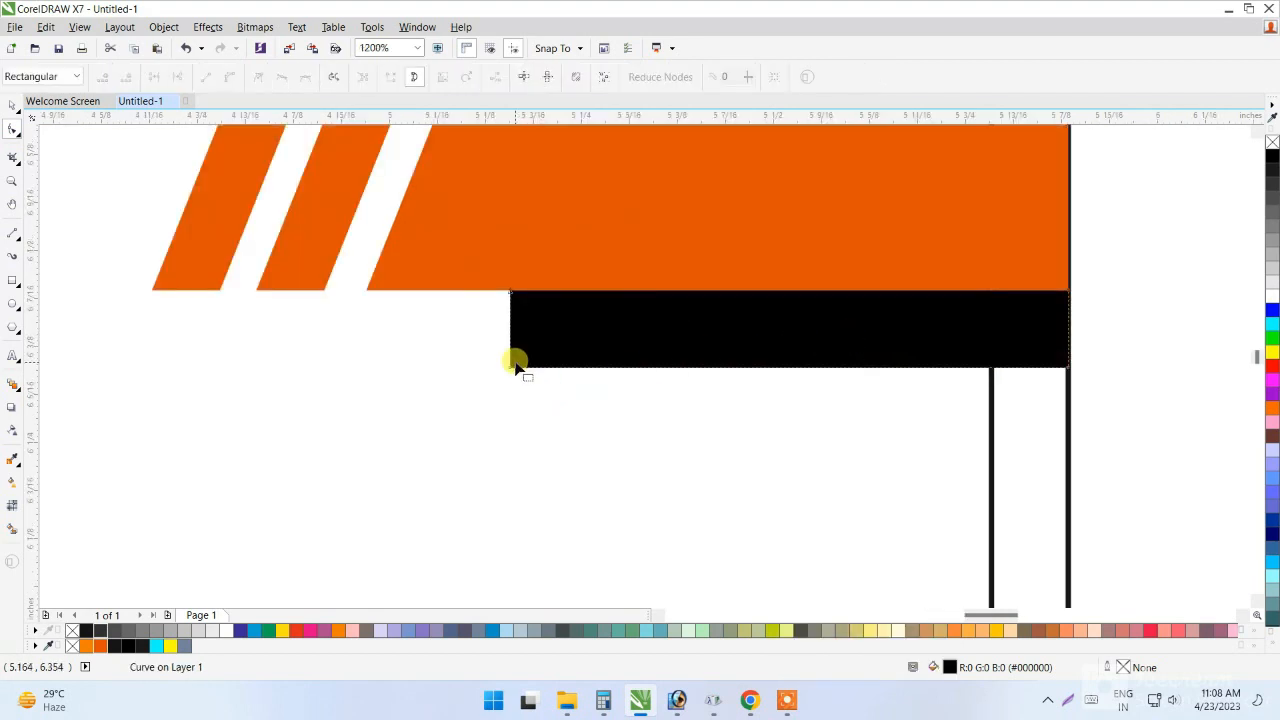
left_click_drag(516, 366, 592, 366)
scroll(690, 355, "down", 1)
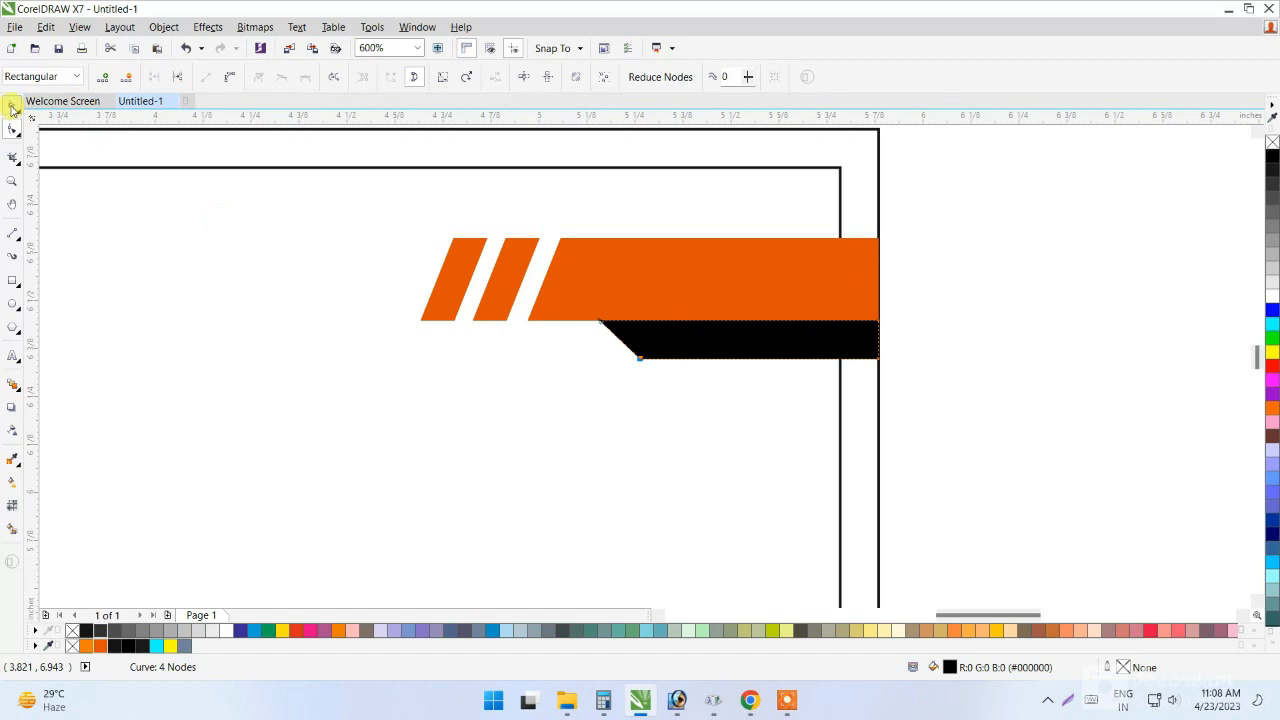
Group the orange banner, the two slanted strips and the black bar.
left_click(12, 105)
scroll(1006, 257, "down", 1)
left_click_drag(1006, 234, 473, 373)
right_click(713, 318)
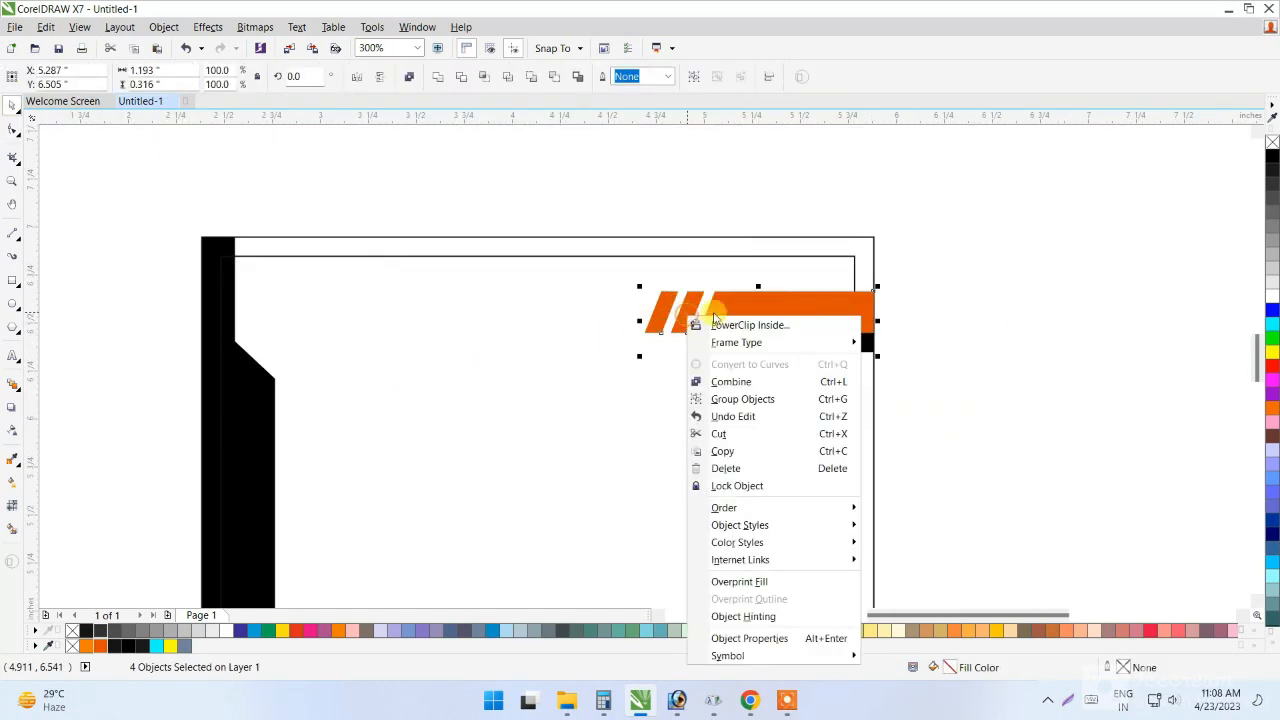
left_click(832, 399)
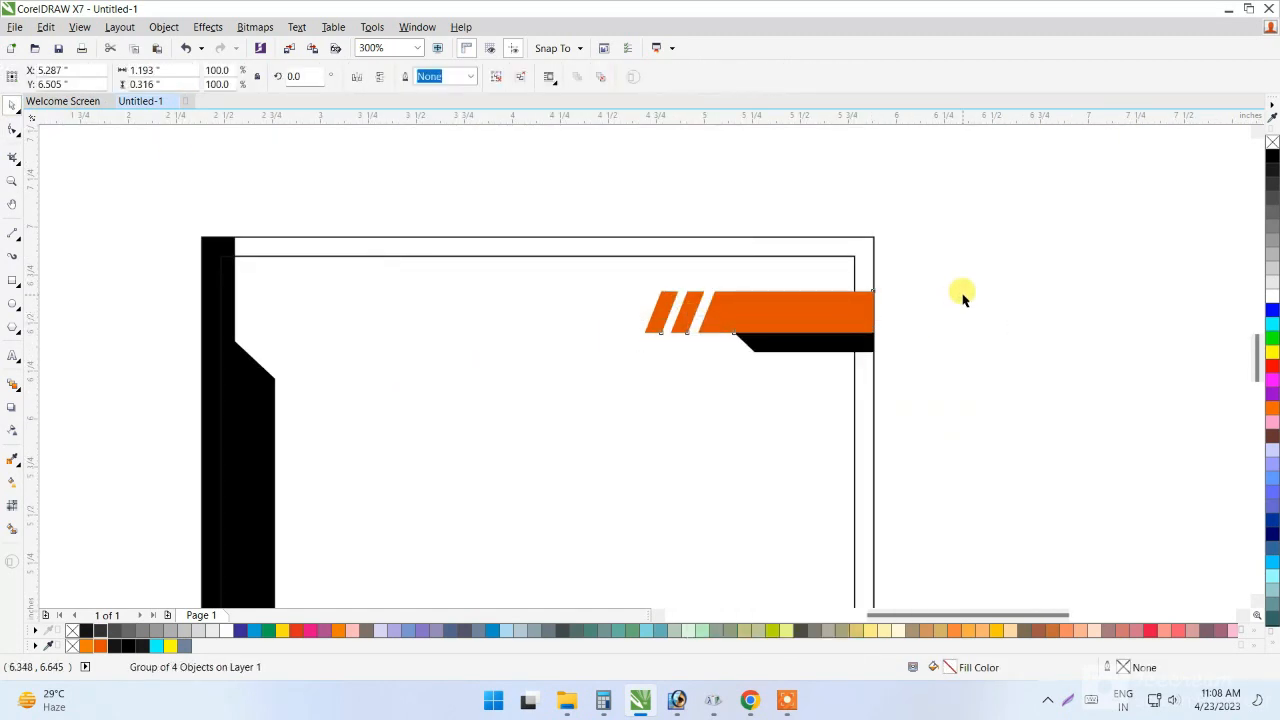
Place the banner group inside the card's outer rectangle with PowerClip.
scroll(826, 271, "down", 1)
scroll(817, 277, "up", 1)
right_click(819, 283)
left_click(848, 290)
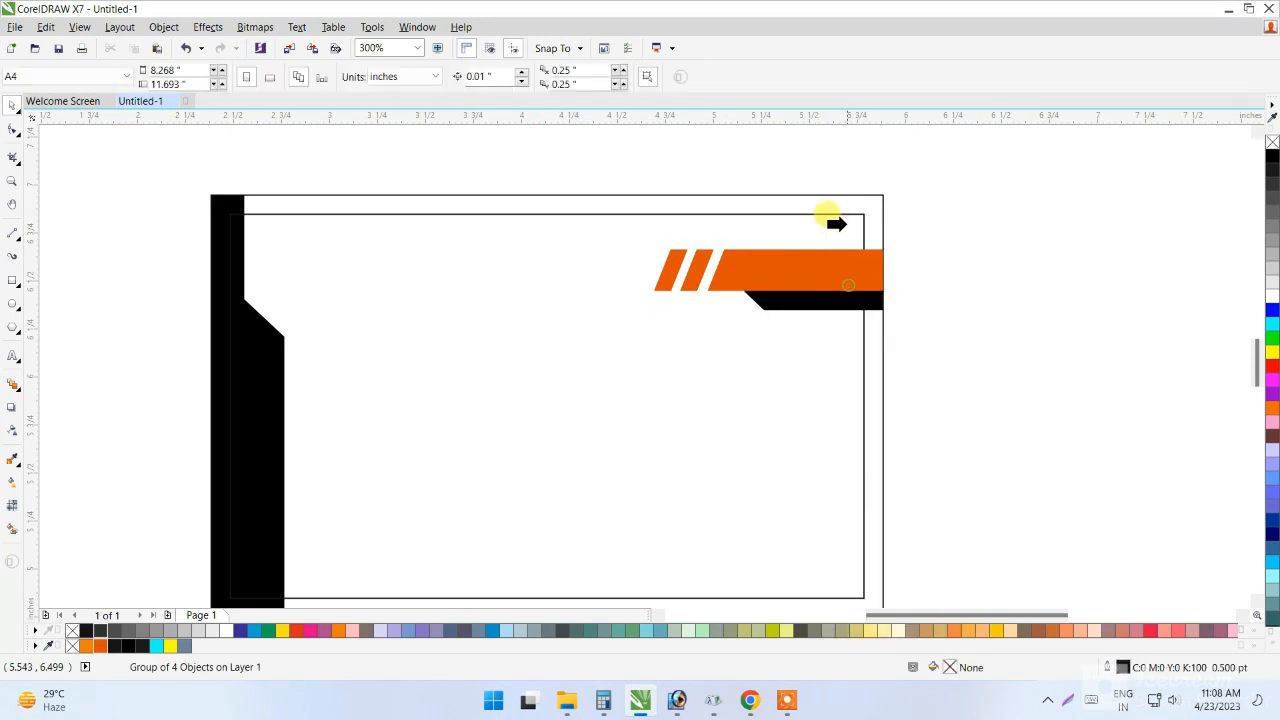
left_click(849, 203)
key("Escape")
Edit the card's PowerClip contents to raise the banner group about 0.05 in, and finish editing.
scroll(851, 266, "up", 1)
left_click(891, 278, "ctrl")
left_click(874, 283)
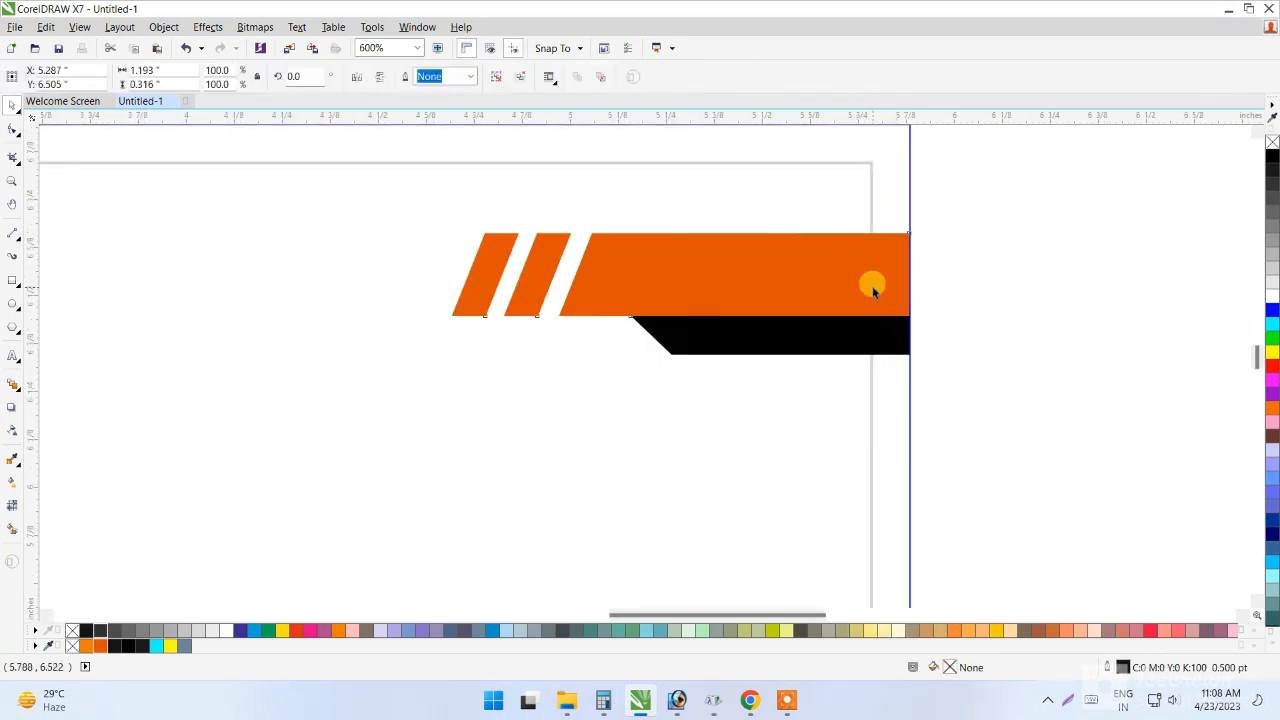
key("Up")
key("Up")
key("Up")
key("Up")
key("Up")
key("Up")
scroll(796, 236, "down", 3)
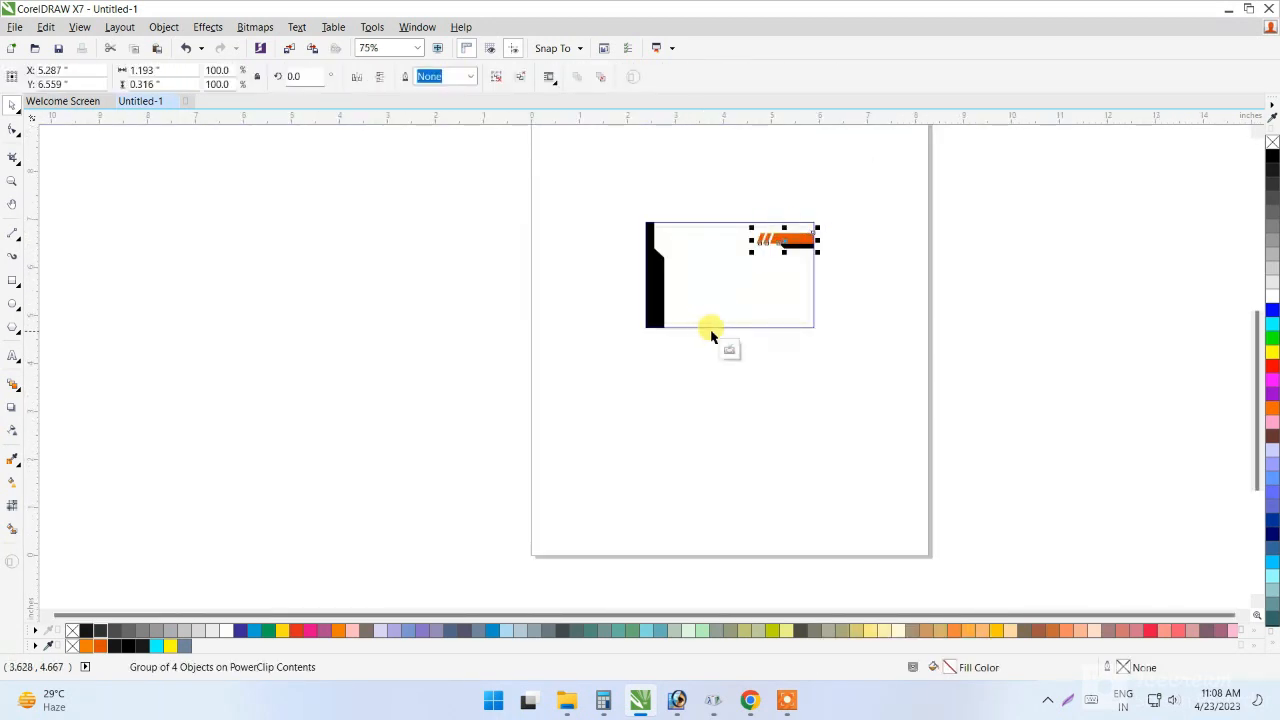
left_click(731, 351)
scroll(828, 300, "up", 1)
left_click(851, 315)
Draw a six-sided polygon about 1.62 × 1.88 in over the card's lower right and rotate it 90°.
left_click(8, 325)
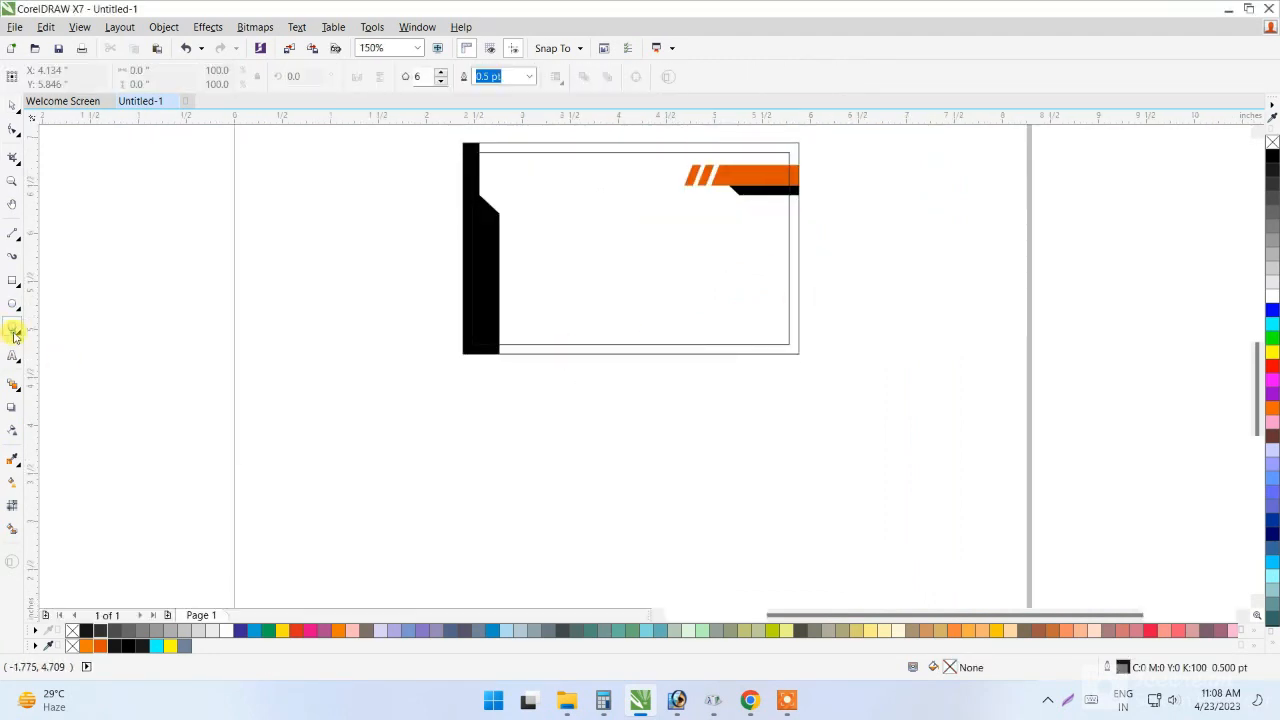
scroll(737, 304, "up", 1)
scroll(743, 314, "down", 1)
left_click_drag(718, 318, 803, 408)
key("ctrl+space")
type("90")
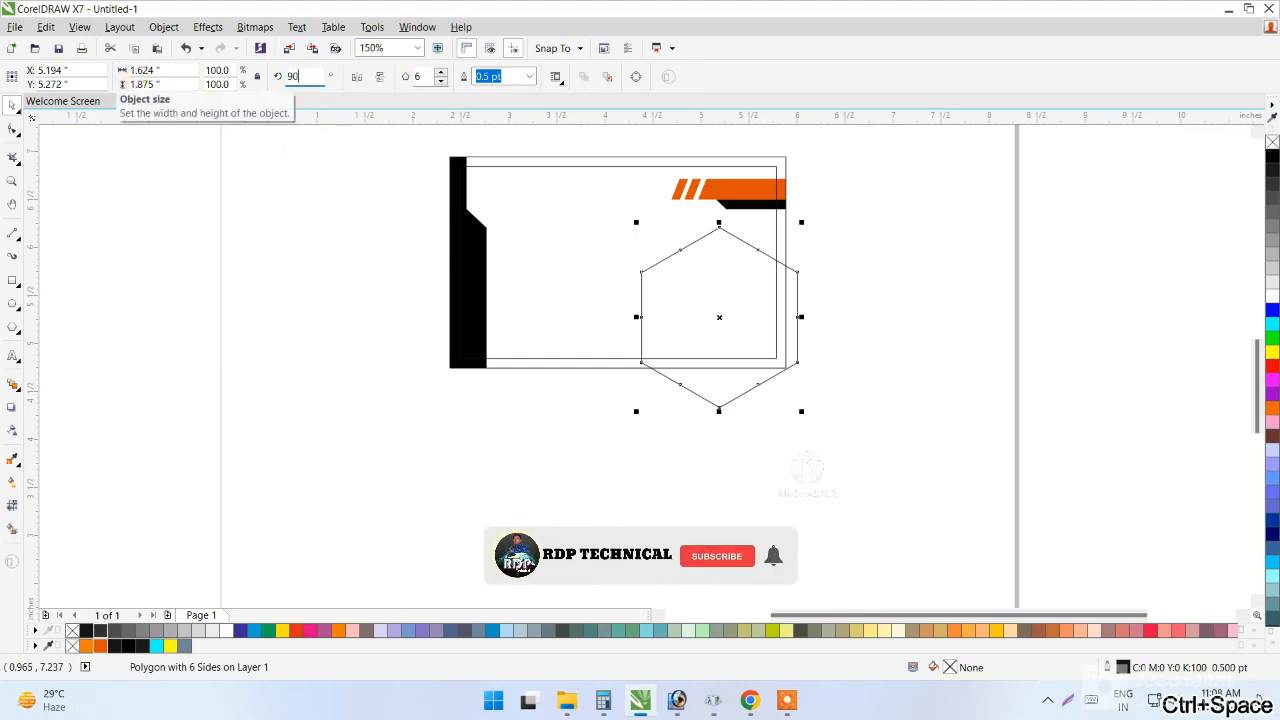
key("Return")
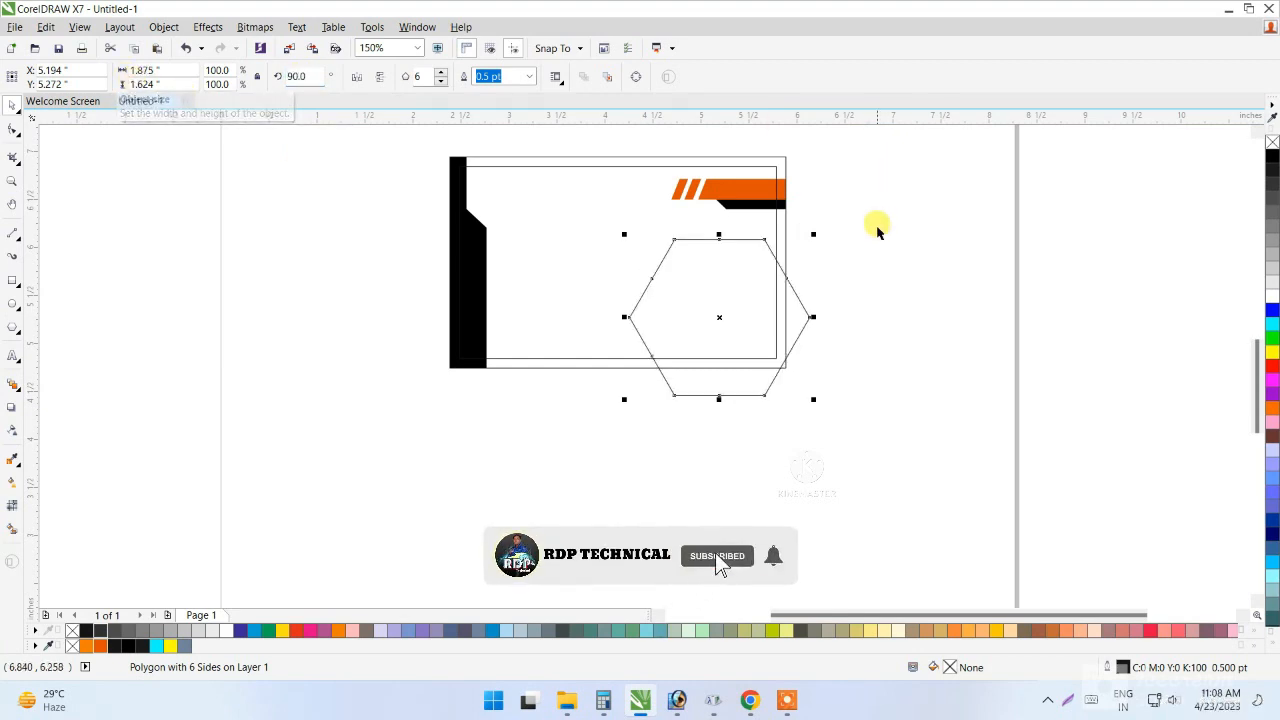
Move the hexagon over the card's lower-right corner and enlarge it to about 2.2 × 1.9 in.
left_click_drag(683, 270, 697, 329)
left_click(829, 290)
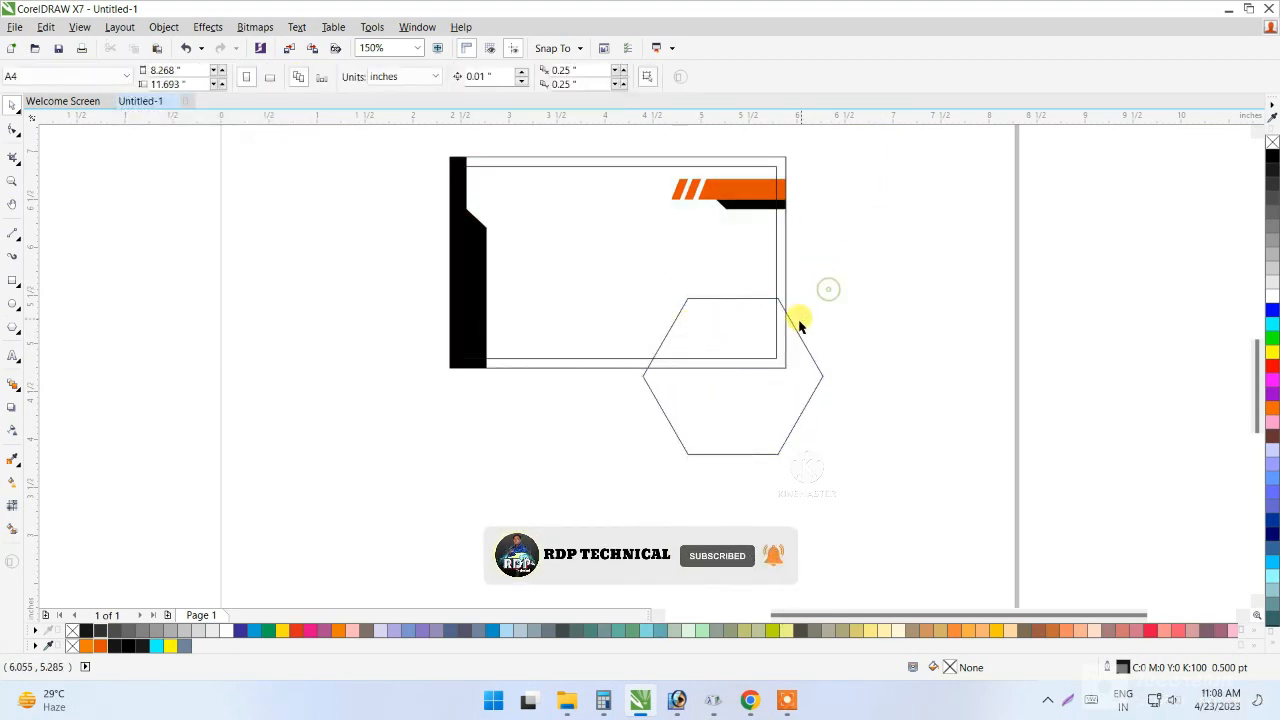
left_click(795, 332)
left_click_drag(826, 292, 848, 366)
scroll(846, 397, "up", 2)
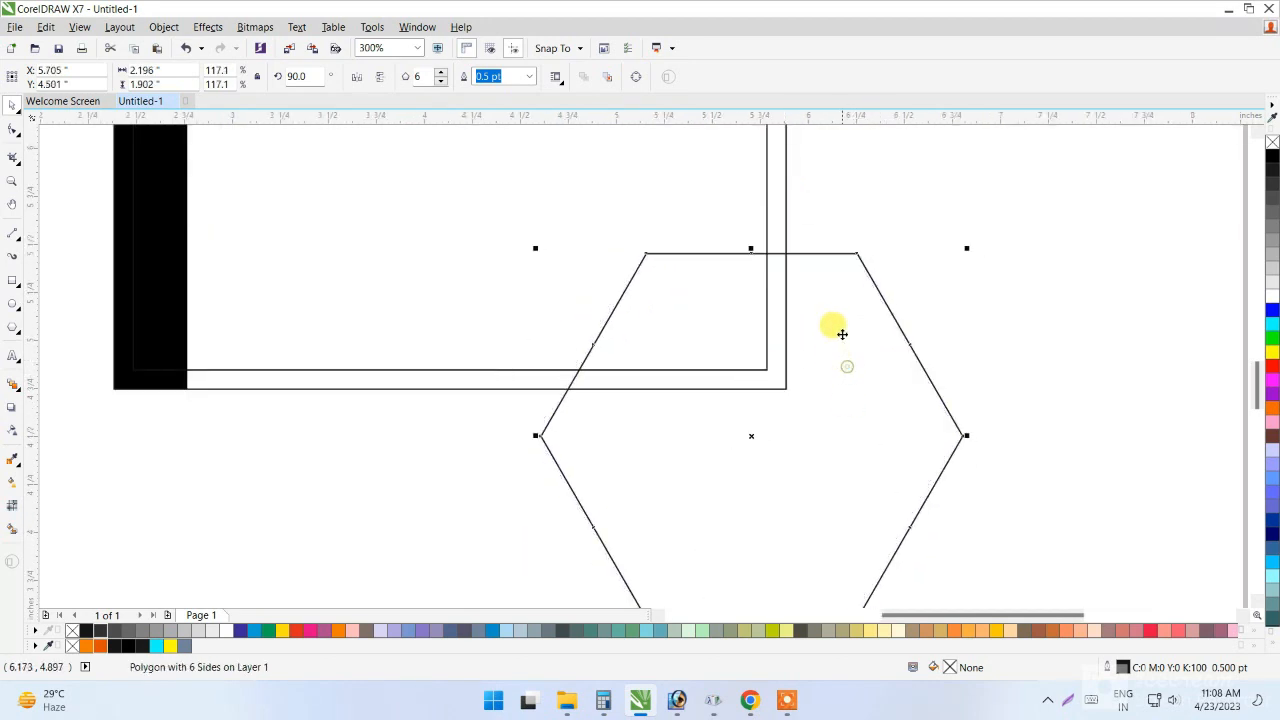
Fill the hexagon orange without an outline and add a black copy behind it, offset about 0.22 in left and 0.11 in up.
left_click(100, 645)
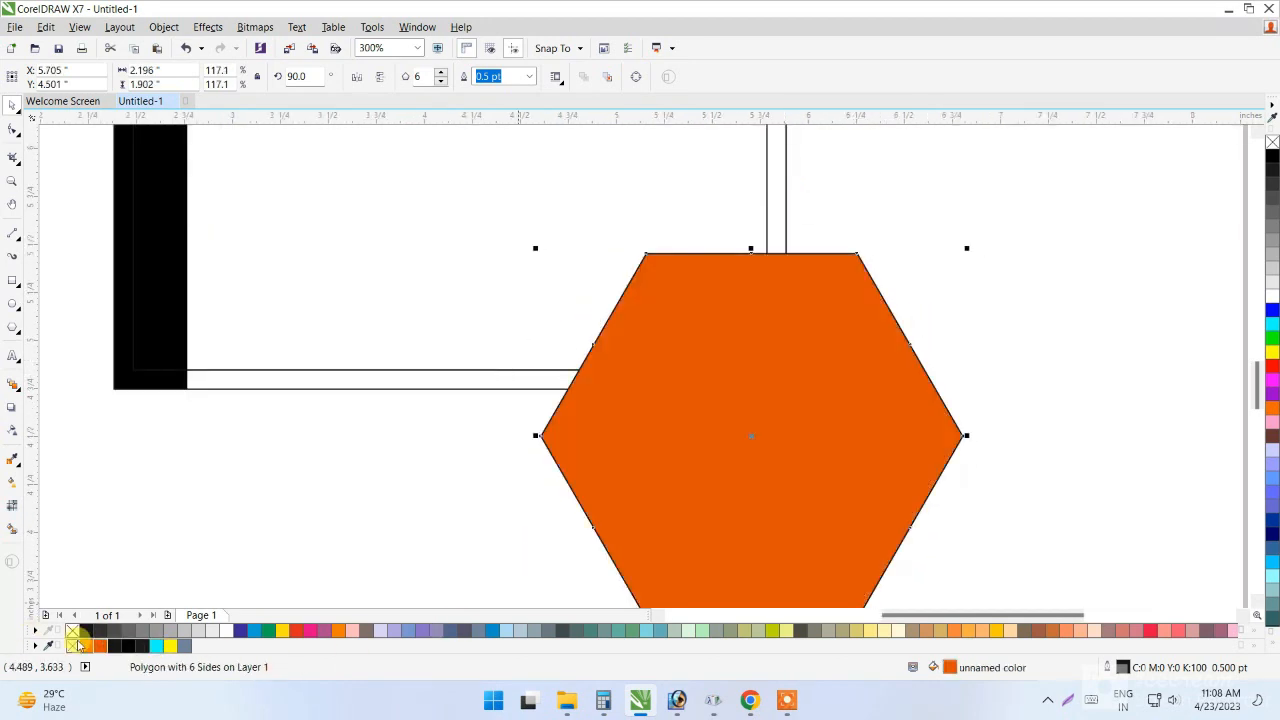
right_click(79, 633)
left_click_drag(845, 435, 805, 410)
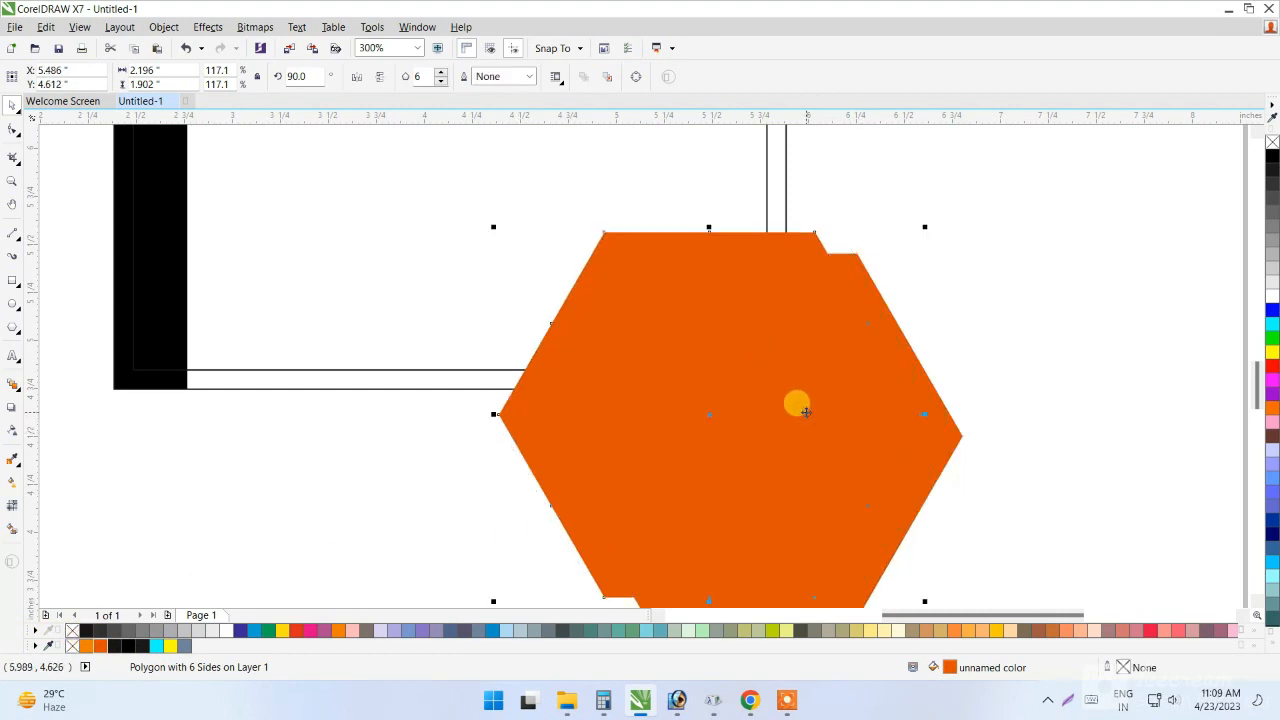
left_click(140, 648)
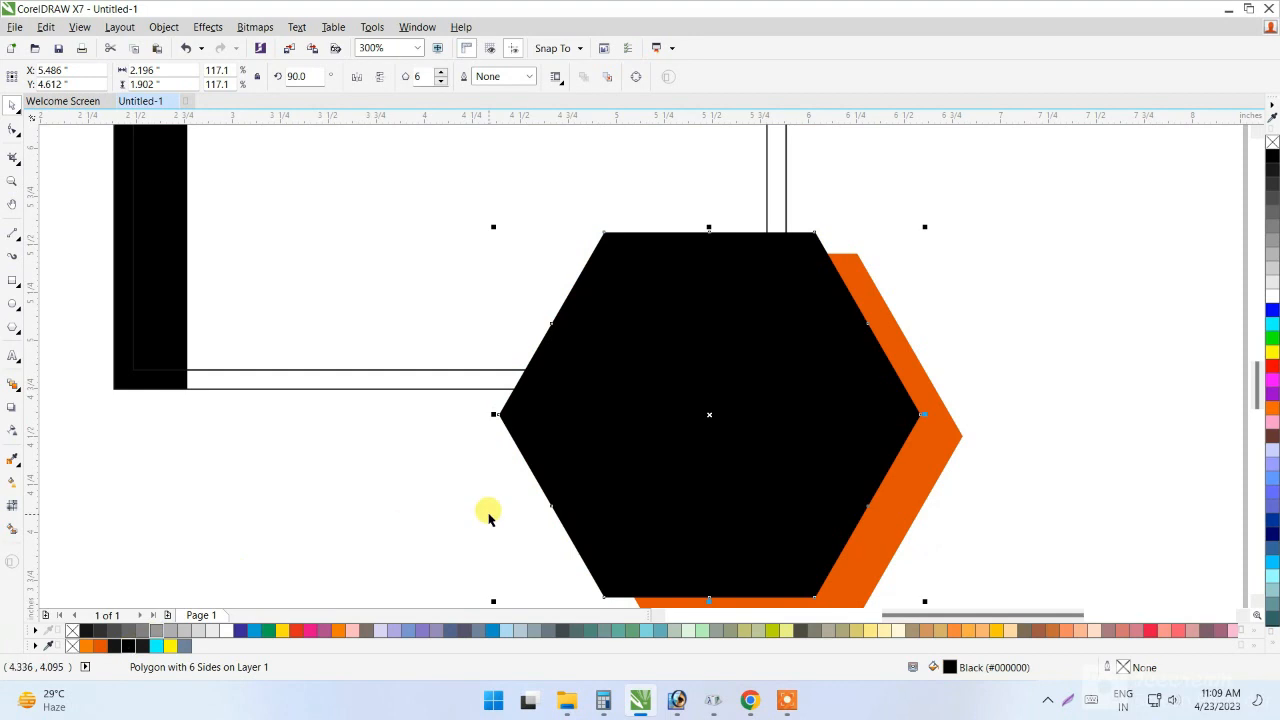
key("ctrl+Page_Down")
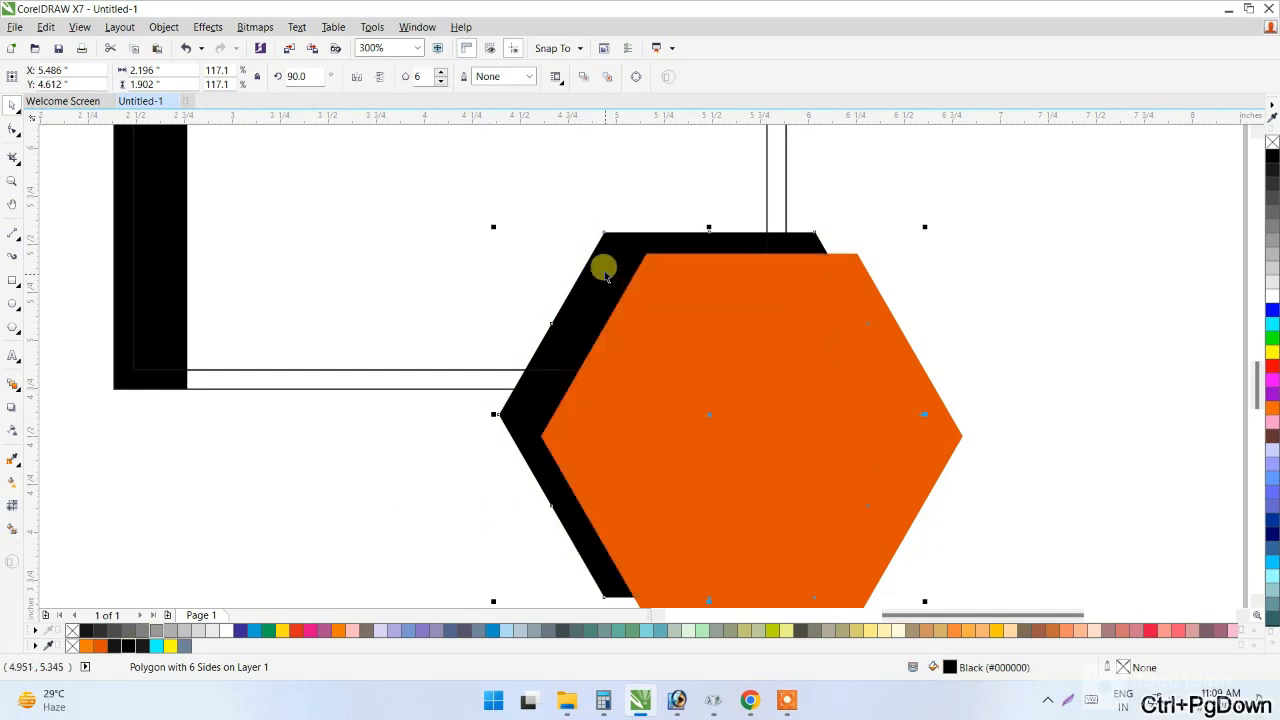
Shift the rear black hexagon about 0.03 in to the right.
scroll(605, 275, "up", 1)
left_click_drag(608, 228, 615, 227)
key("ctrl+z")
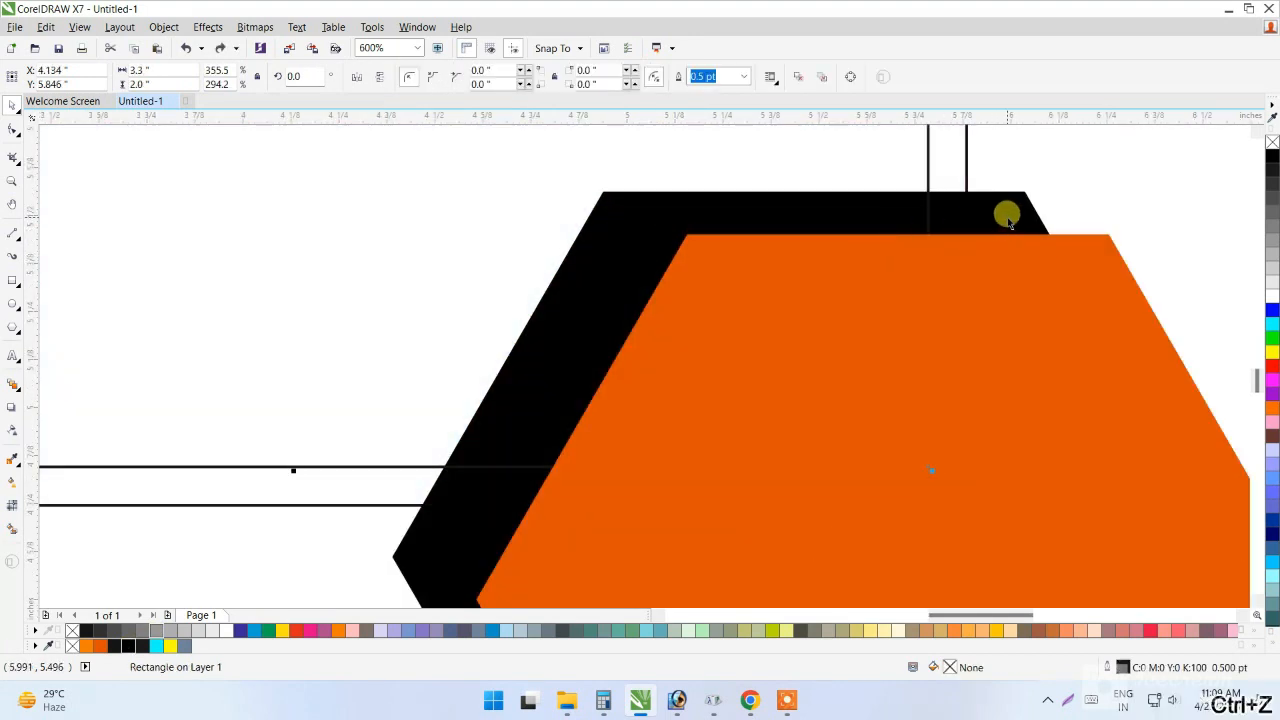
left_click_drag(1008, 218, 1017, 215)
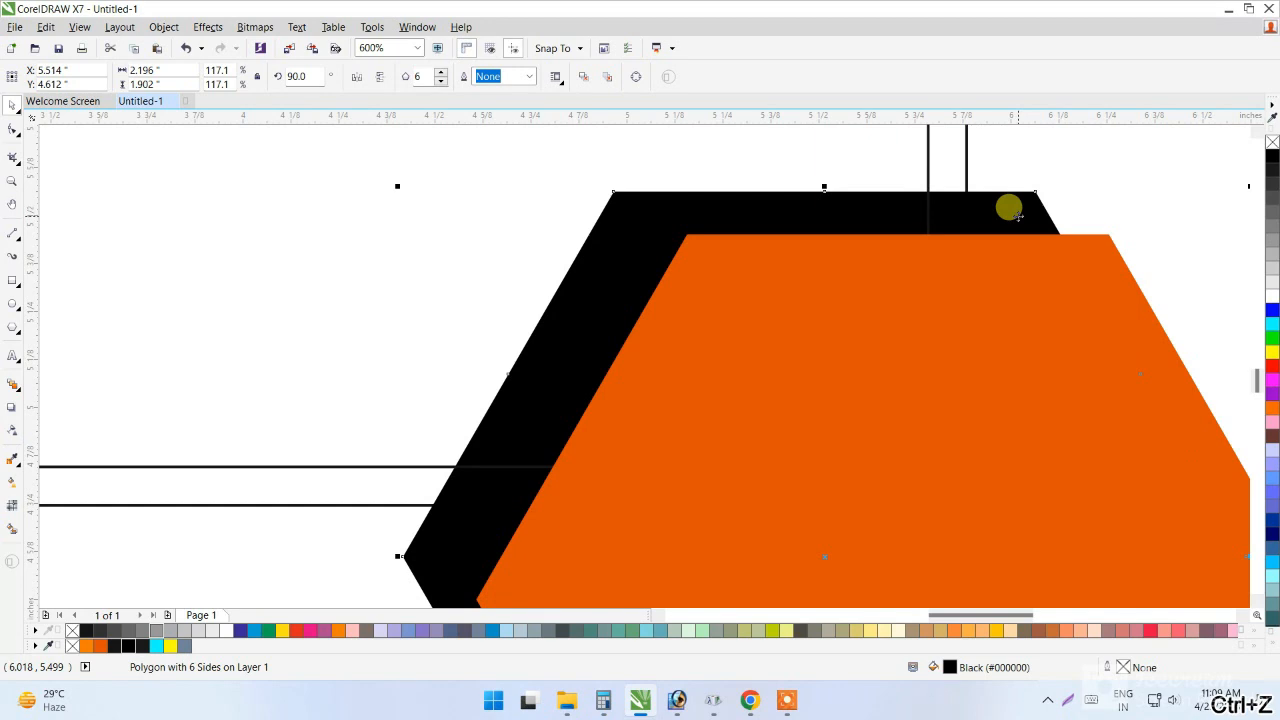
scroll(1003, 211, "down", 1)
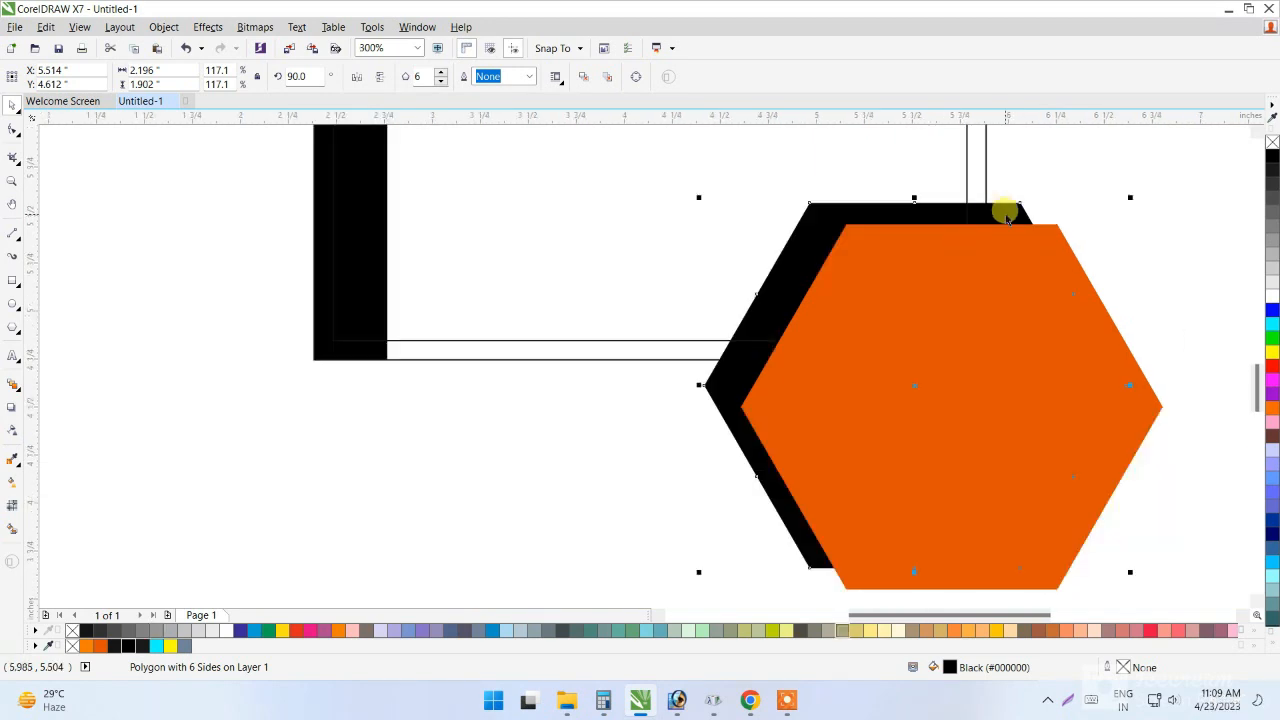
Recolour the rear hexagon orange and the front one black, and shift the rear one about 0.05 in left and 0.06 in up.
left_click(103, 648)
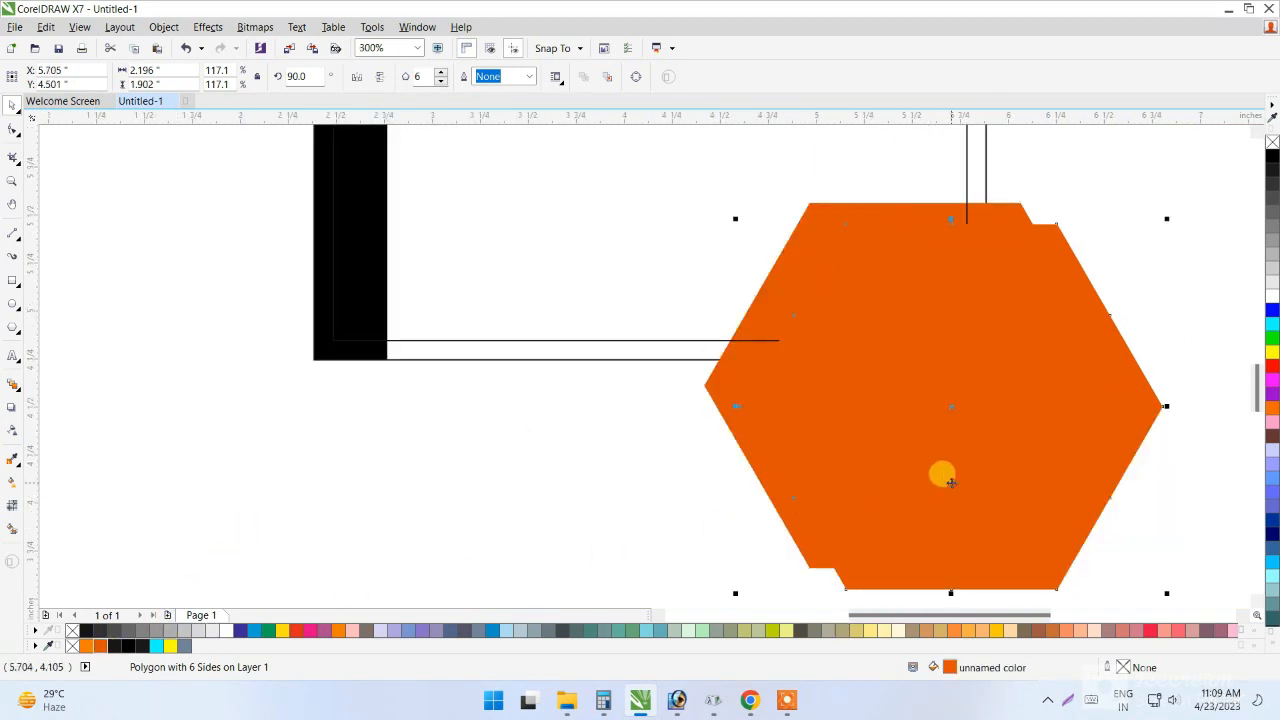
left_click(128, 646)
scroll(823, 286, "up", 1)
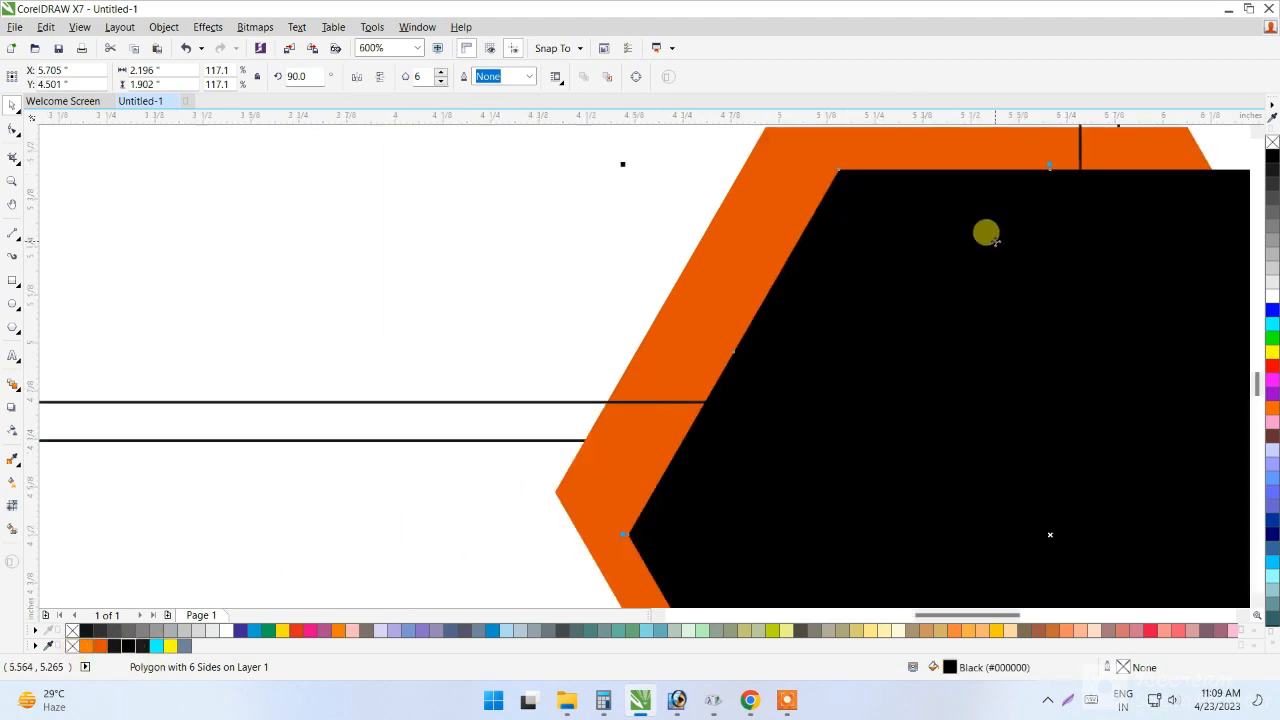
scroll(986, 231, "down", 2)
scroll(909, 274, "up", 1)
left_click_drag(928, 286, 919, 275)
Place both hexagons inside the card's outer rectangle with PowerClip.
left_click(909, 333, "shift")
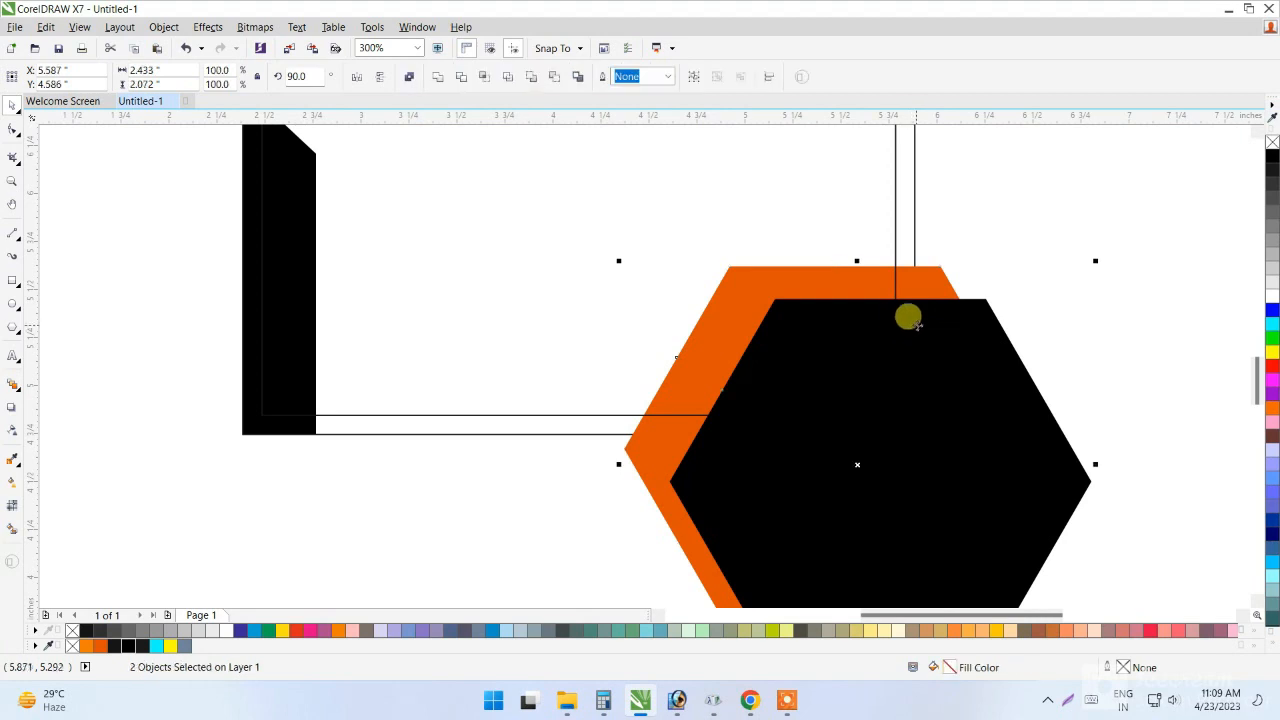
right_click(919, 323)
left_click(945, 335)
left_click(574, 430)
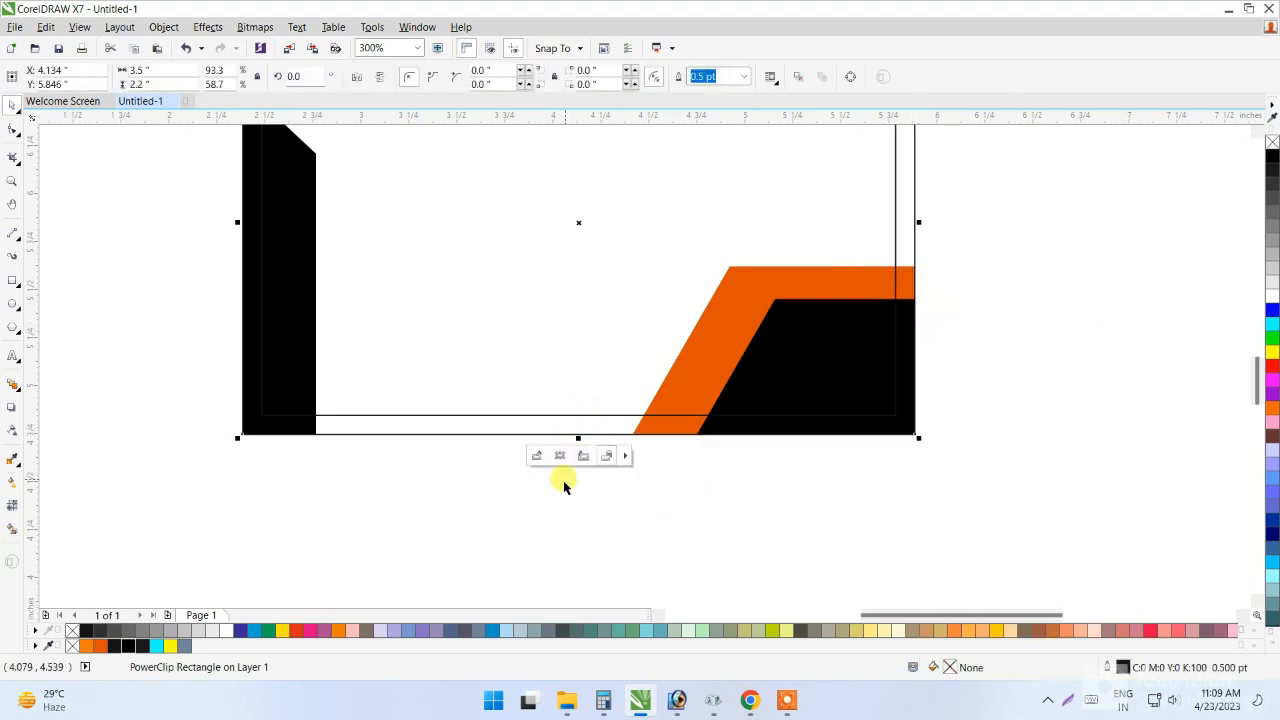
left_click(563, 485)
scroll(820, 485, "down", 2)
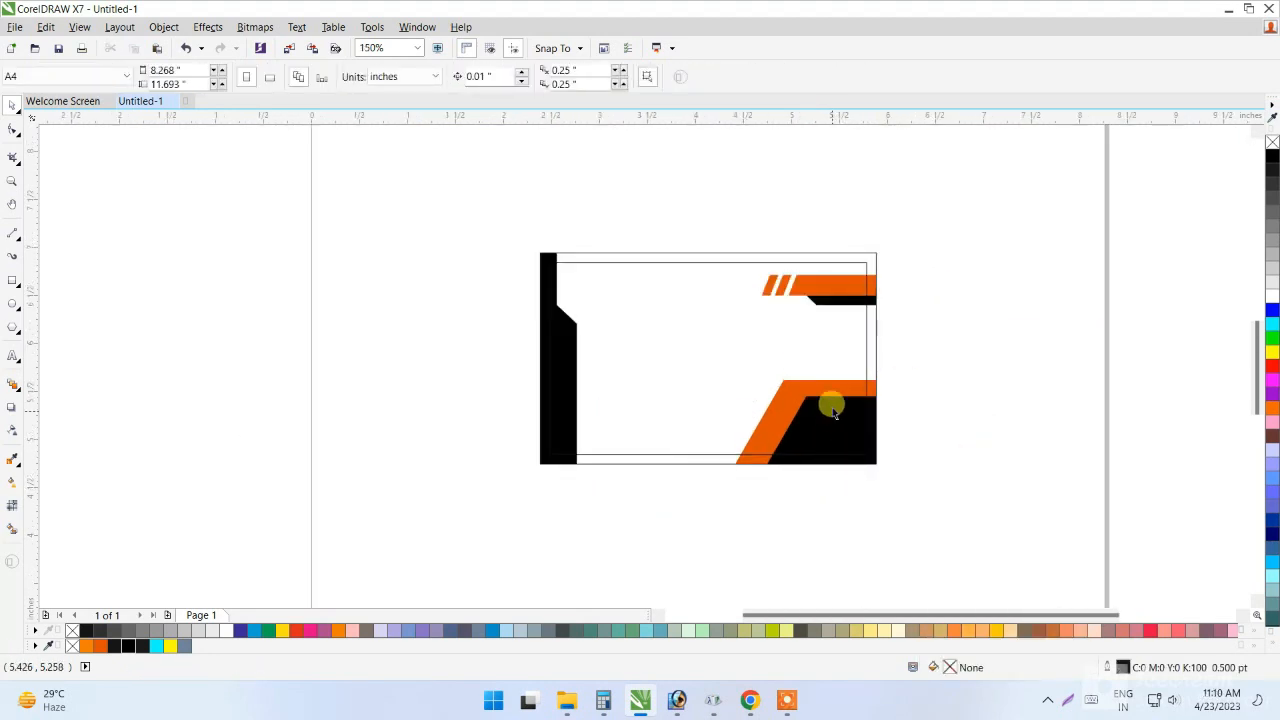
Import the phone, location pin, envelope and Test files from New folder (7) left of the page, and delete the placed Test graphics.
scroll(824, 398, "up", 1)
scroll(820, 390, "down", 1)
right_click(977, 323)
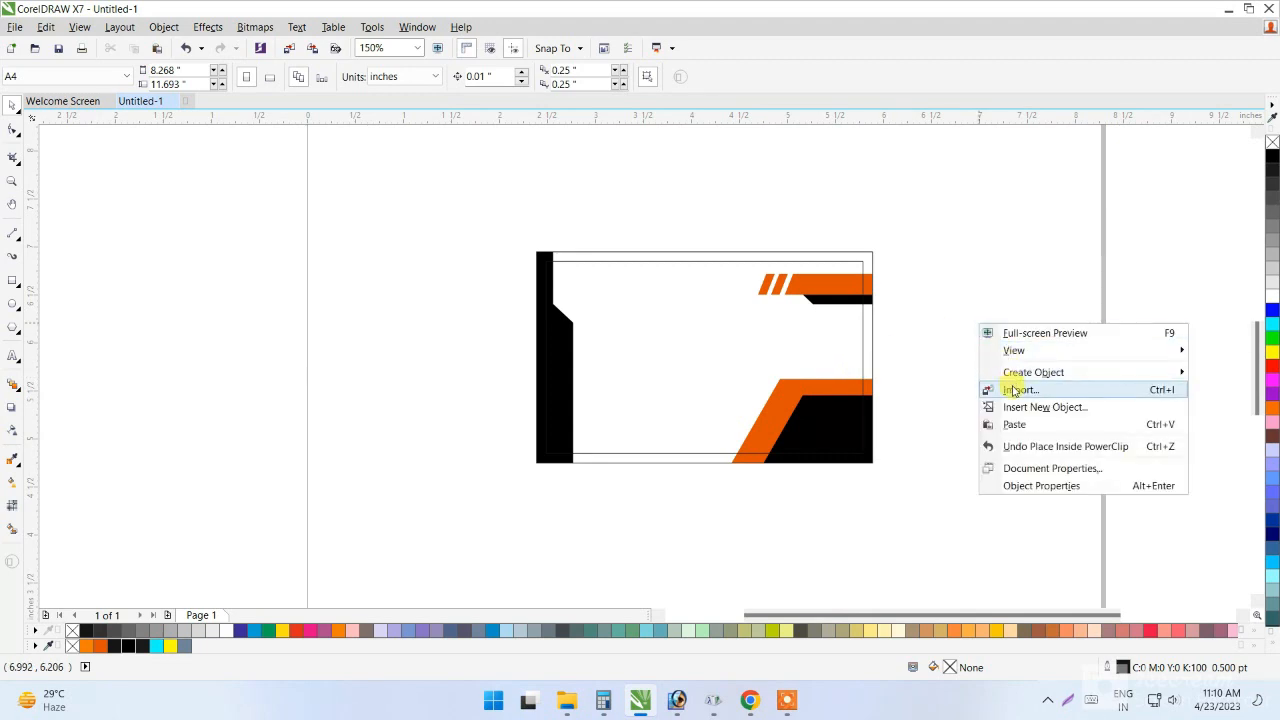
left_click(1014, 390)
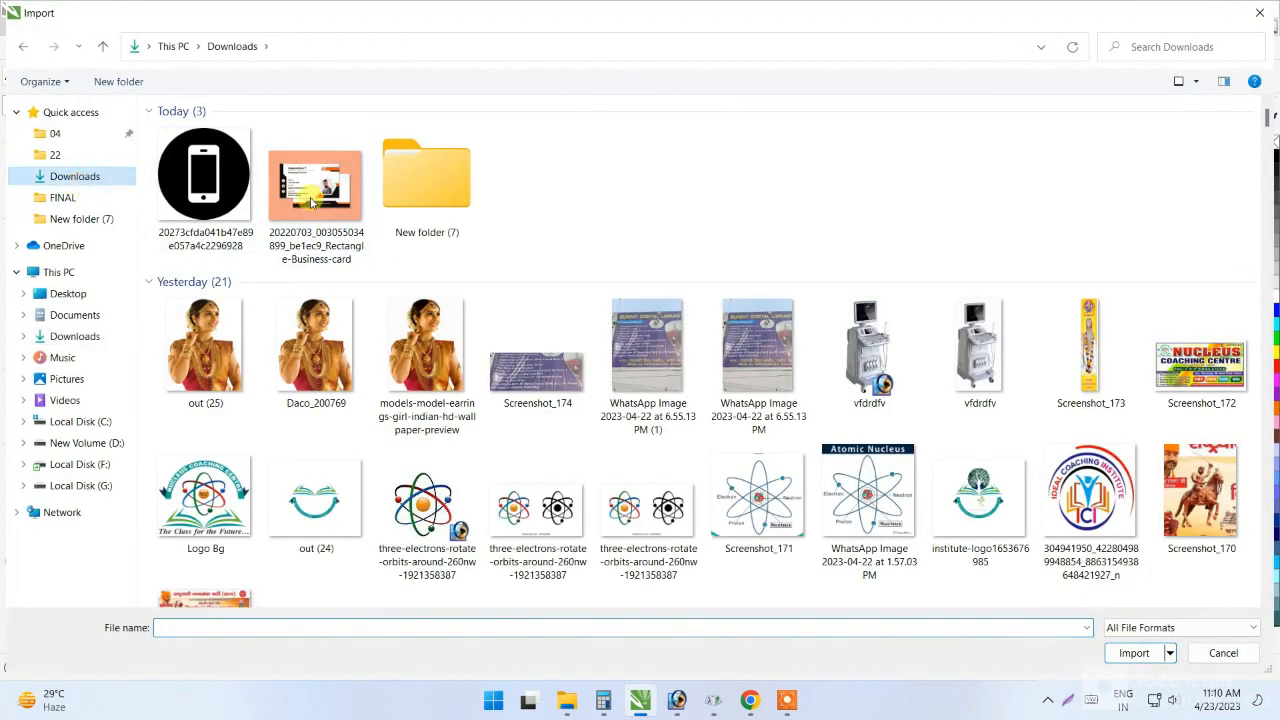
double_click(398, 185)
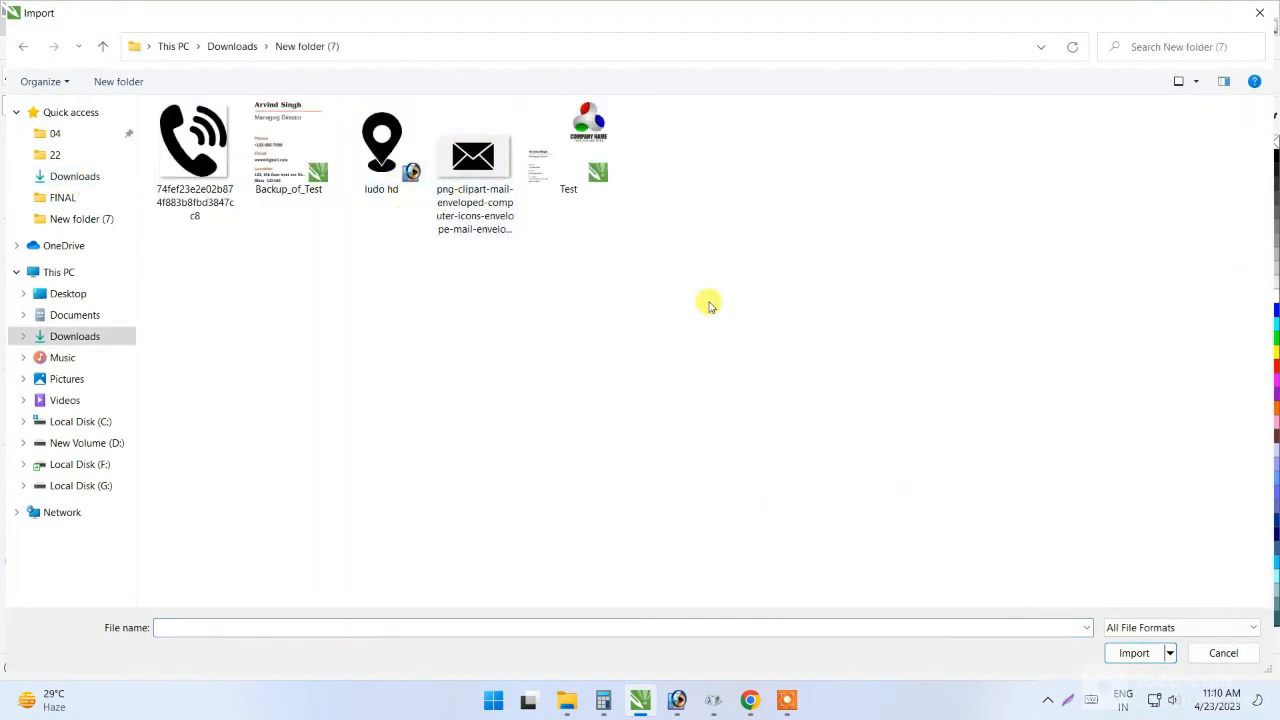
left_click(538, 157)
left_click(478, 165, "ctrl")
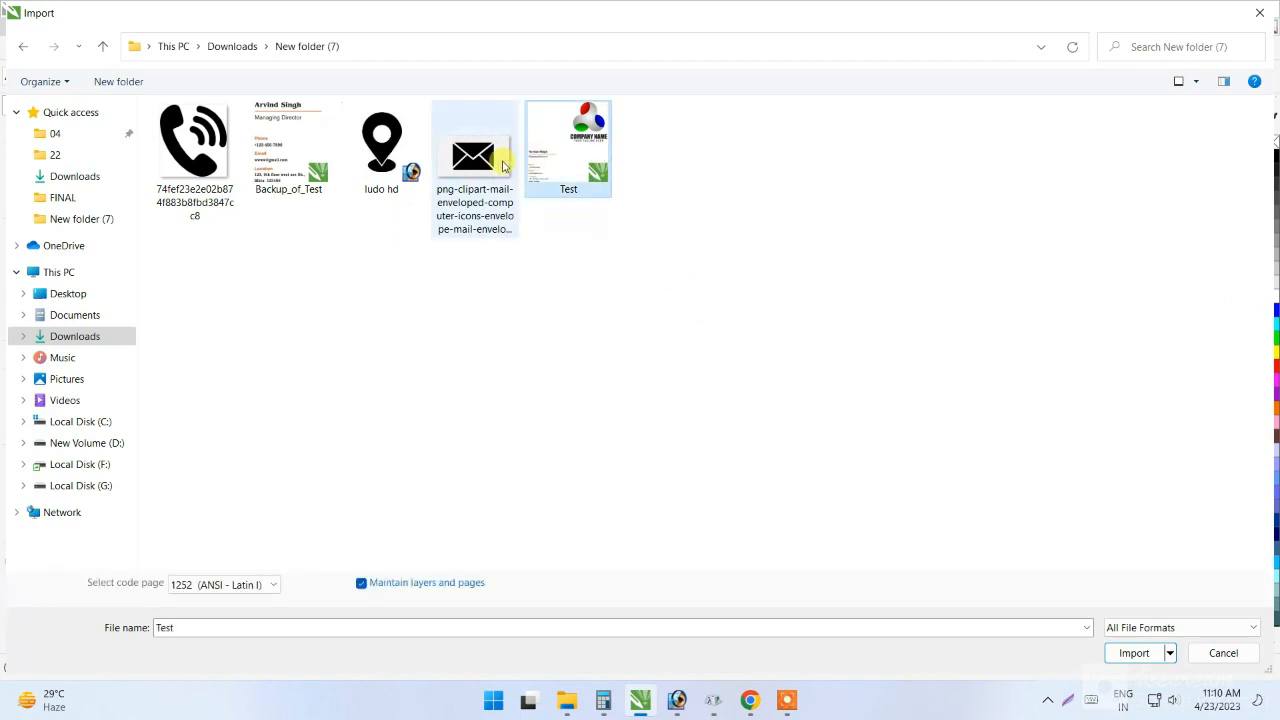
left_click(384, 160, "ctrl")
left_click(186, 152, "ctrl")
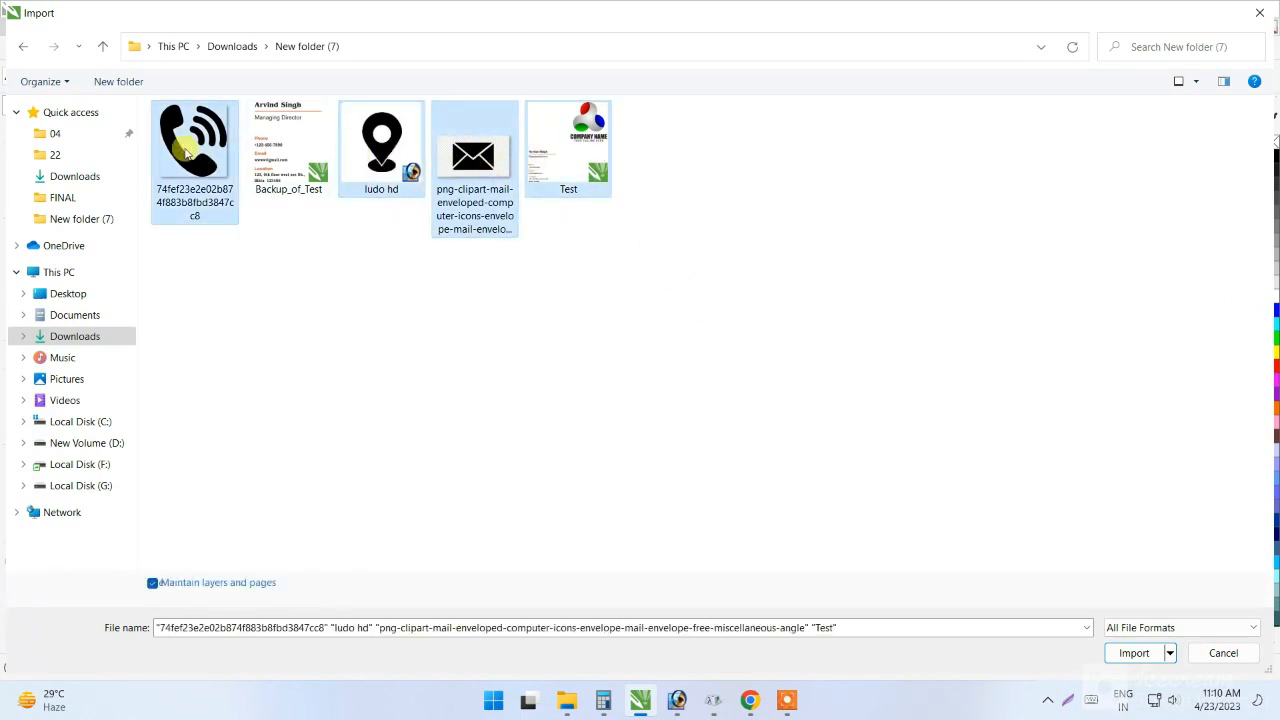
key("Return")
left_click_drag(125, 186, 215, 428)
left_click_drag(130, 444, 251, 567)
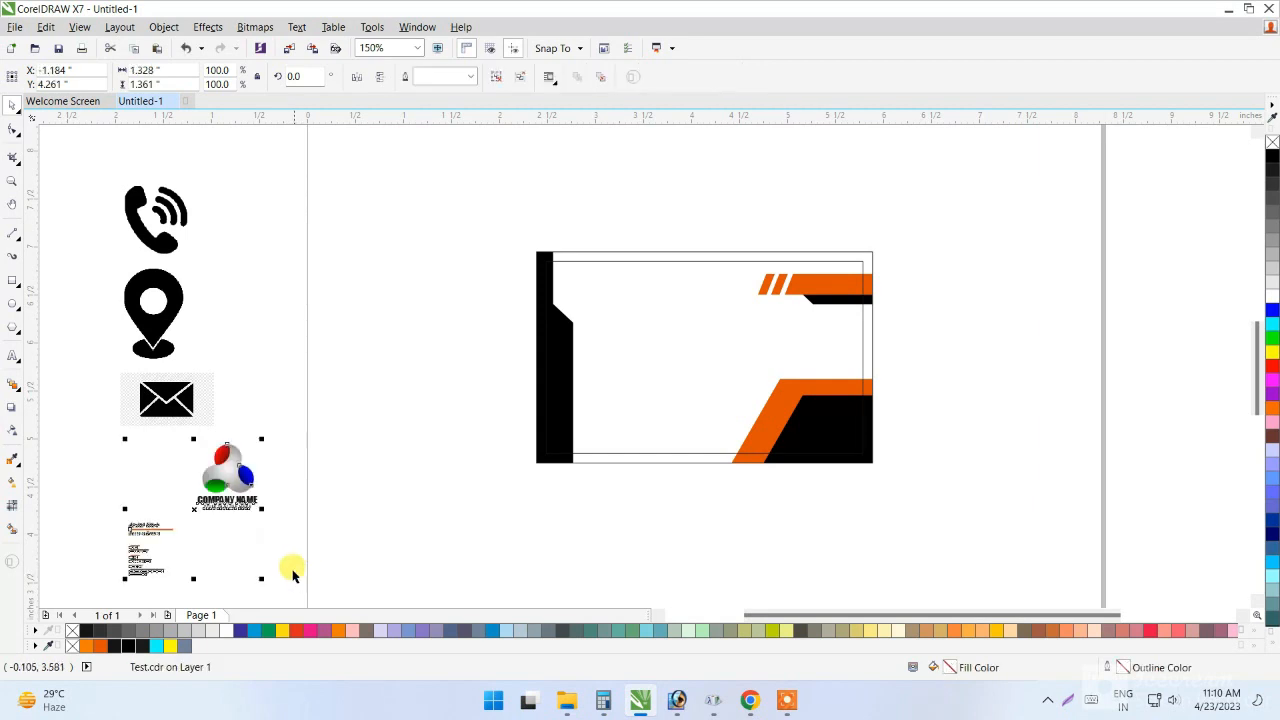
key("Delete")
Move the envelope image beside the card, vectorise it with a Logo outline trace, and move the trace above the original.
left_click_drag(207, 395, 453, 362)
scroll(382, 352, "up", 1)
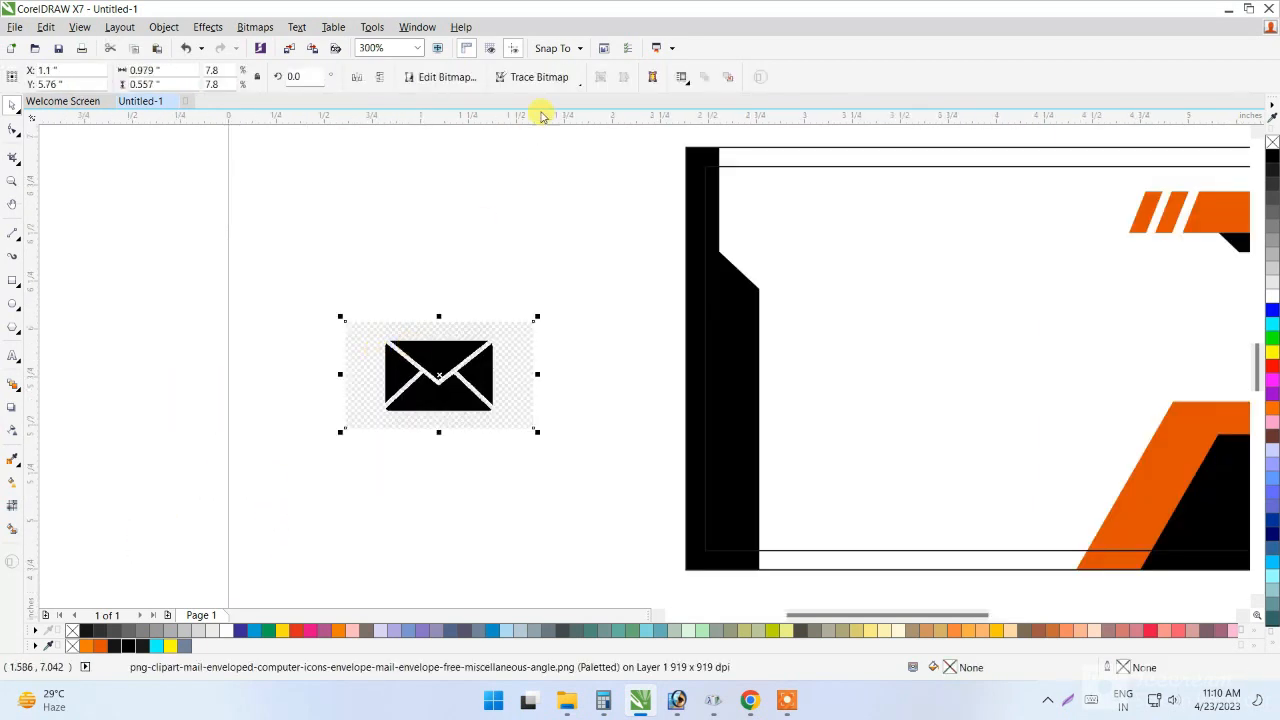
left_click(539, 77)
mouse_move(586, 140)
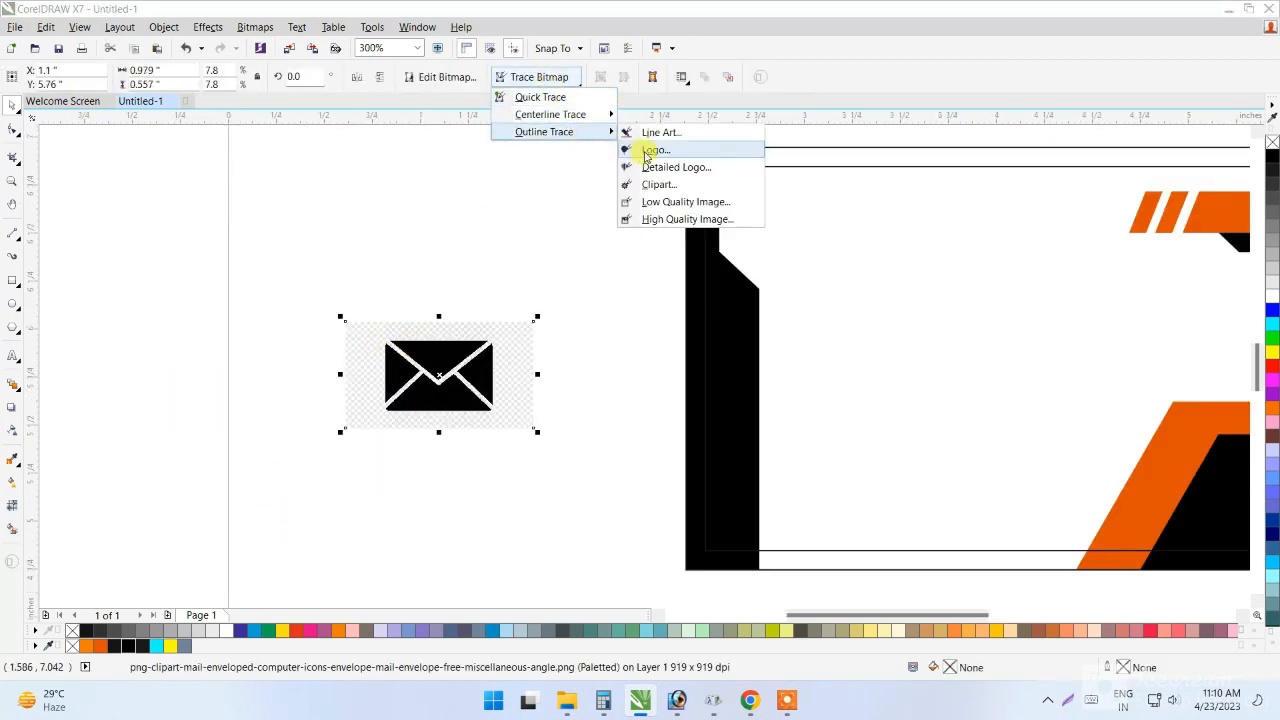
left_click(642, 150)
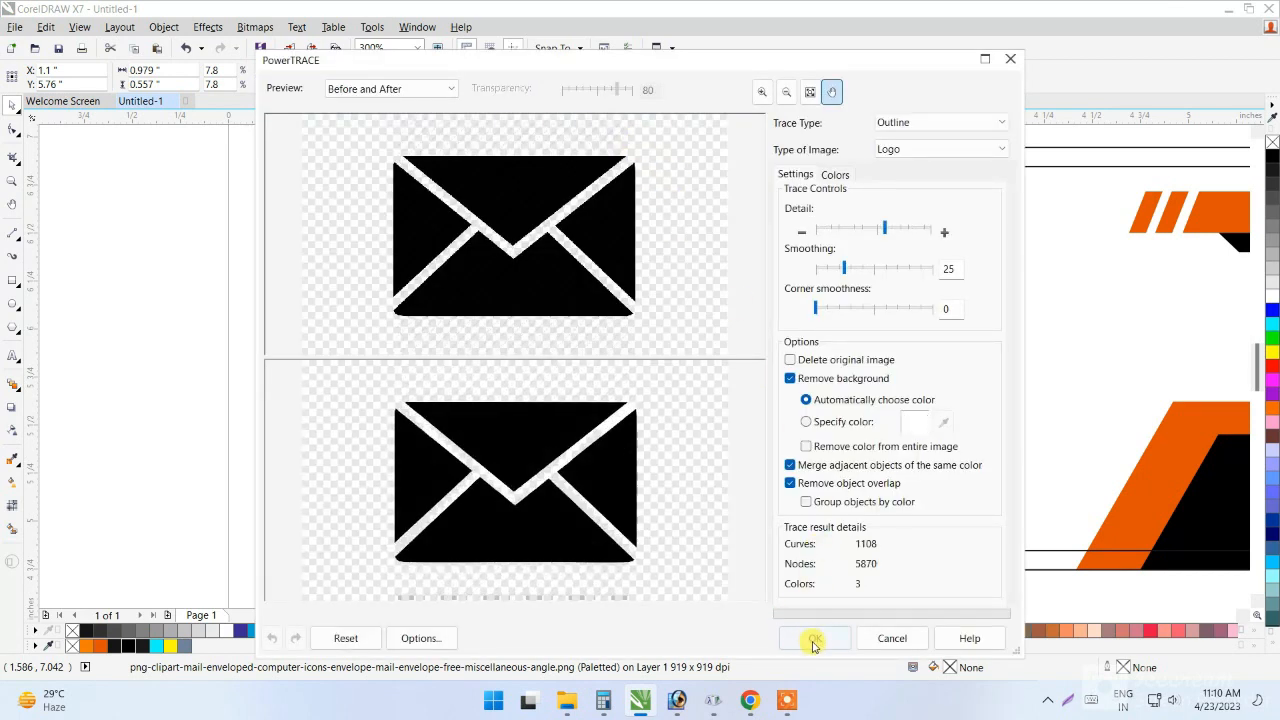
left_click(815, 638)
scroll(508, 368, "down", 1)
left_click_drag(488, 375, 500, 303)
Ungroup the traced envelope, group its four black pieces and move the group below the original image.
left_click(522, 77)
left_click(548, 214)
scroll(478, 353, "up", 1)
left_click(465, 259)
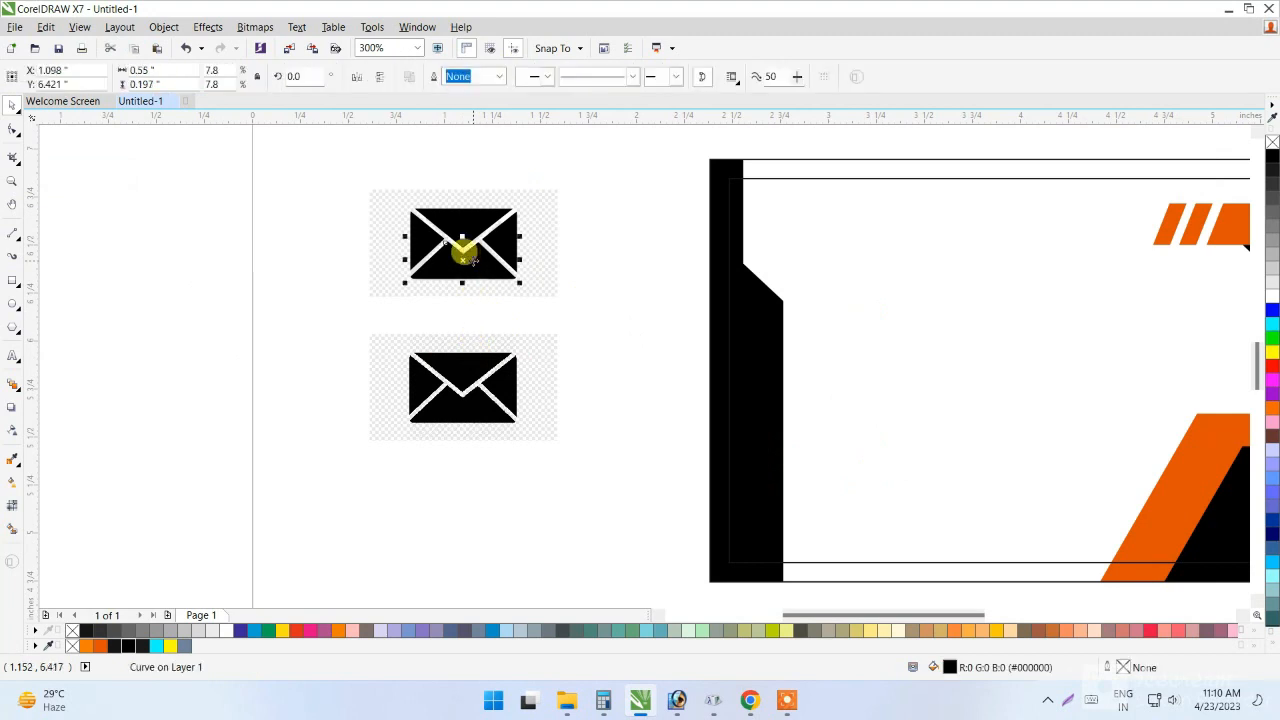
scroll(463, 238, "up", 1)
left_click(467, 215, "shift")
left_click(528, 239, "shift")
scroll(530, 239, "down", 1)
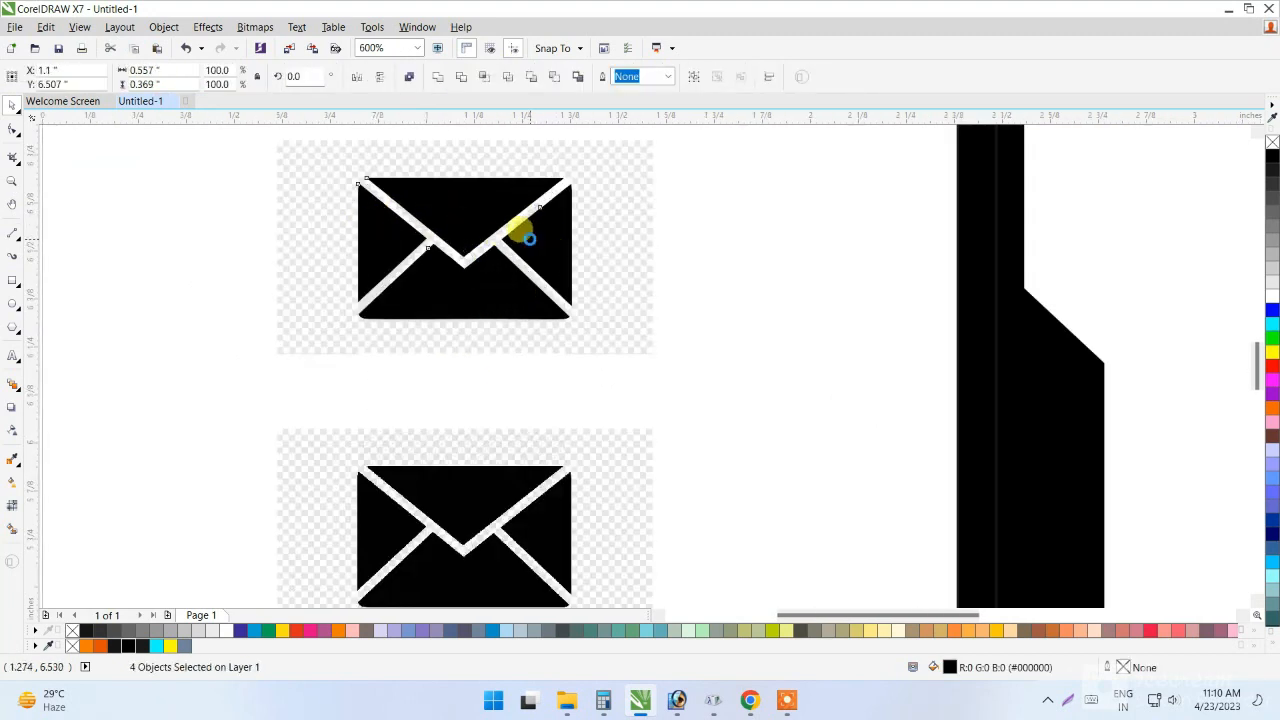
key("ctrl+g")
left_click_drag(483, 224, 462, 495)
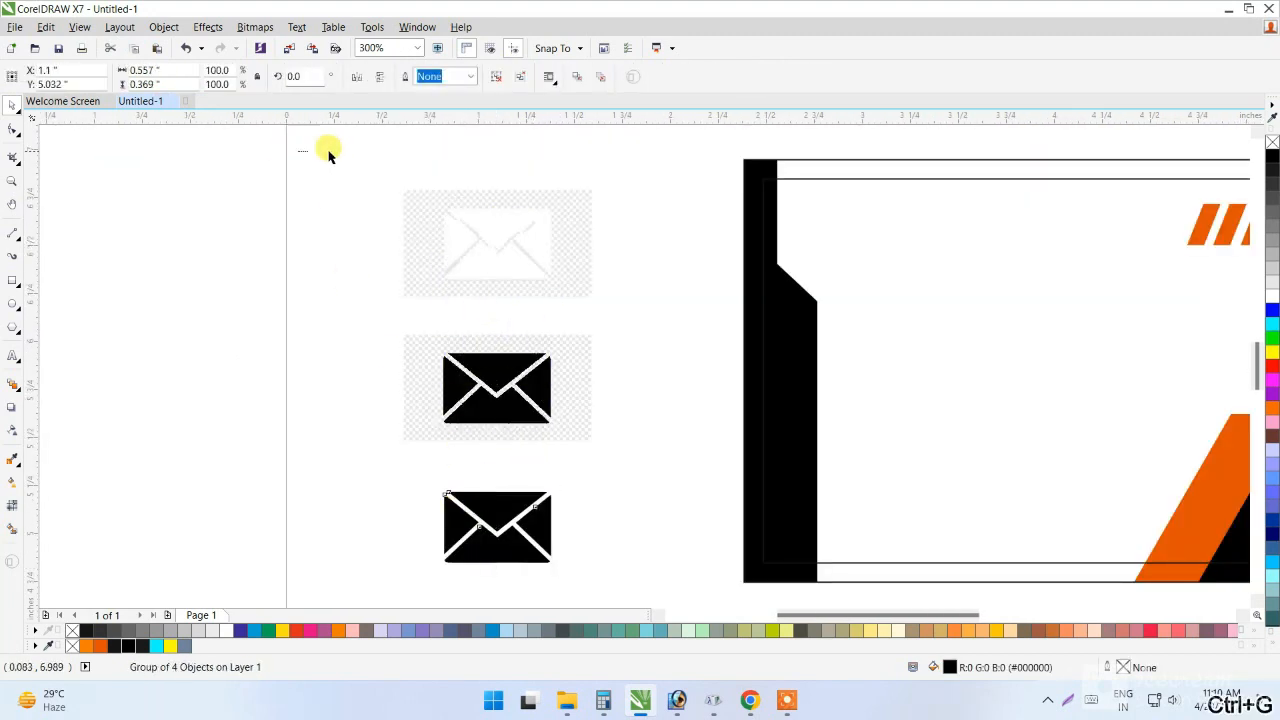
Delete the leftover background pieces of the envelope trace and the original envelope bitmap.
left_click_drag(329, 153, 614, 343)
key("Delete")
left_click(510, 377)
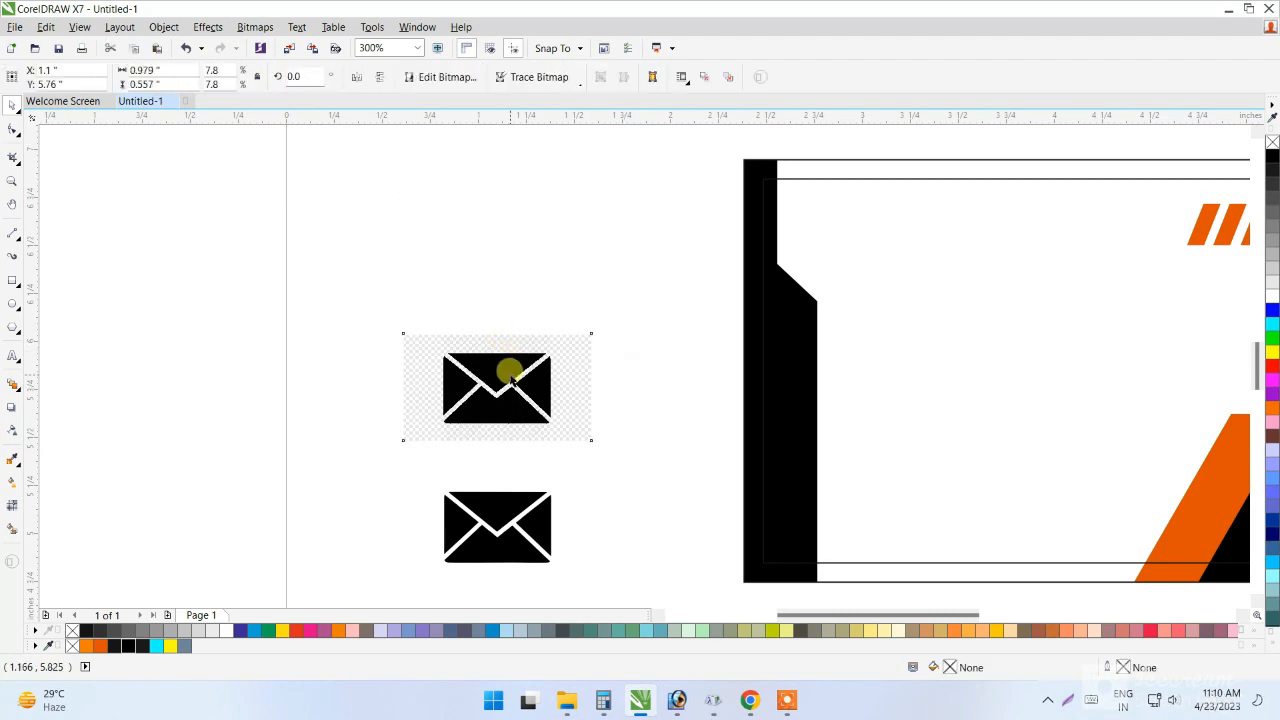
key("Delete")
Try to convert the location pin image with Quick Trace.
scroll(465, 290, "down", 1)
left_click(540, 77)
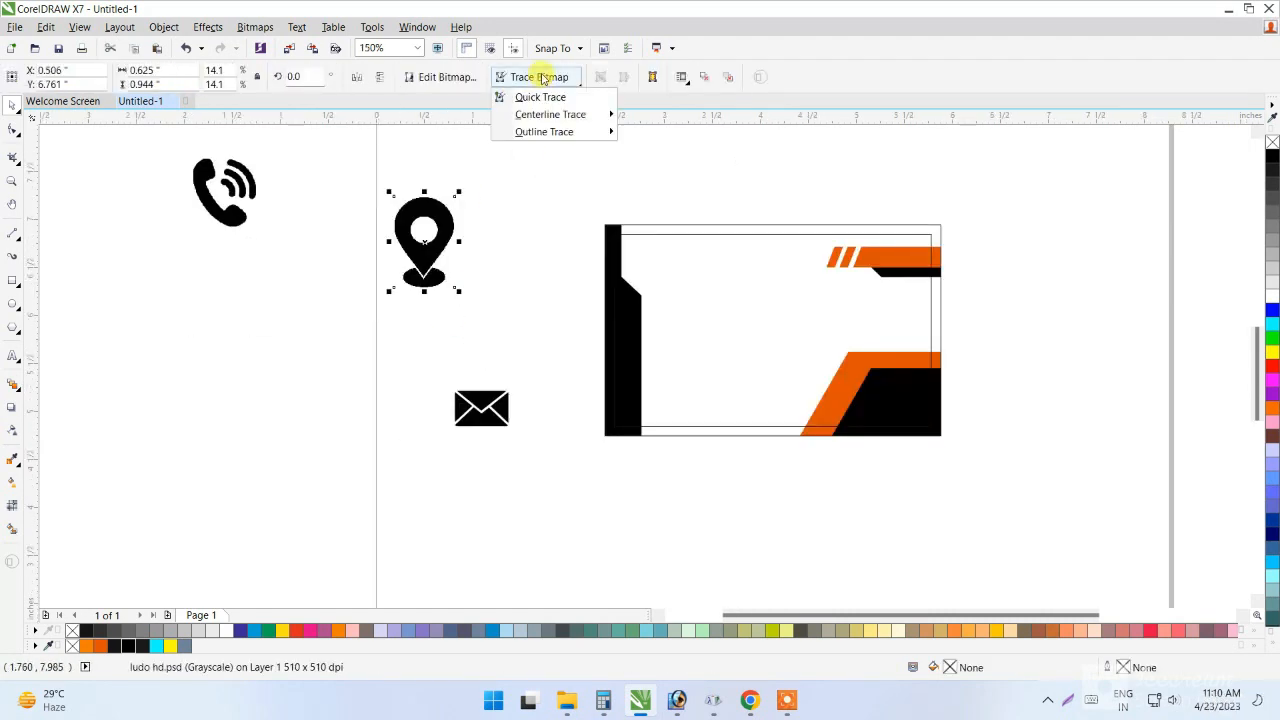
left_click(543, 95)
key("ctrl+z")
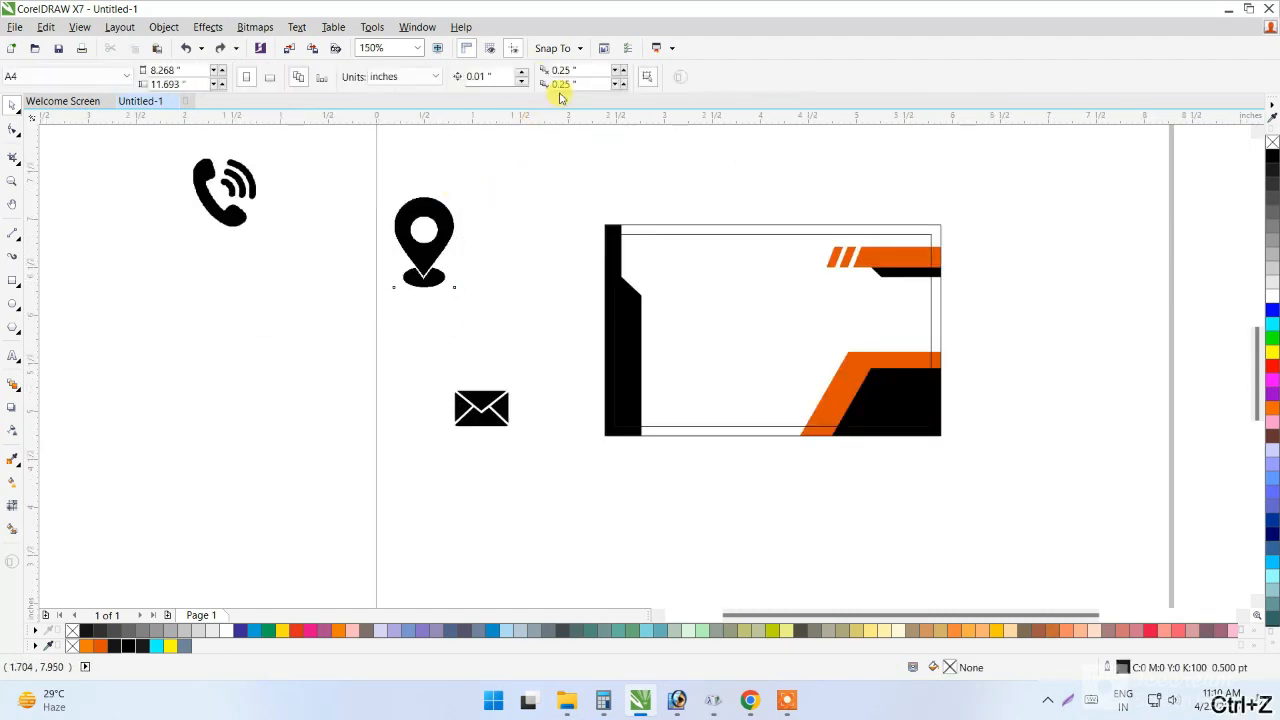
Vectorise the location pin with a Logo outline trace, move the trace to the right and delete the original bitmap.
left_click(424, 235)
left_click(539, 77)
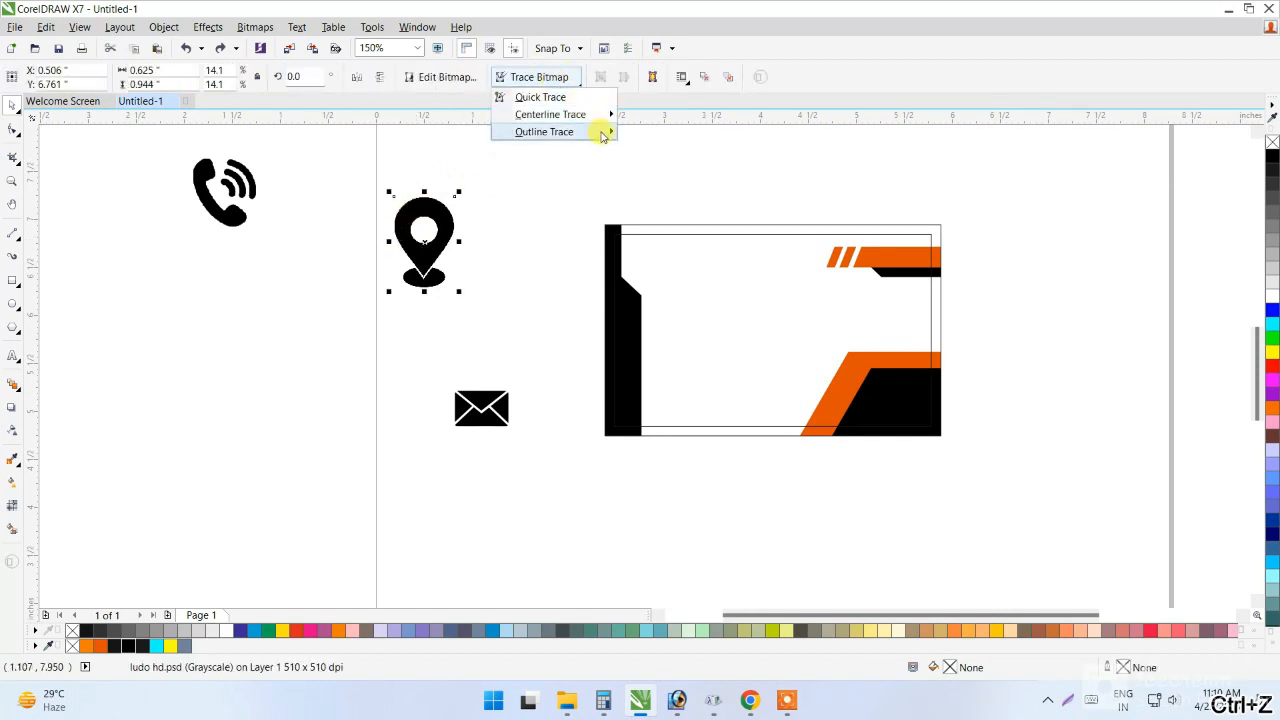
mouse_move(598, 131)
left_click(652, 150)
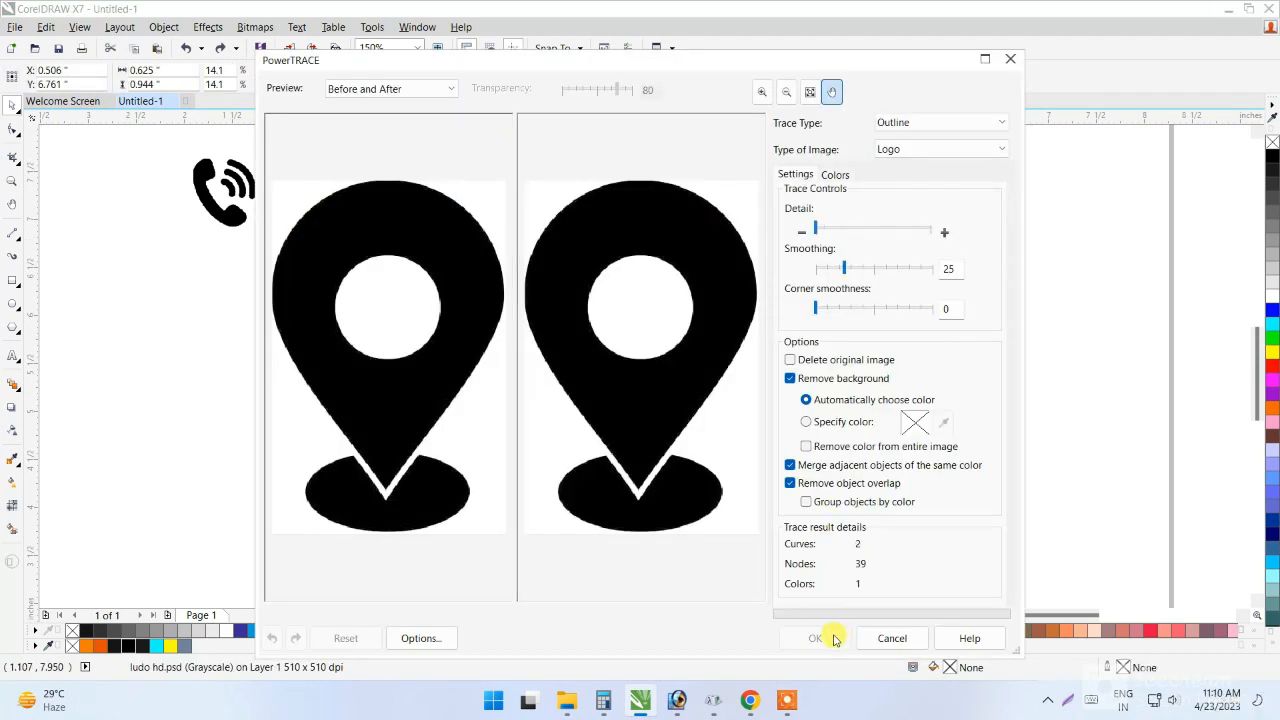
left_click(816, 638)
left_click_drag(436, 232, 520, 224)
left_click(423, 214)
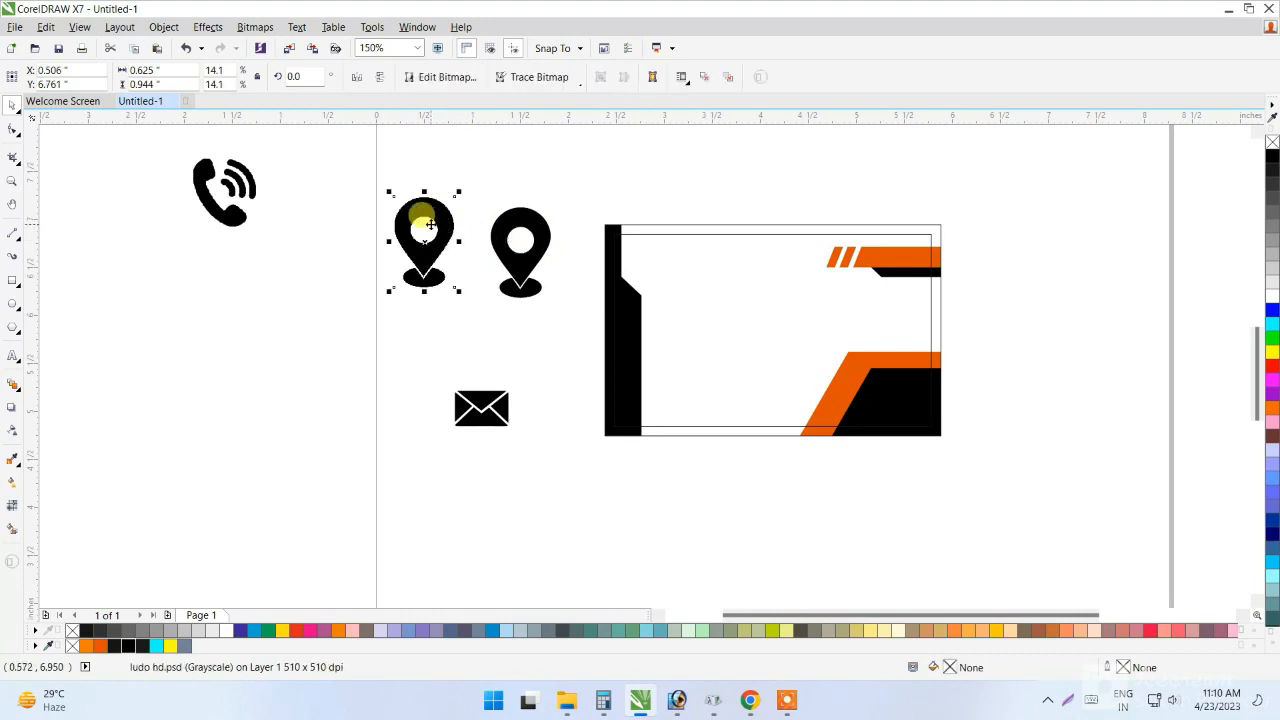
key("Delete")
Move the phone image closer to the page, vectorise it with a Logo outline trace, and replace the bitmap with the trace placed below.
left_click_drag(239, 197, 390, 183)
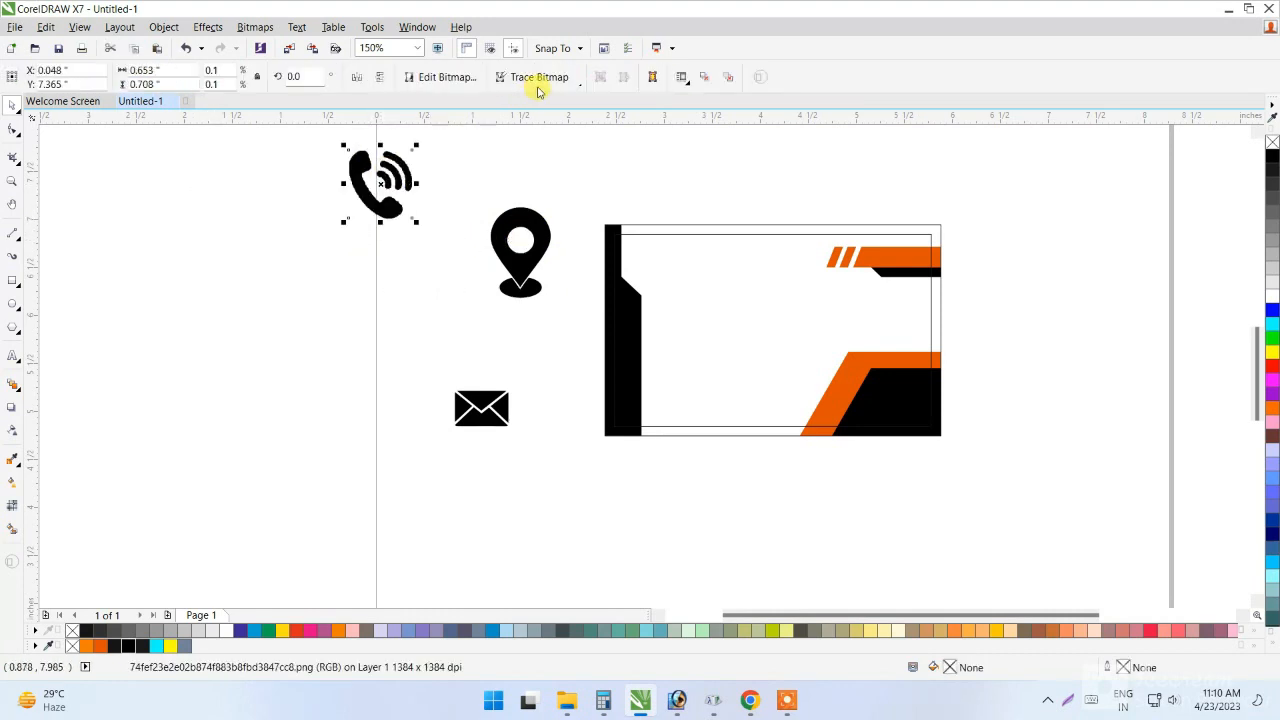
left_click(537, 86)
mouse_move(606, 131)
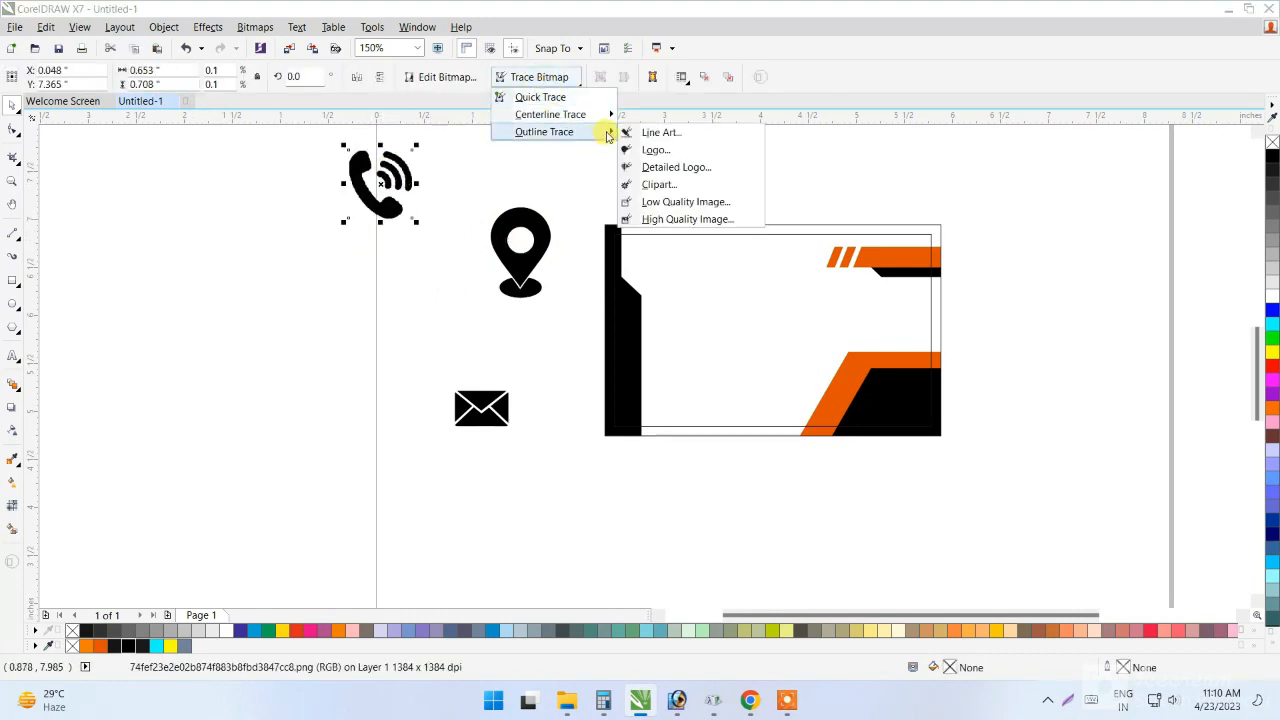
left_click(657, 150)
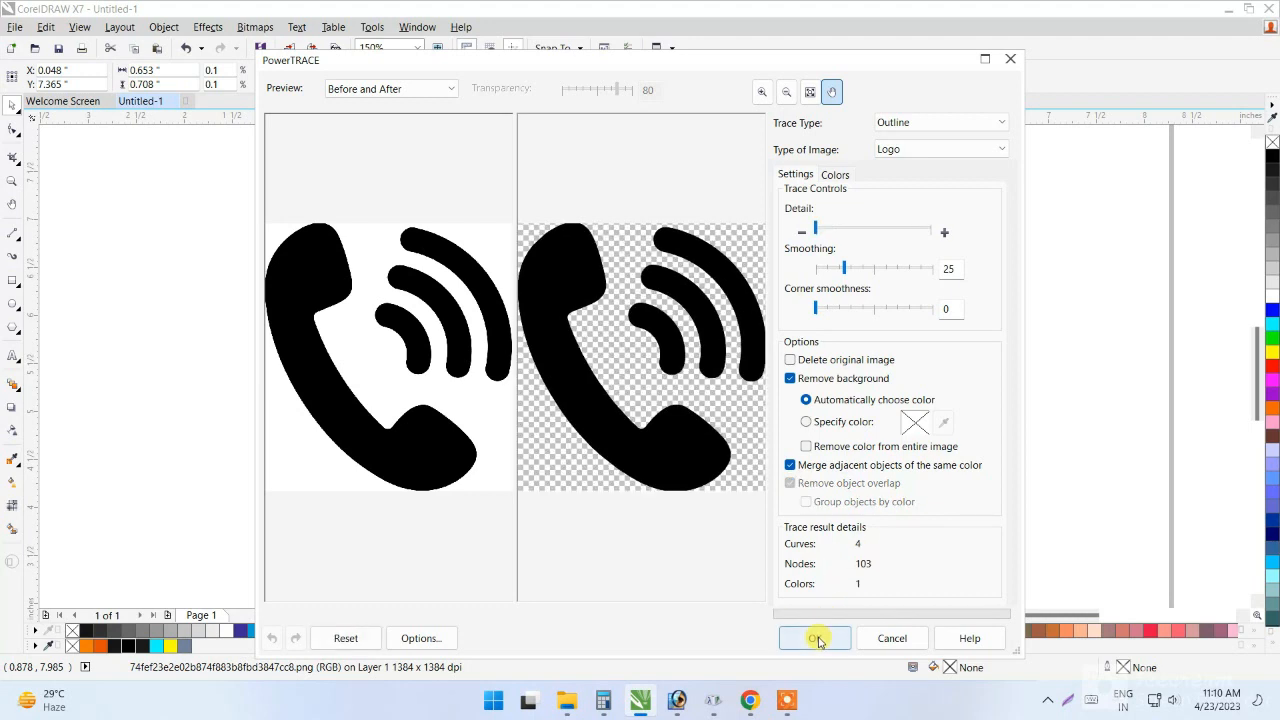
left_click(820, 638)
left_click_drag(360, 200, 370, 318)
left_click(398, 208)
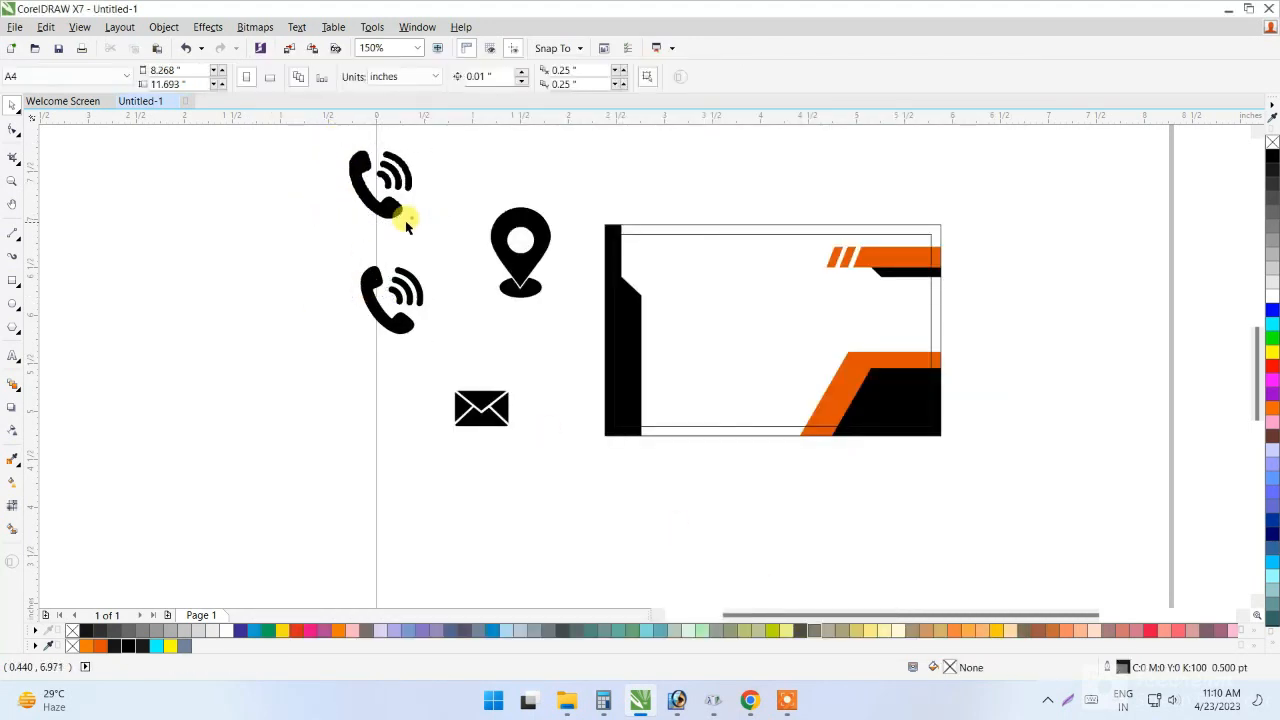
key("Delete")
Move the location pin about 0.94 in left towards the phone icon, and import the Test file at original size over the card.
left_click_drag(513, 229, 423, 224)
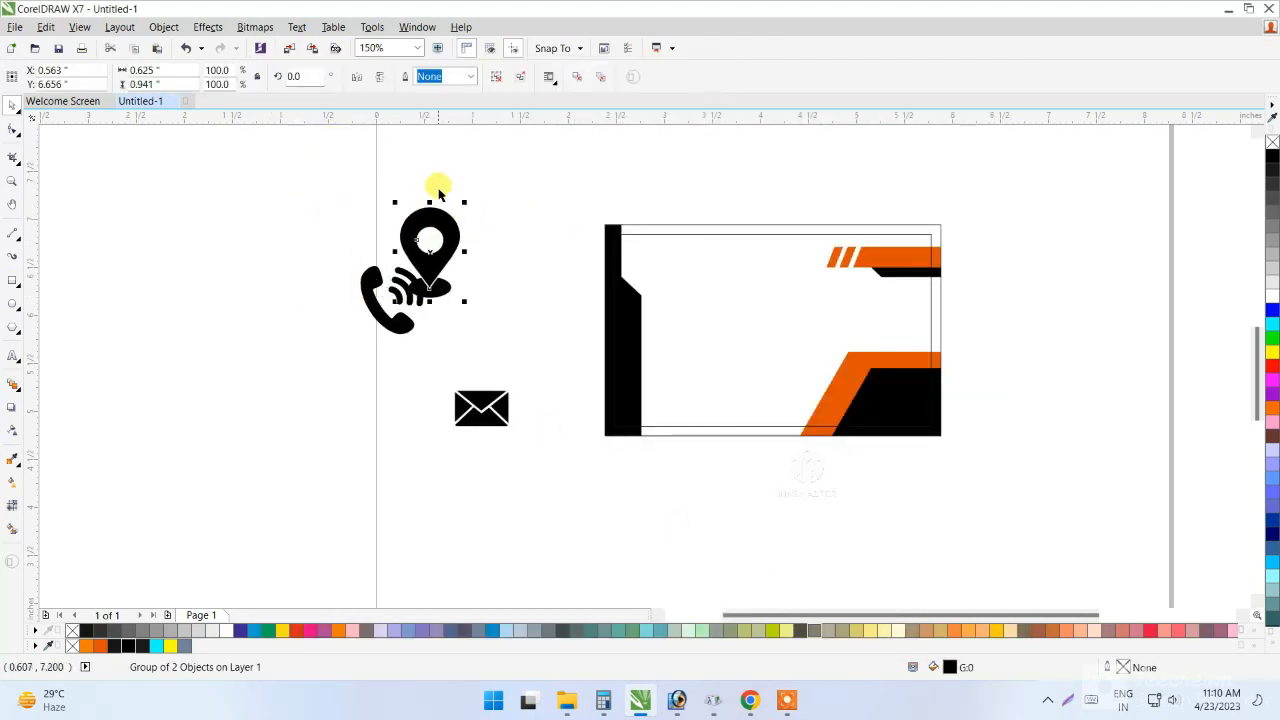
right_click(458, 175)
left_click(502, 245)
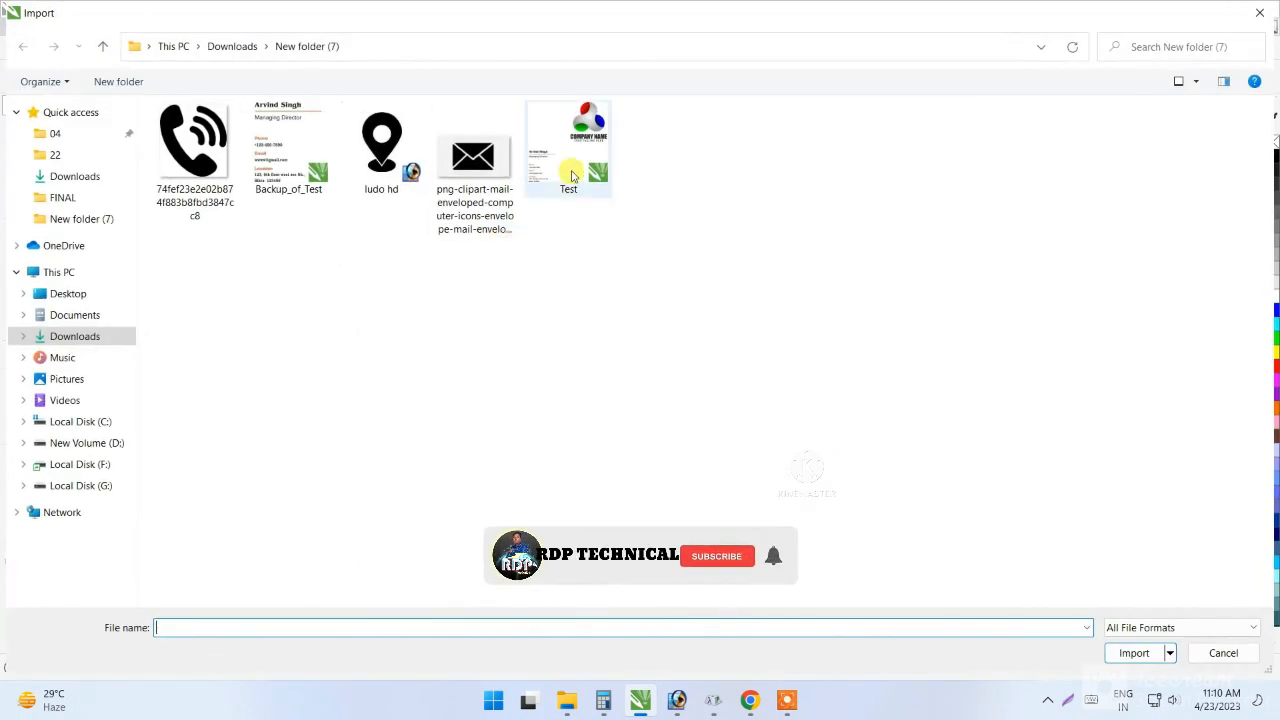
double_click(571, 150)
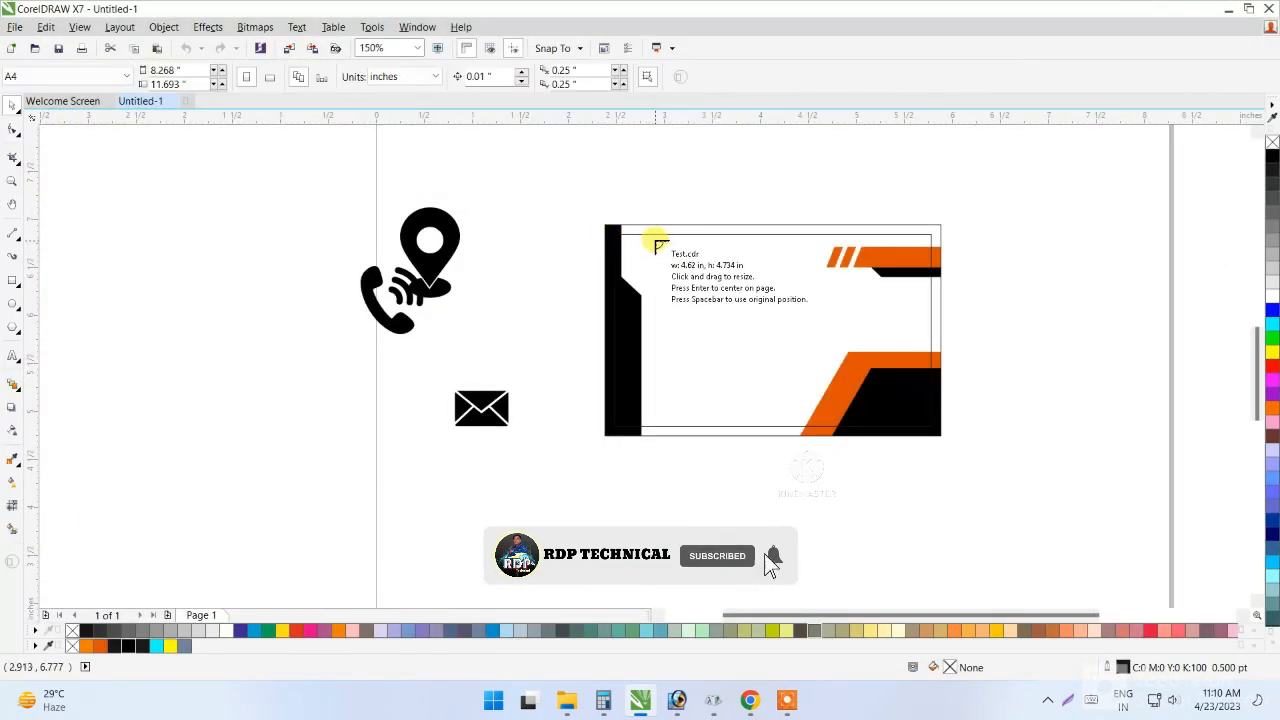
left_click(650, 243)
Try to scale the imported Test graphics down to about half size.
scroll(570, 205, "down", 1)
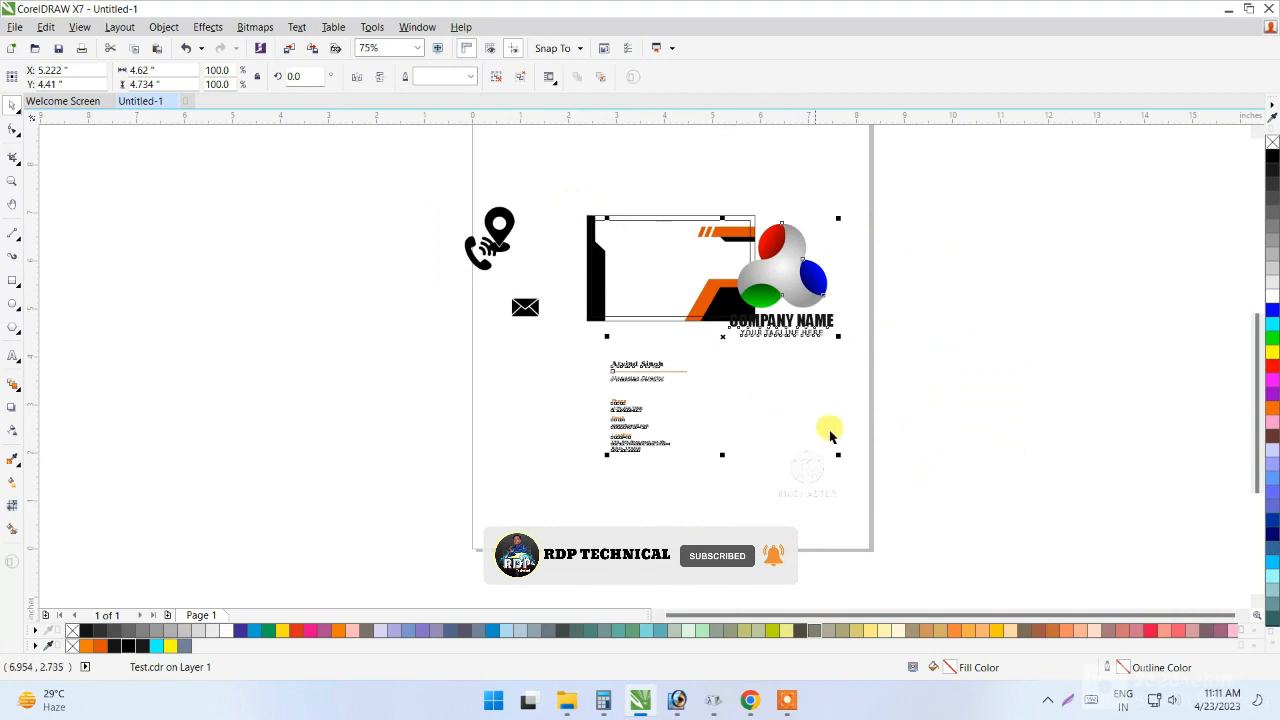
left_click_drag(841, 462, 725, 338)
scroll(695, 211, "up", 1)
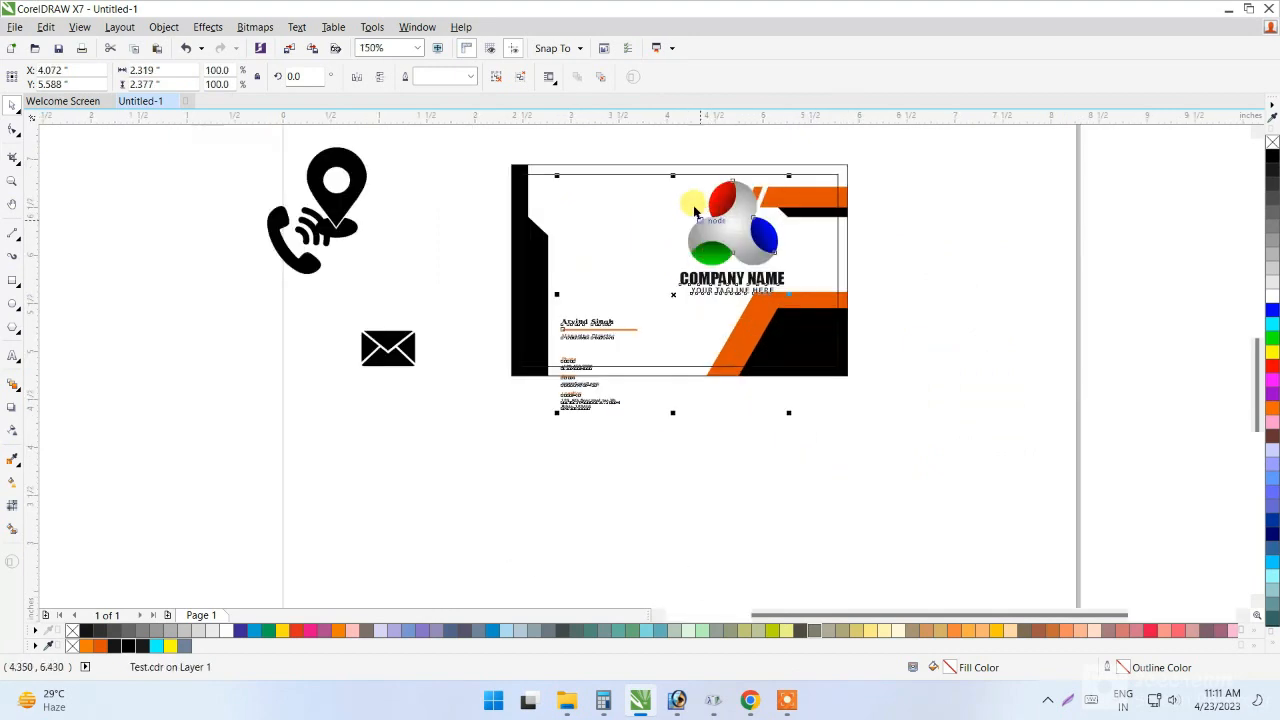
key("ctrl+z")
Move the Test graphics clear of the card, ungroup them and place the company logo to the right of the page.
scroll(675, 263, "down", 1)
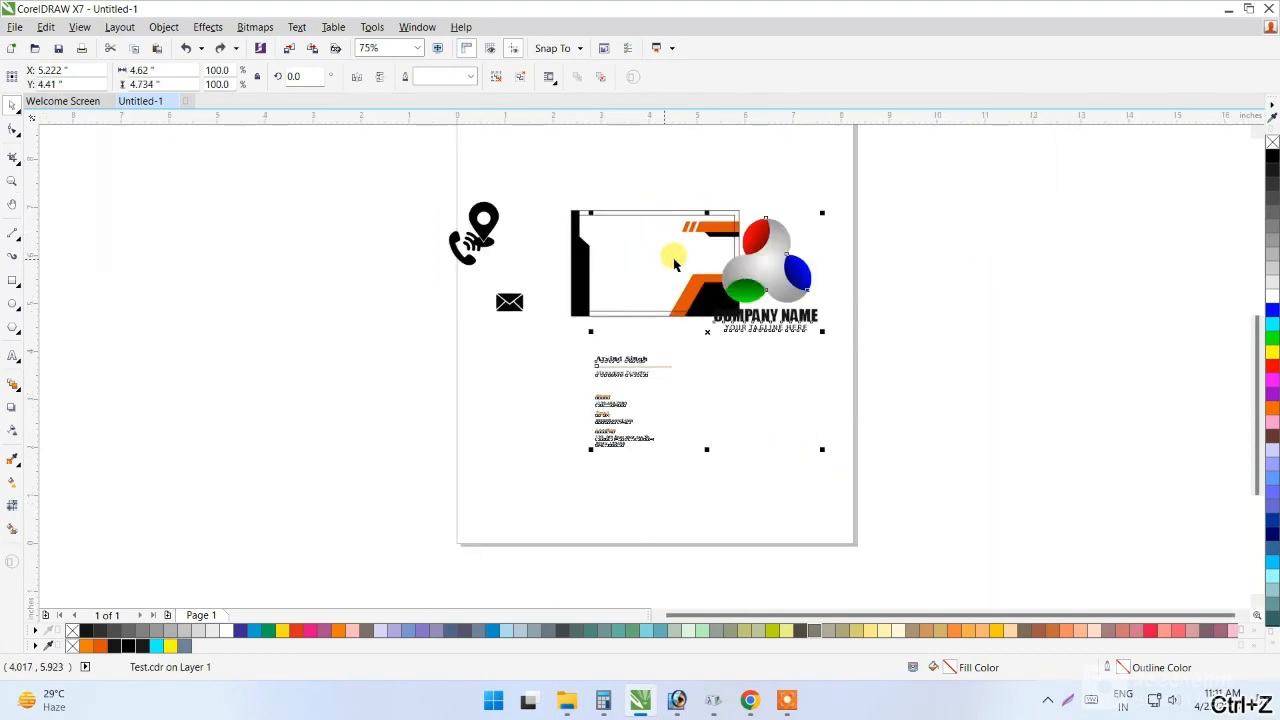
left_click_drag(759, 262, 818, 328)
left_click(497, 77)
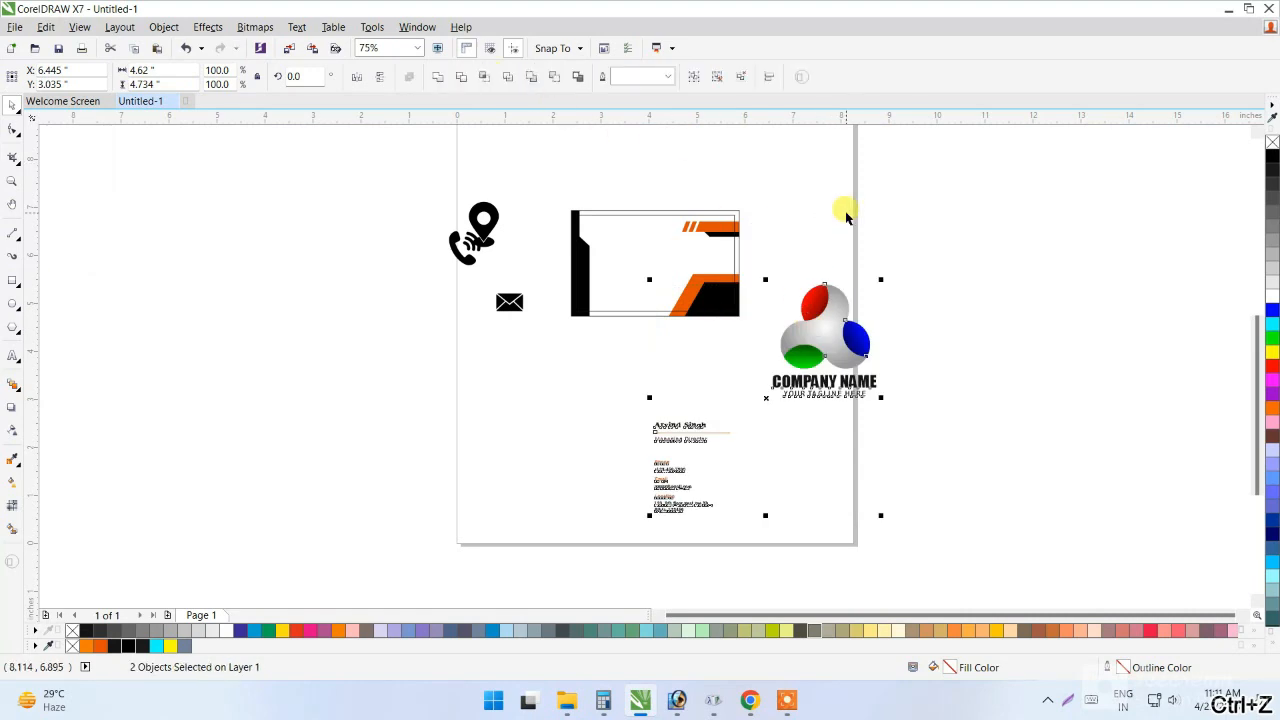
left_click_drag(990, 237, 764, 446)
key("ctrl+g")
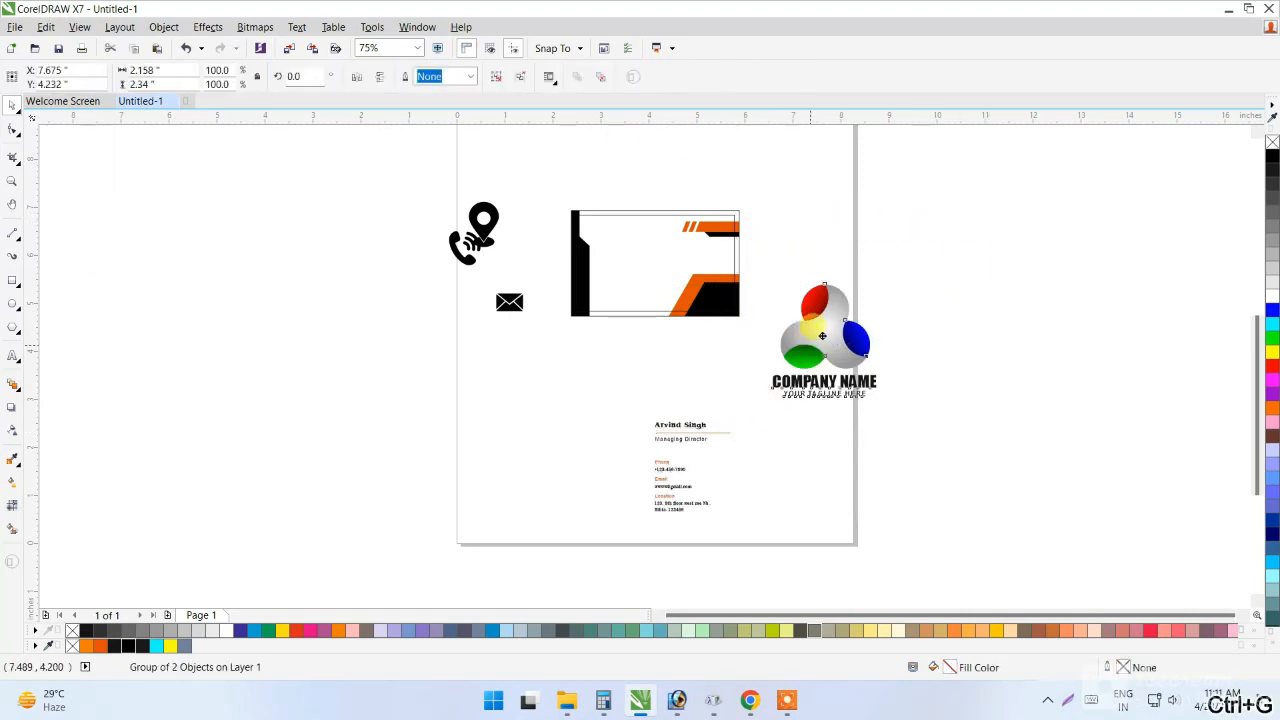
Move the name and contact text group onto the card beside the black side bar, centred at about X 3.636 in, Y 5.826 in.
left_click(712, 488)
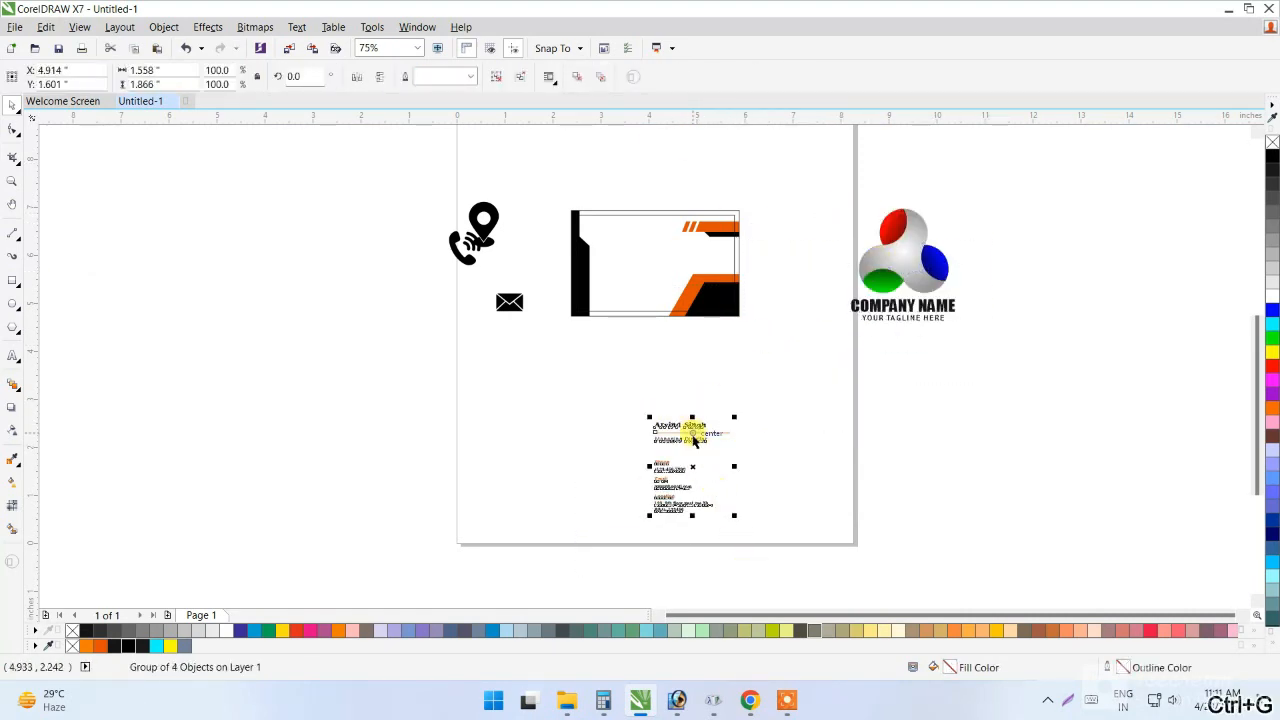
left_click_drag(690, 432, 612, 241)
scroll(612, 241, "up", 5)
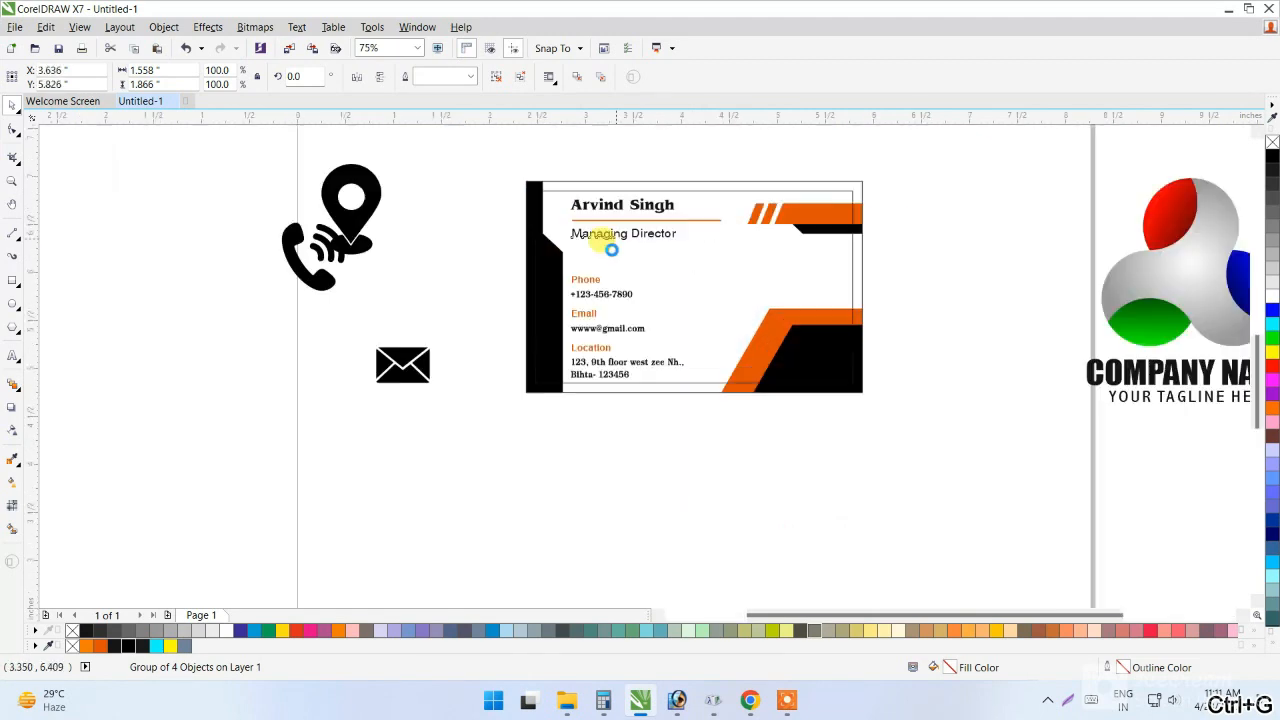
Fine-tune the text group's position so it sits close to the side bar and inside the card's inner rectangle.
left_click_drag(566, 330, 562, 322)
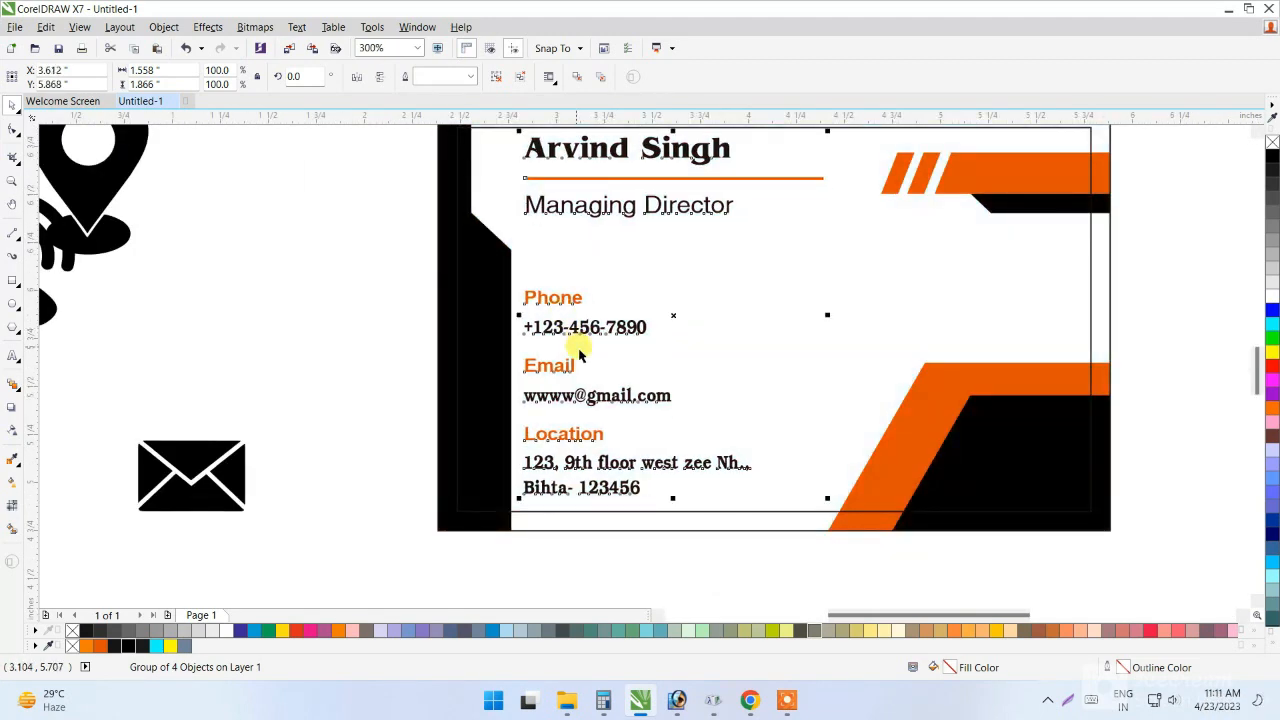
left_click_drag(560, 155, 568, 156)
key("ctrl+z")
scroll(551, 465, "up", 1)
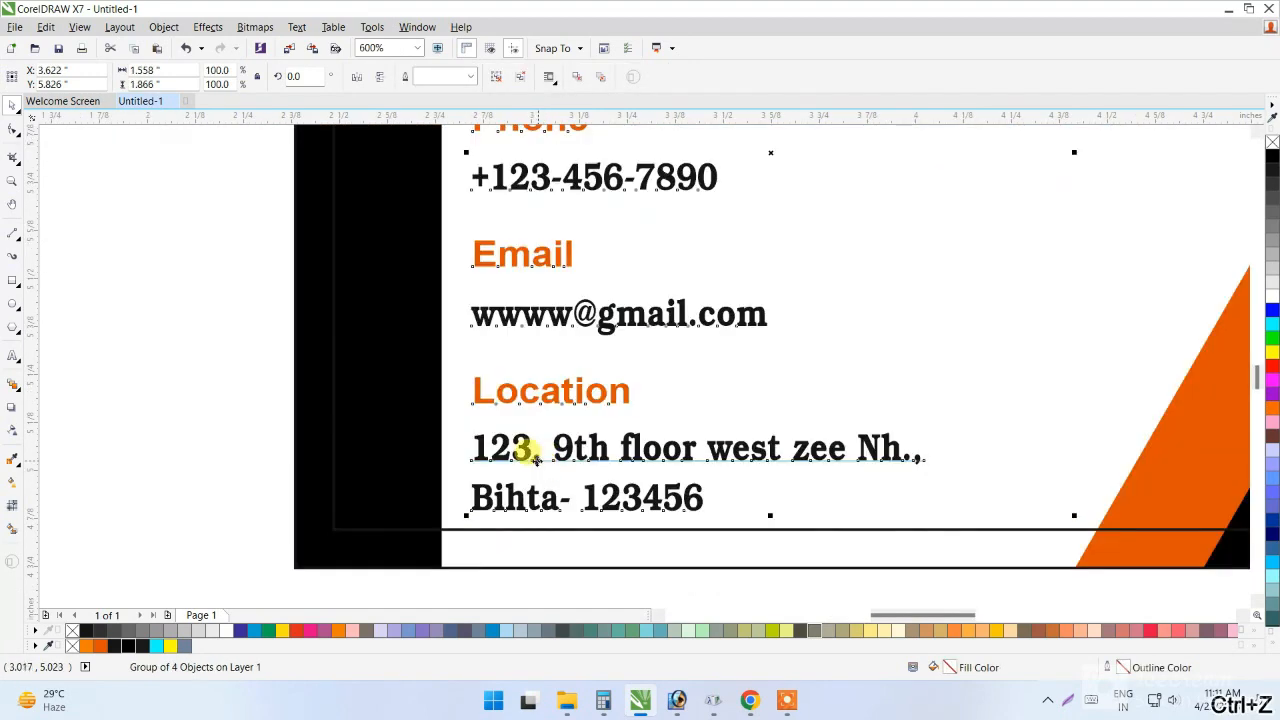
left_click_drag(536, 459, 529, 455)
scroll(560, 455, "down", 2)
left_click(640, 531)
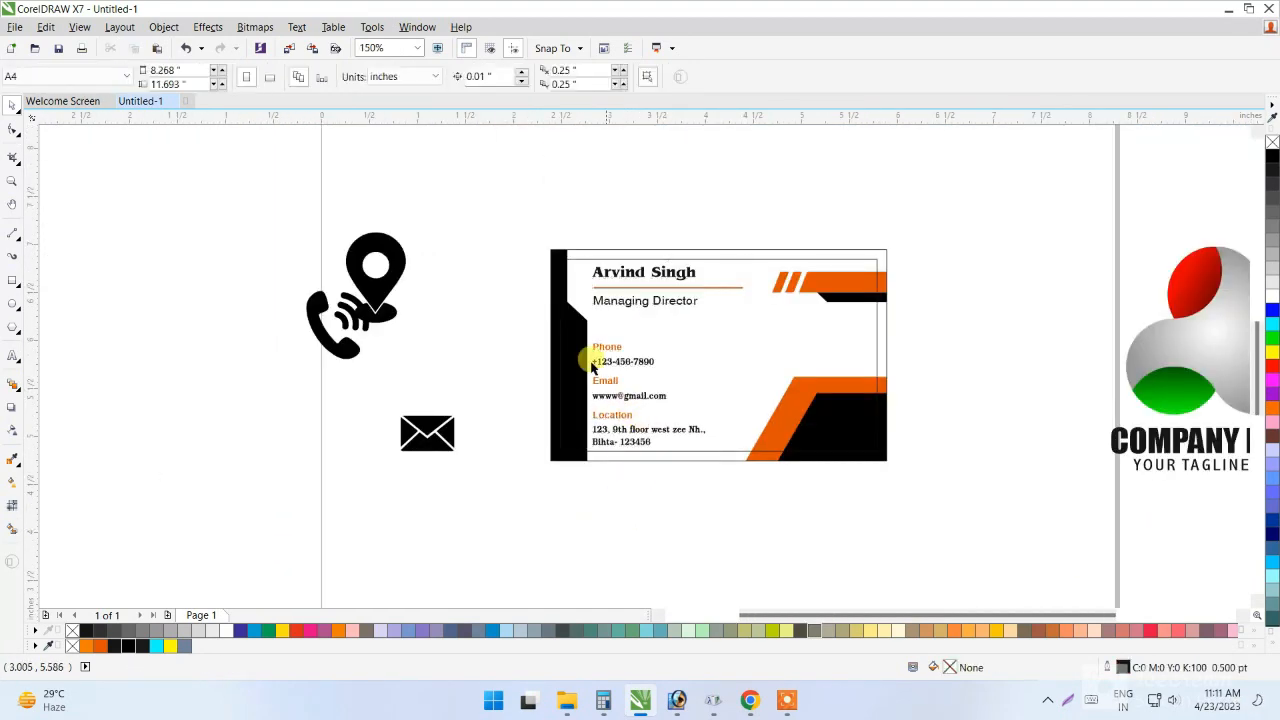
Nudge the name and contact text group slightly away from the black side bar.
scroll(561, 392, "up", 1)
left_click_drag(624, 366, 628, 367)
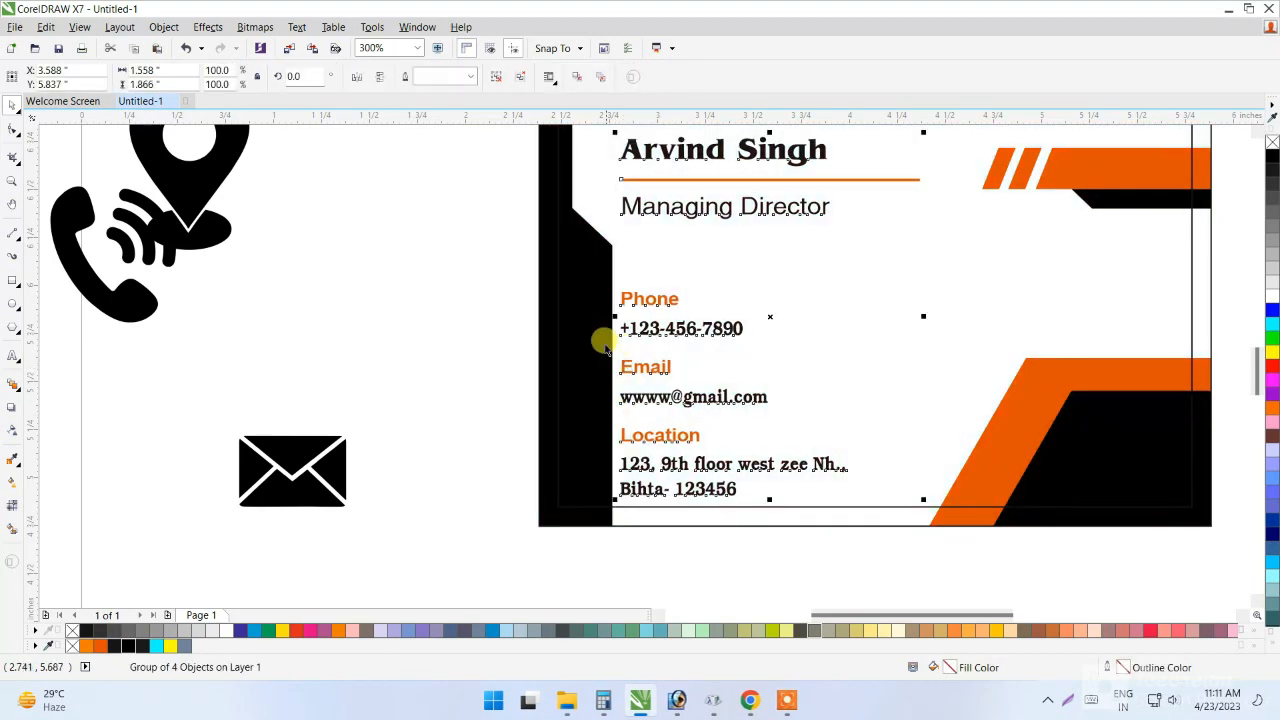
scroll(613, 341, "down", 2)
left_click(424, 256)
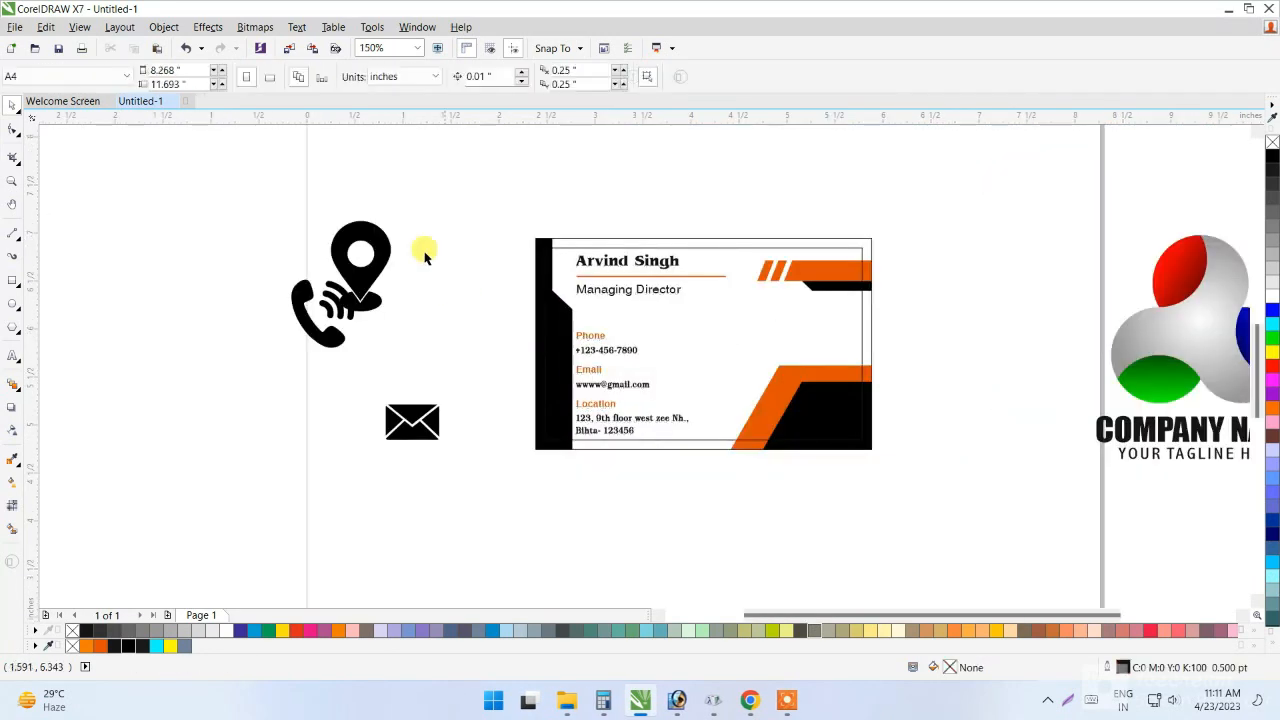
left_click(362, 240)
scroll(557, 357, "up", 2)
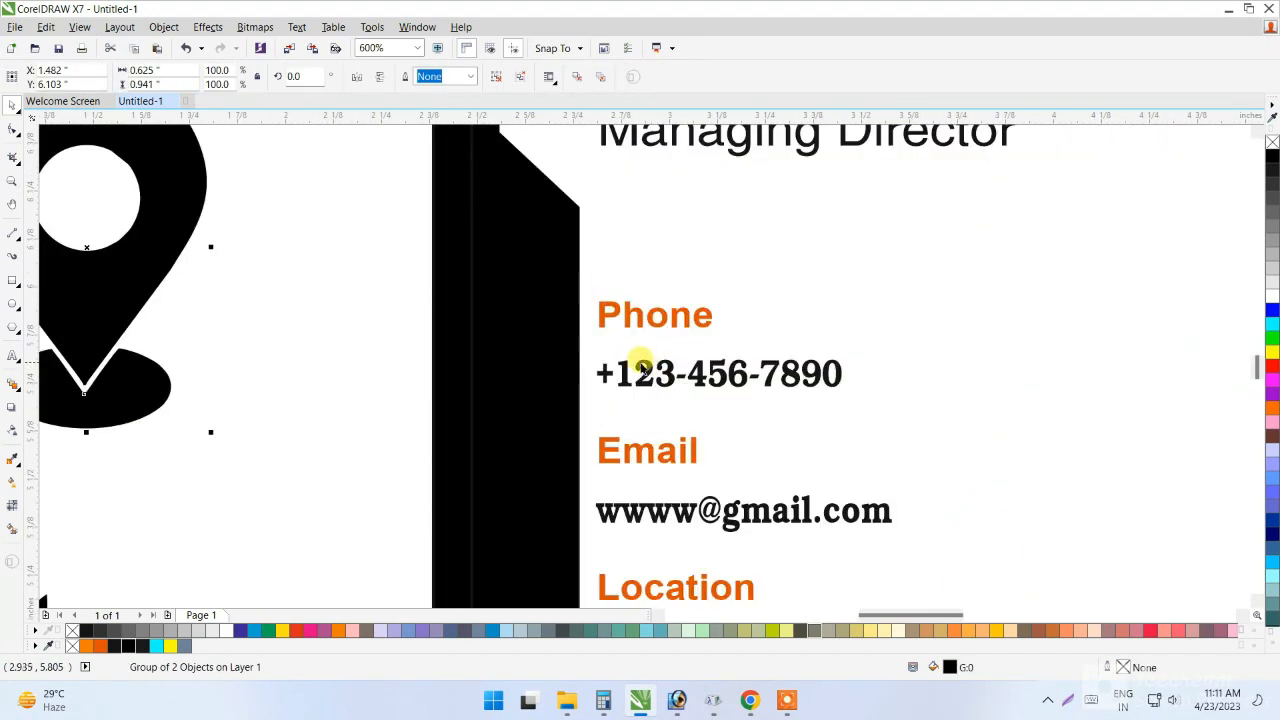
key("Right")
left_click(294, 320)
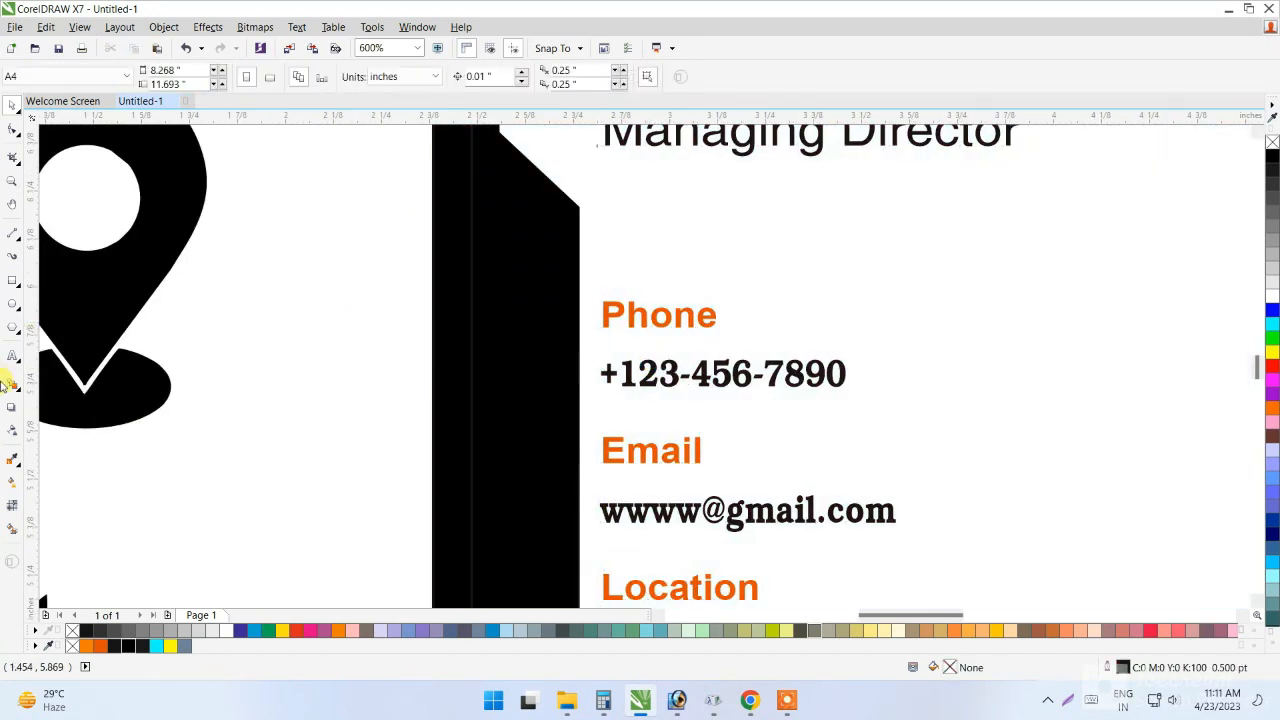
Draw a circle about 0.201 in wide with white fill and no outline in the side bar beside Phone, at about X 2.626, Y 5.856 in.
left_click(16, 303)
left_click_drag(520, 349, 563, 390)
key("ctrl+space")
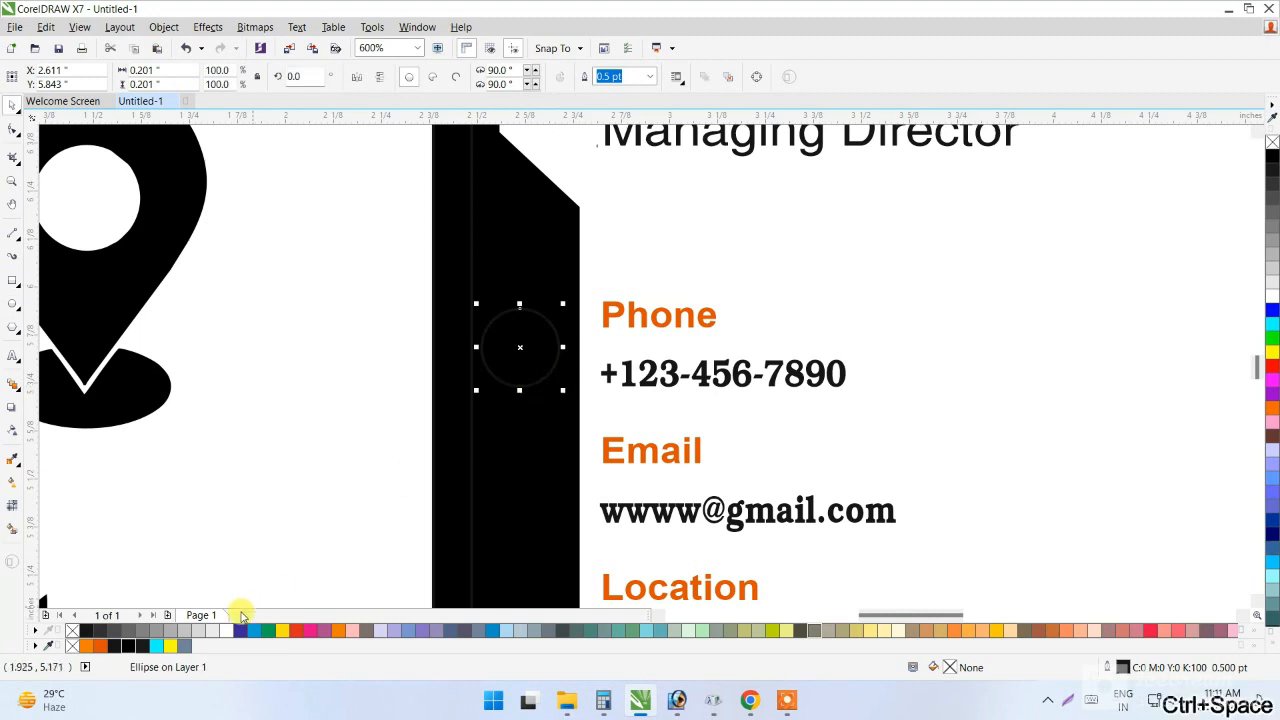
left_click(224, 634)
right_click(79, 632)
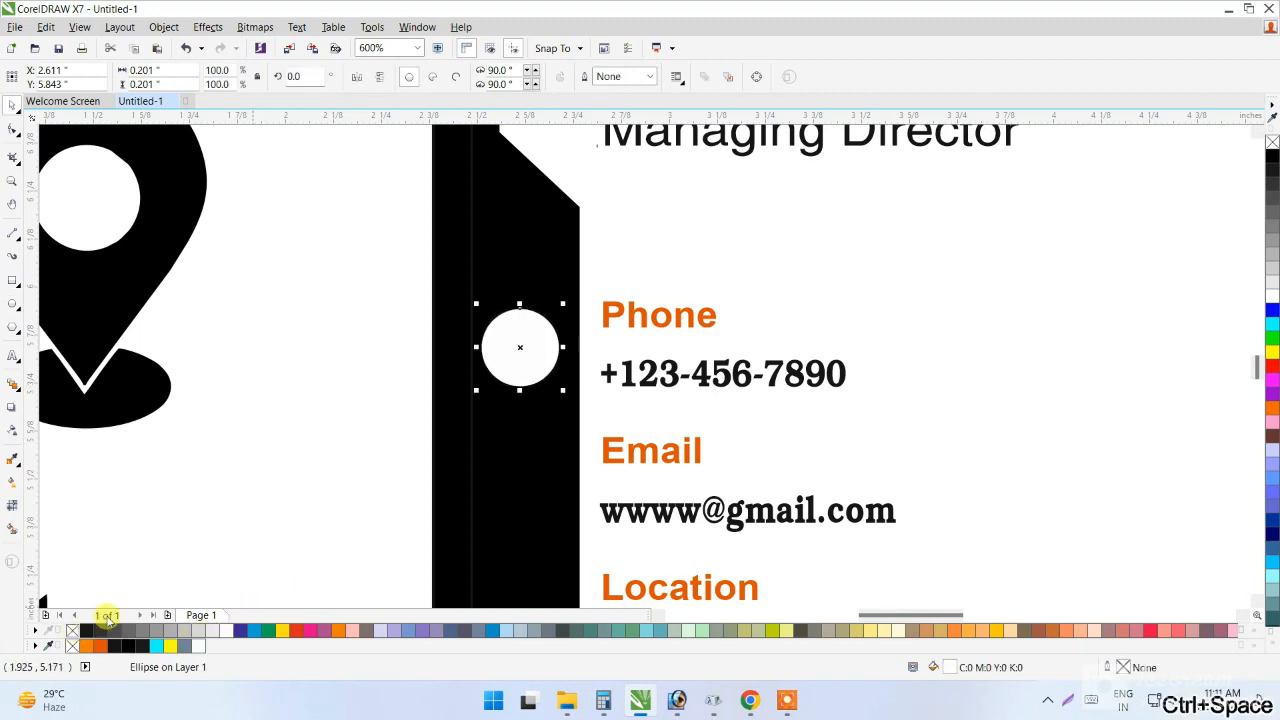
scroll(514, 320, "up", 1)
left_click_drag(514, 320, 560, 305)
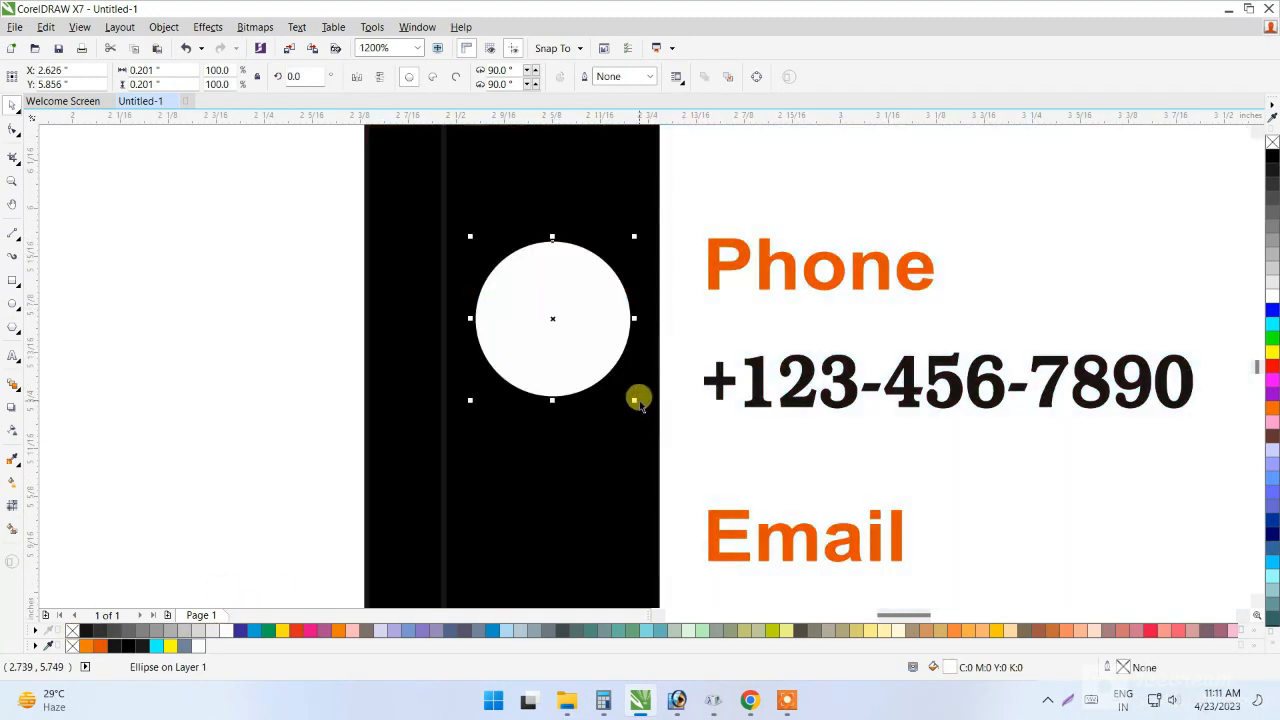
Scale the location pin icon to about 0.228 × 0.343 in and the phone icon to about 0.151 × 0.163 in.
scroll(620, 320, "down", 2)
left_click(418, 232)
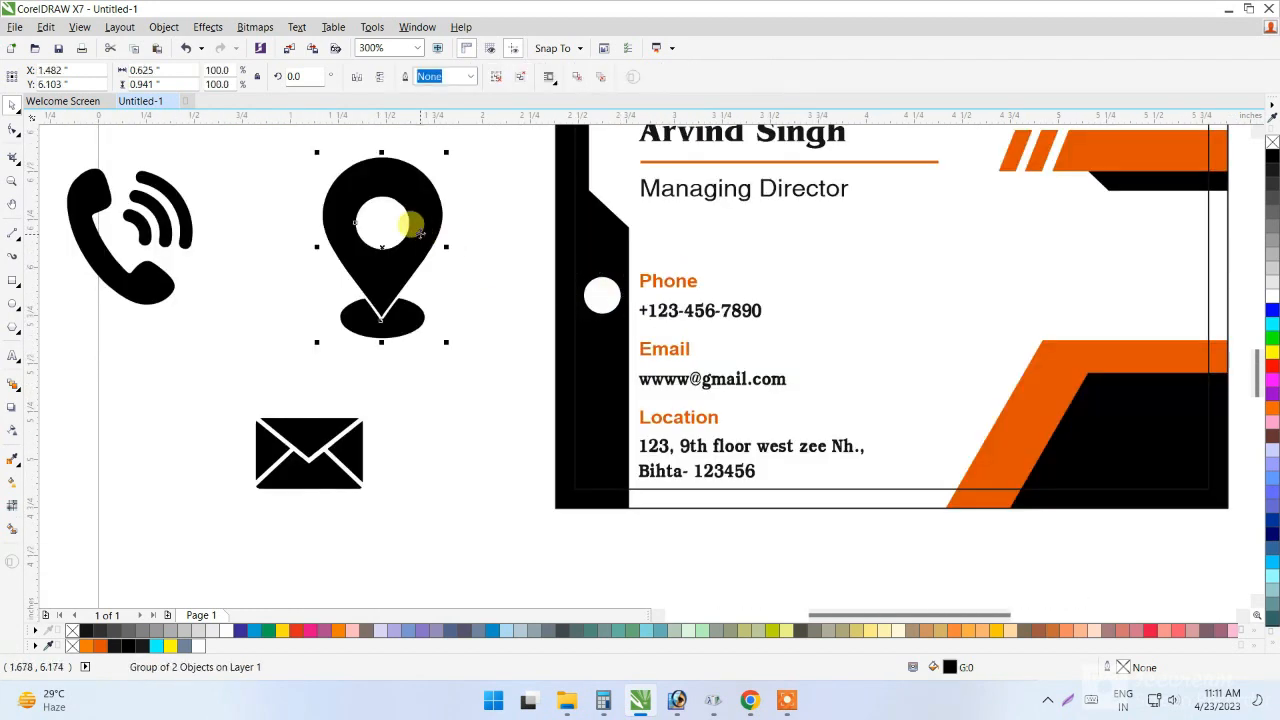
left_click_drag(447, 152, 405, 212)
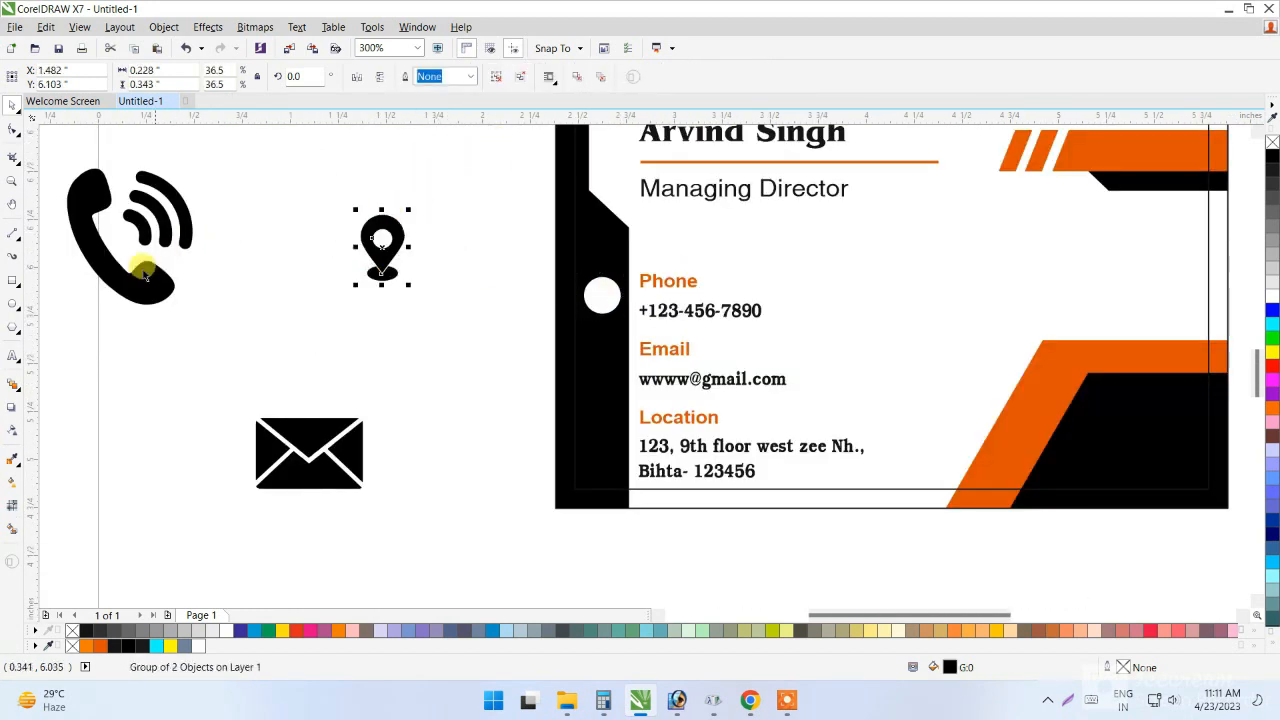
left_click_drag(143, 267, 319, 304)
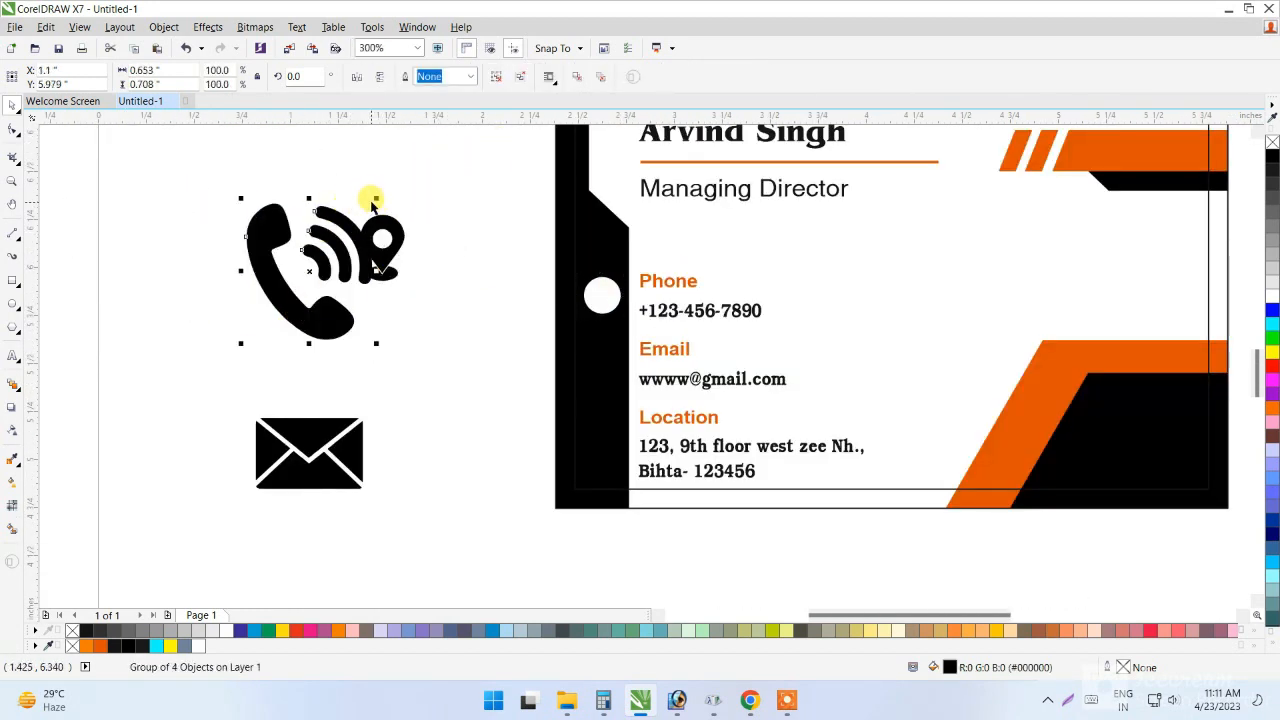
left_click_drag(377, 199, 330, 249)
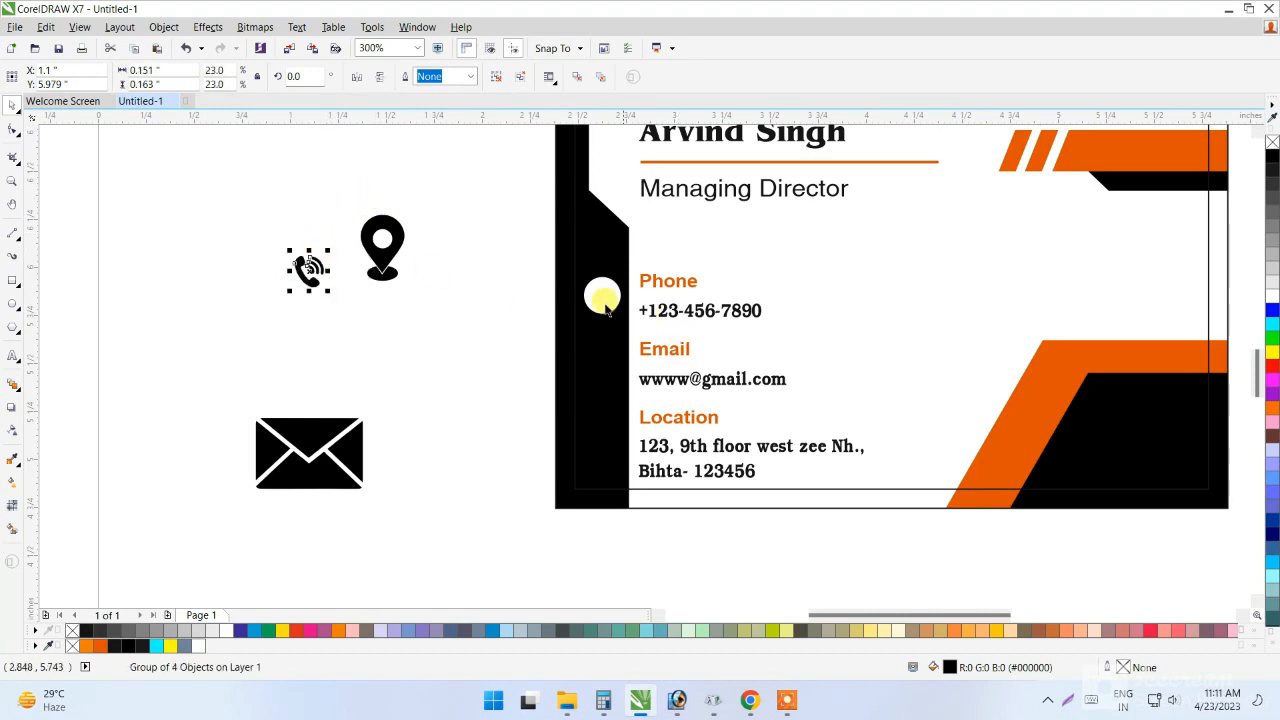
Centre the phone icon in front of the white circle, sizing the circle to about 0.191 in and the icon to about 0.108 × 0.117 in.
left_click(604, 302, "shift")
key("c")
key("e")
left_click(571, 280)
scroll(571, 280, "up", 1)
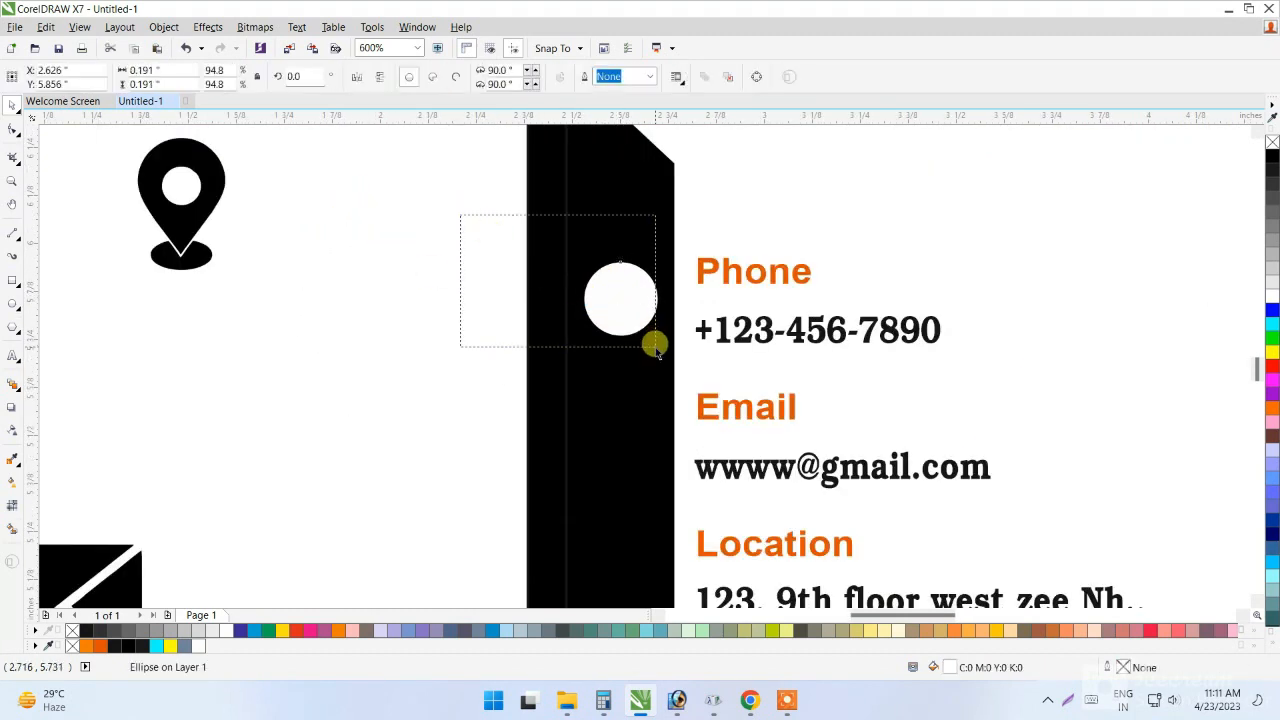
left_click_drag(655, 345, 624, 293)
key("ctrl+Home")
scroll(654, 352, "up", 1)
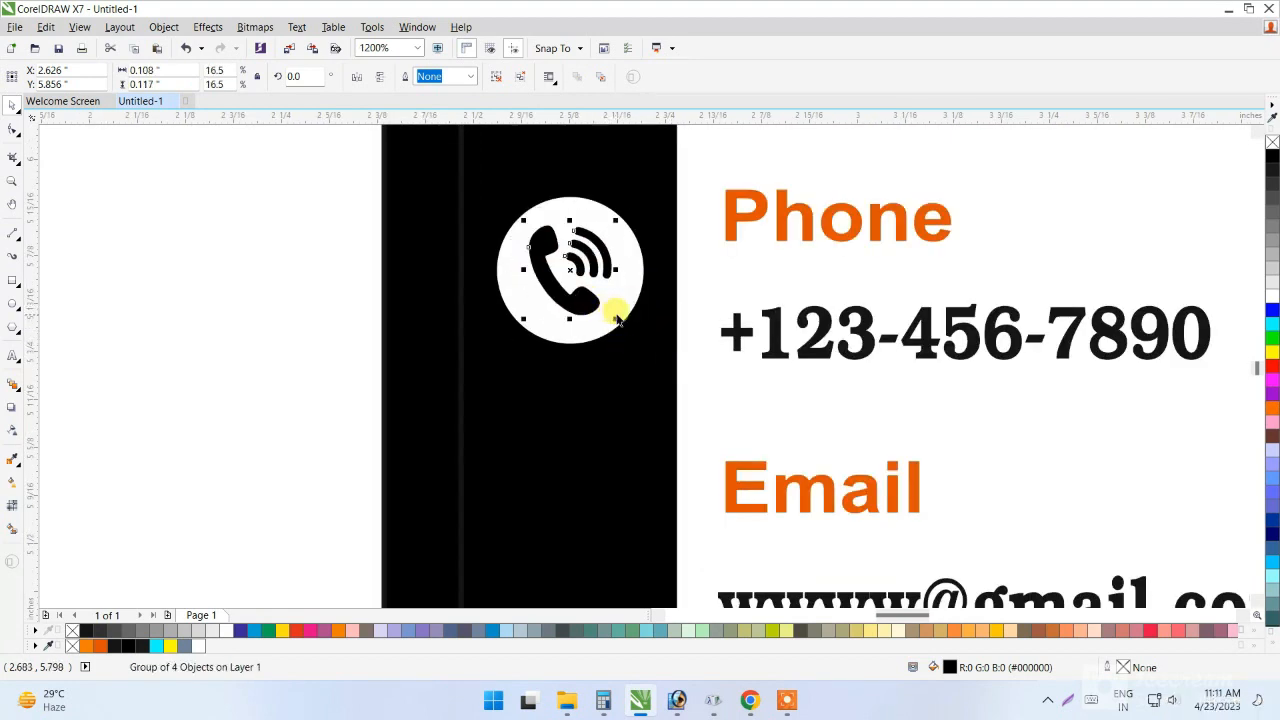
Group the phone icon with its white circle.
left_click(621, 296, "shift")
key("ctrl+g")
scroll(563, 229, "up", 1)
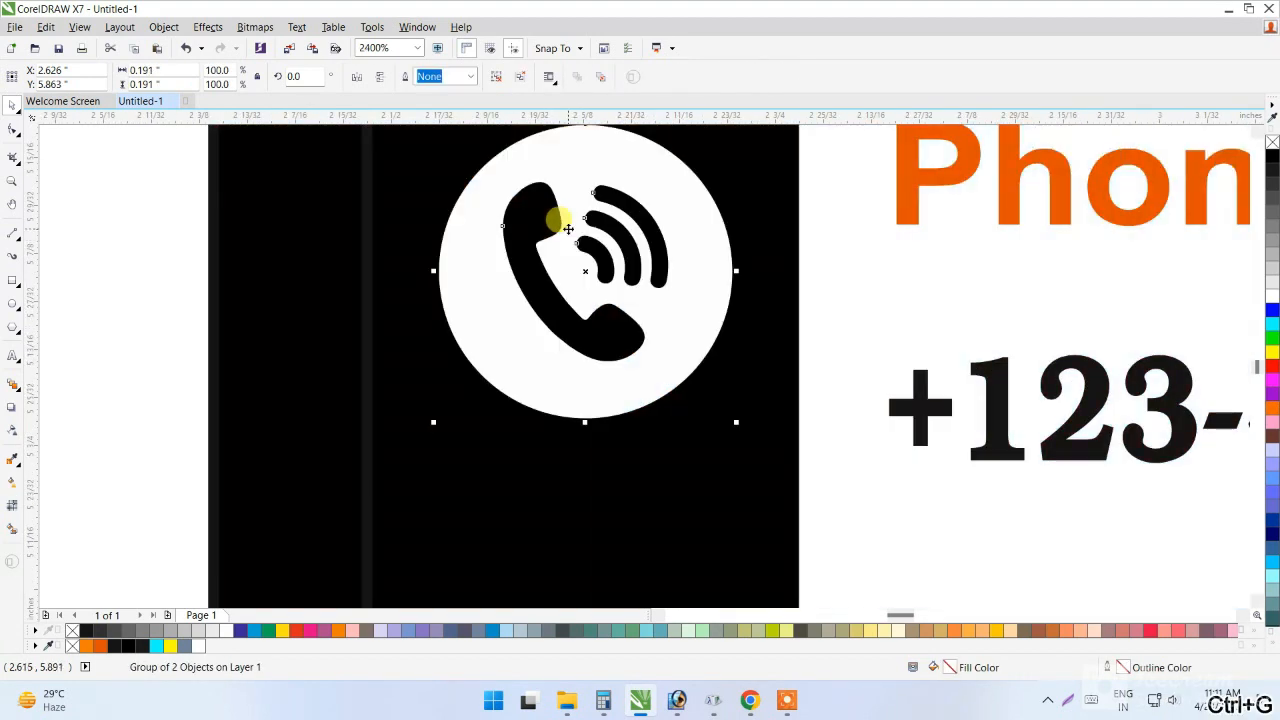
scroll(566, 225, "down", 1)
scroll(568, 229, "down", 1)
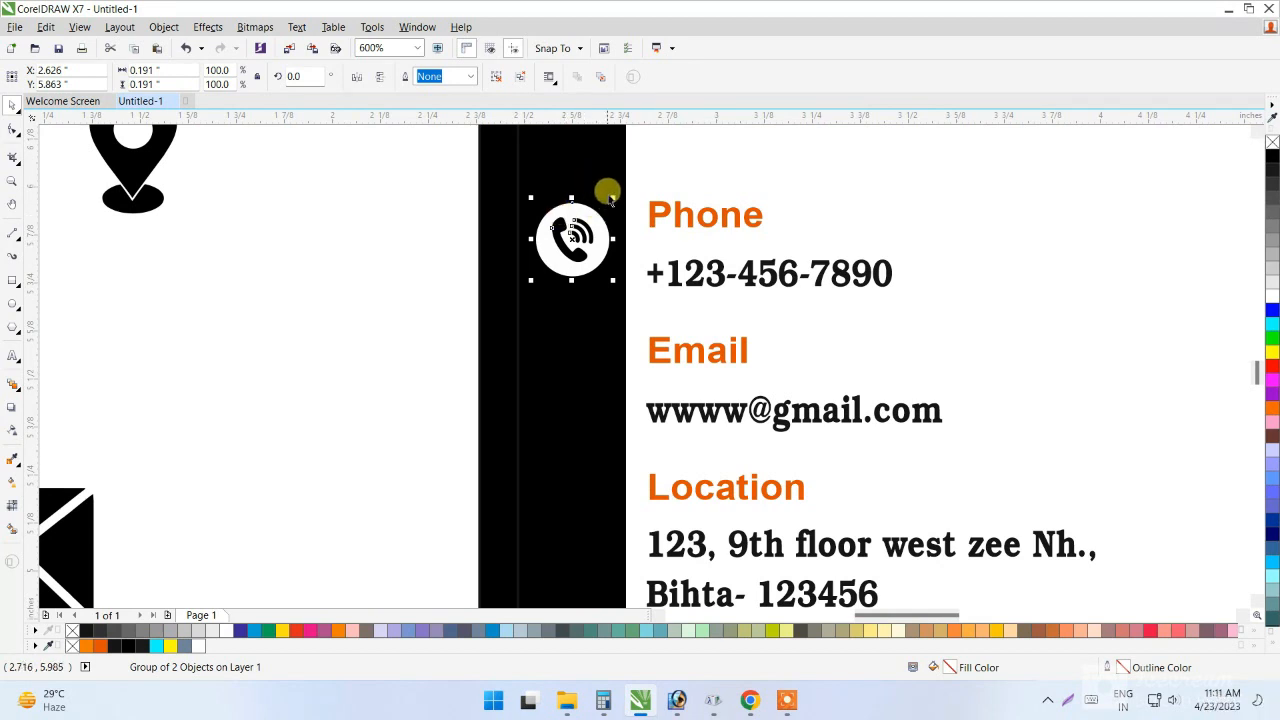
scroll(605, 204, "up", 1)
key("ctrl+u")
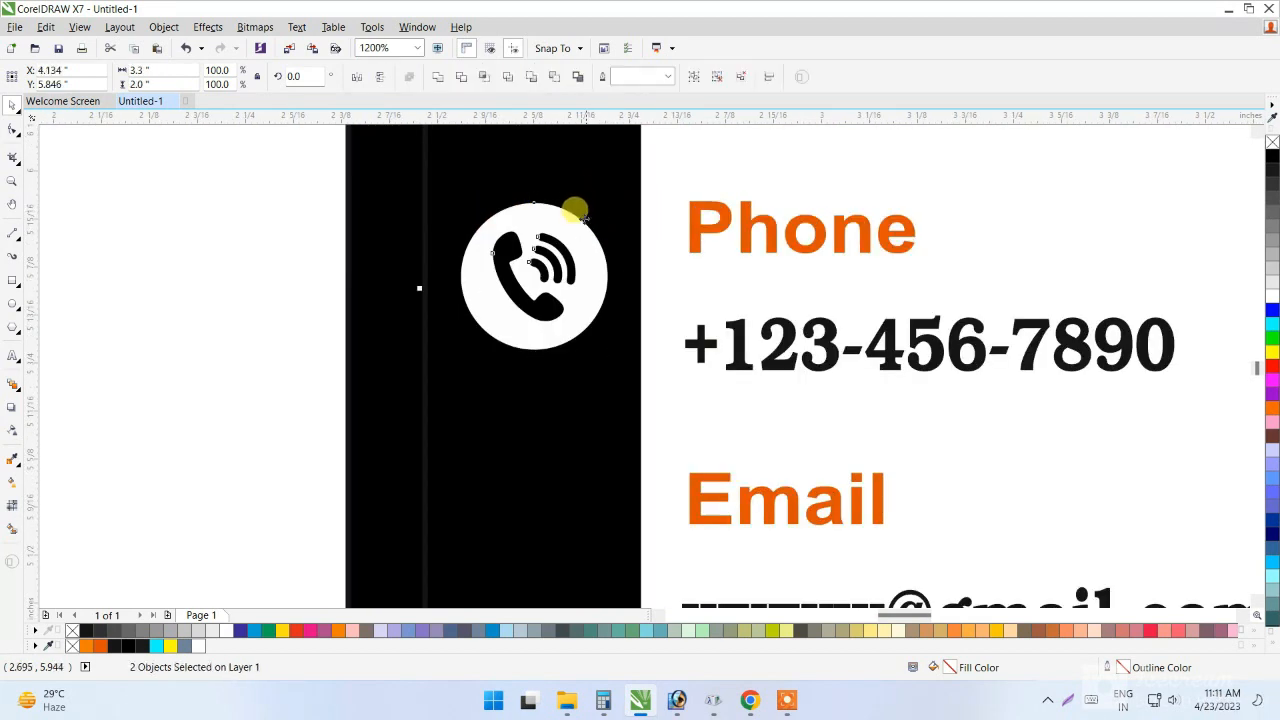
scroll(568, 236, "up", 1)
scroll(411, 236, "down", 1)
left_click(294, 217)
left_click(166, 220)
Scale the phone badge to about 0.165 in and copy it straight down beside Email and Location, at about Y 5.499 and 5.135 in.
left_click(453, 239)
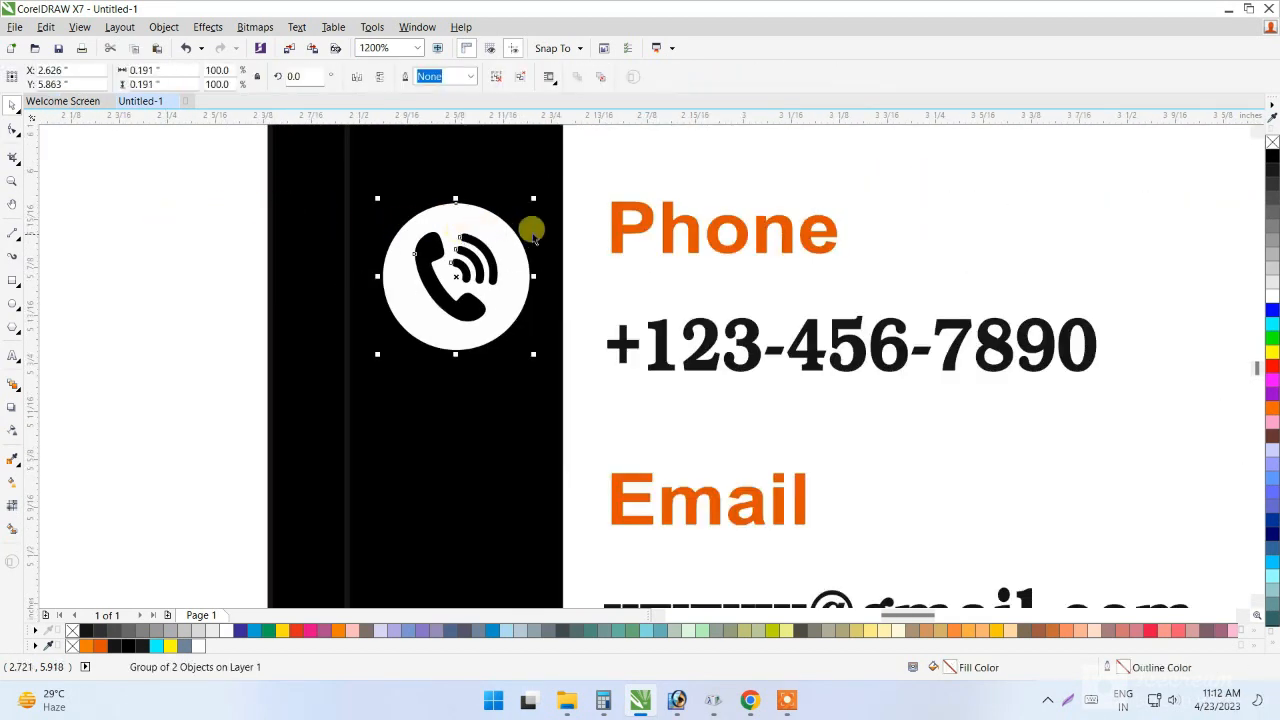
left_click_drag(538, 205, 480, 370)
scroll(506, 203, "down", 1)
right_click(480, 370)
scroll(560, 222, "down", 1)
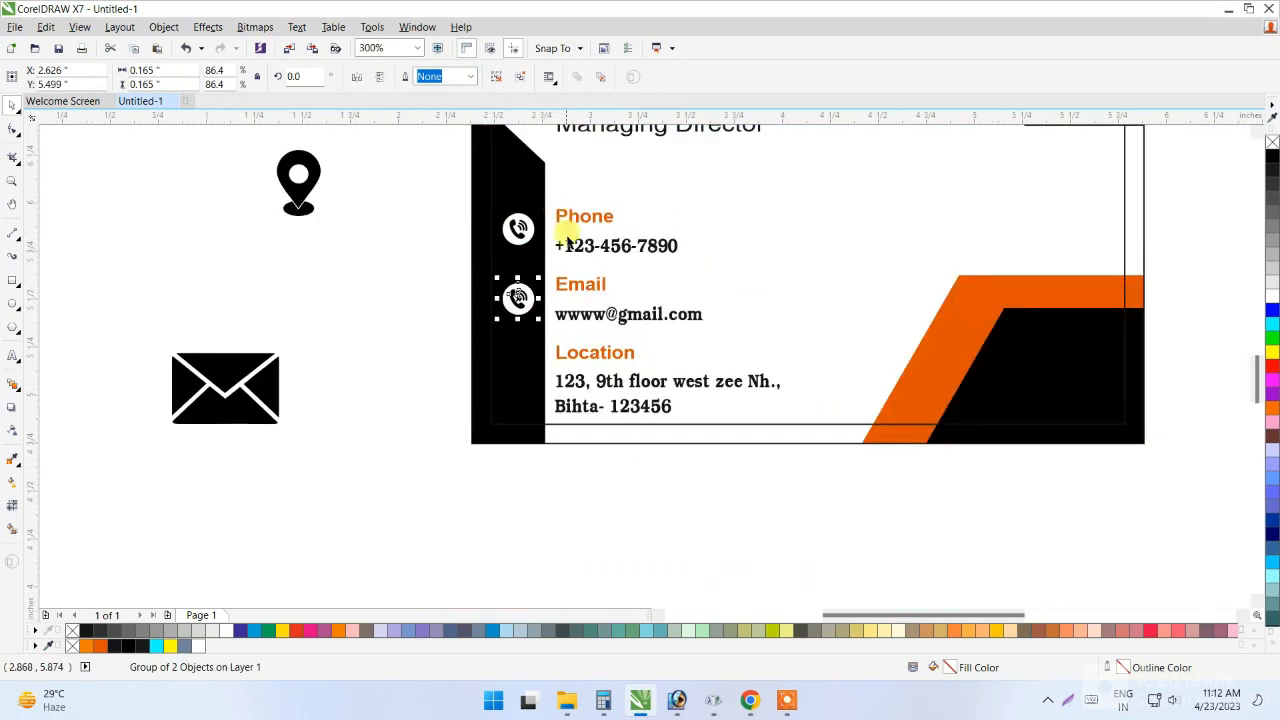
key("ctrl+d")
scroll(518, 368, "up", 1)
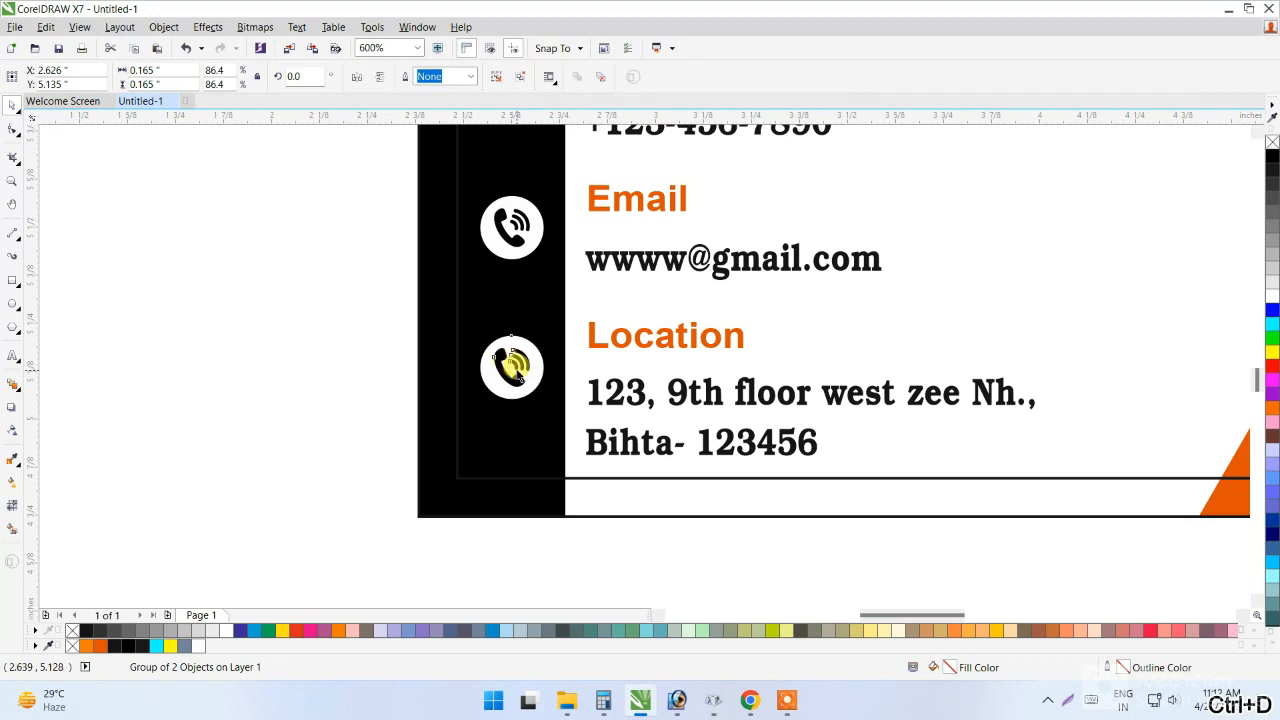
Delete the phone icons from the two copied badges beside Email and Location, keeping their white circles.
scroll(516, 348, "down", 1)
scroll(456, 369, "up", 1)
left_click(562, 351, "ctrl")
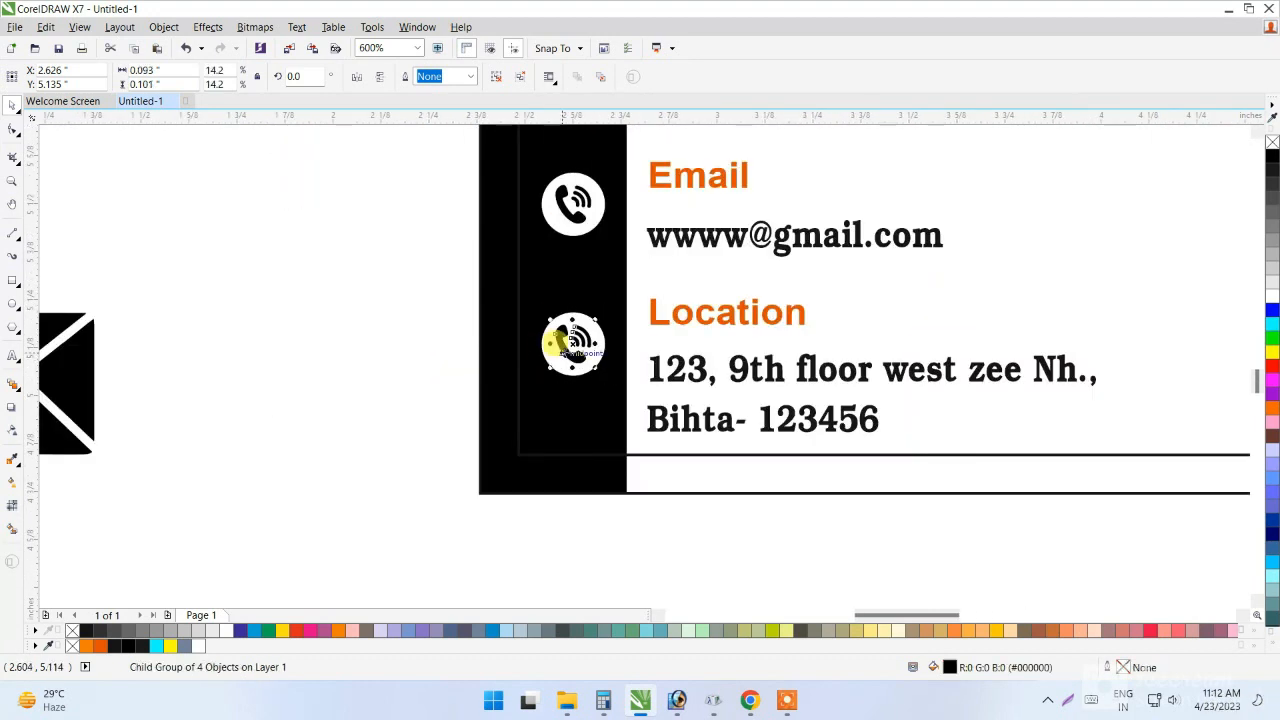
key("Delete")
left_click(570, 205, "ctrl")
key("Delete")
Bring the envelope icon to the front and place it just outside the side bar, at about X 2.025, Y 5.251 in.
scroll(567, 327, "down", 1)
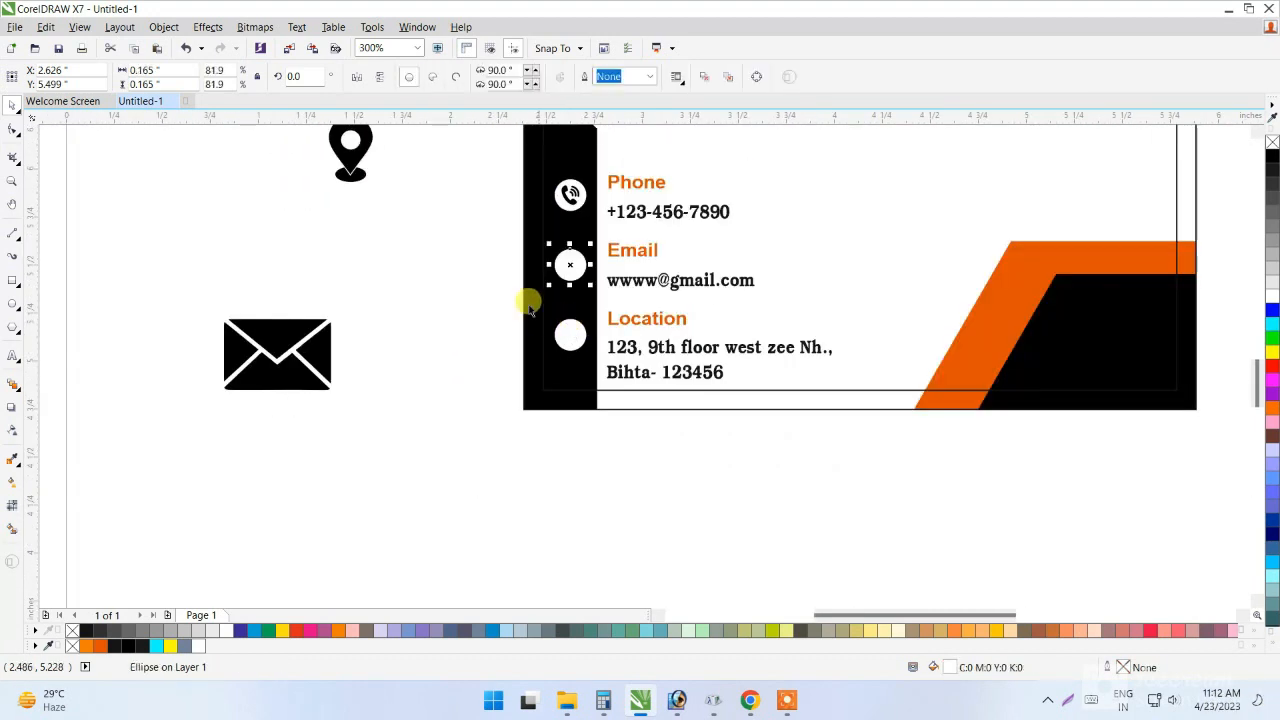
left_click(348, 150)
left_click_drag(277, 343, 541, 284)
scroll(593, 238, "up", 1)
key("ctrl+Home")
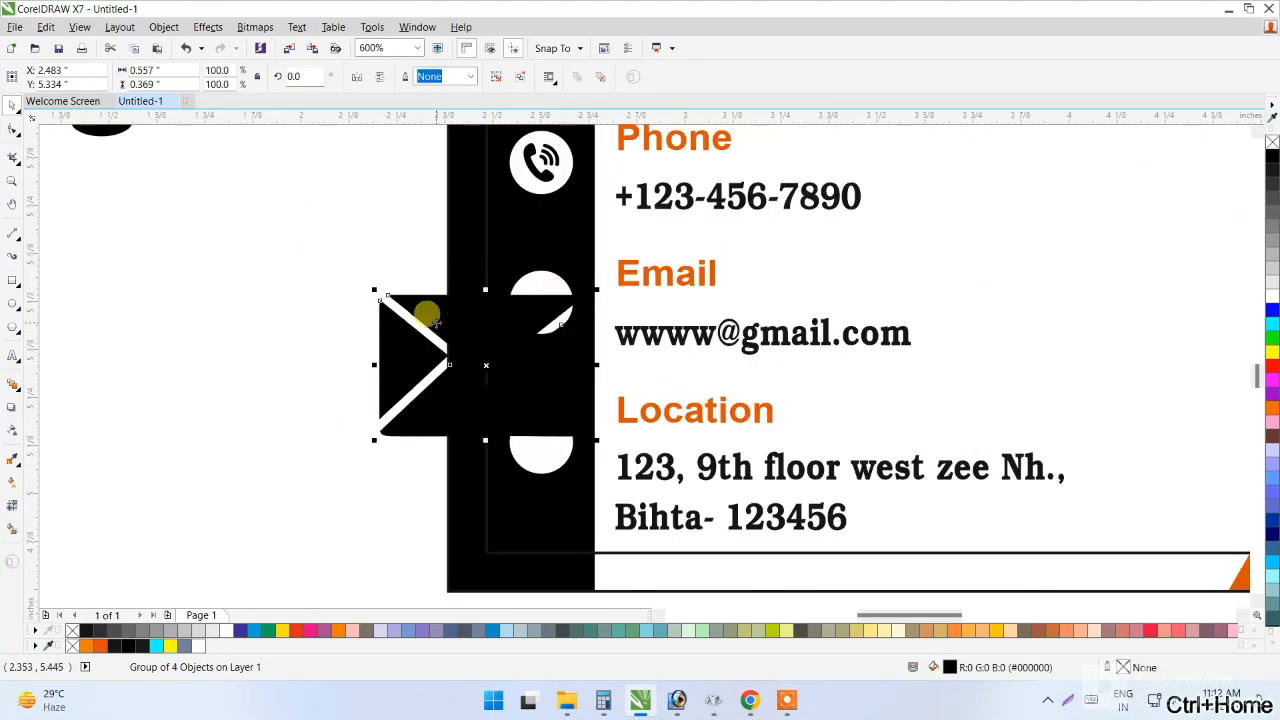
left_click_drag(447, 304, 271, 335)
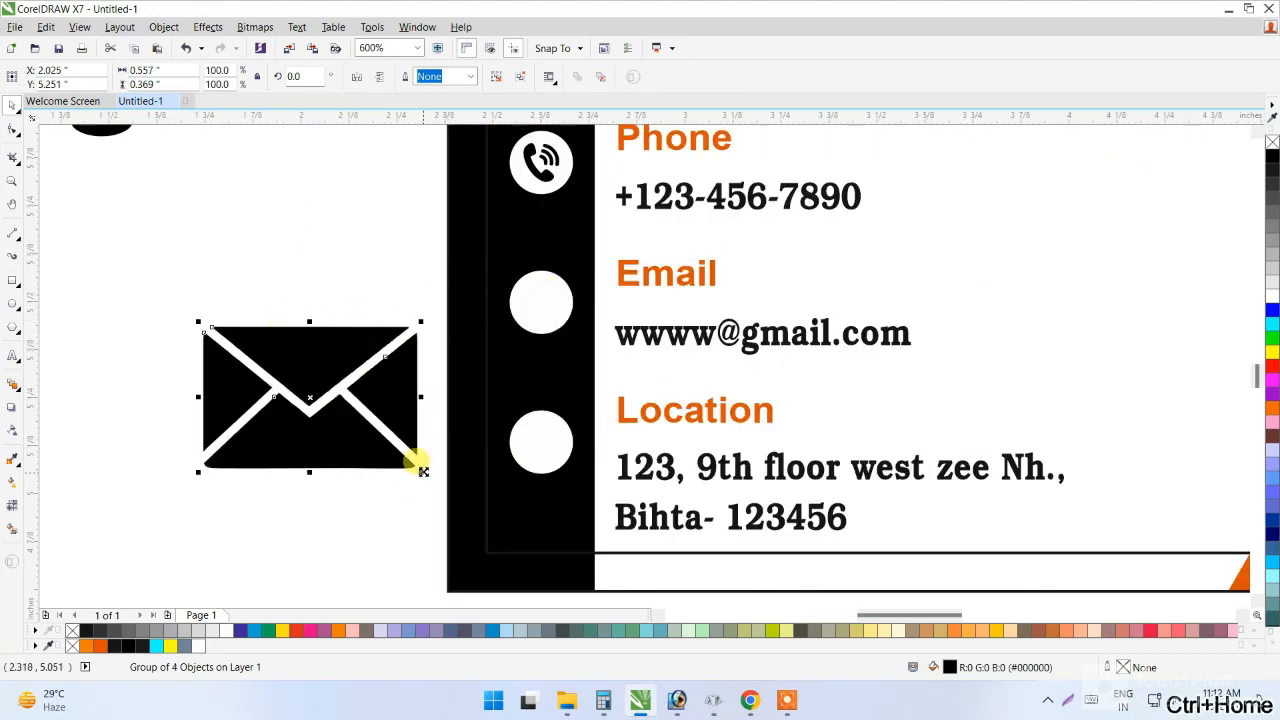
Resize the envelope icon to fit the white circle beside Email, centre it there and group the two.
left_click_drag(423, 471, 325, 474)
left_click(520, 303, "shift")
key("c")
key("e")
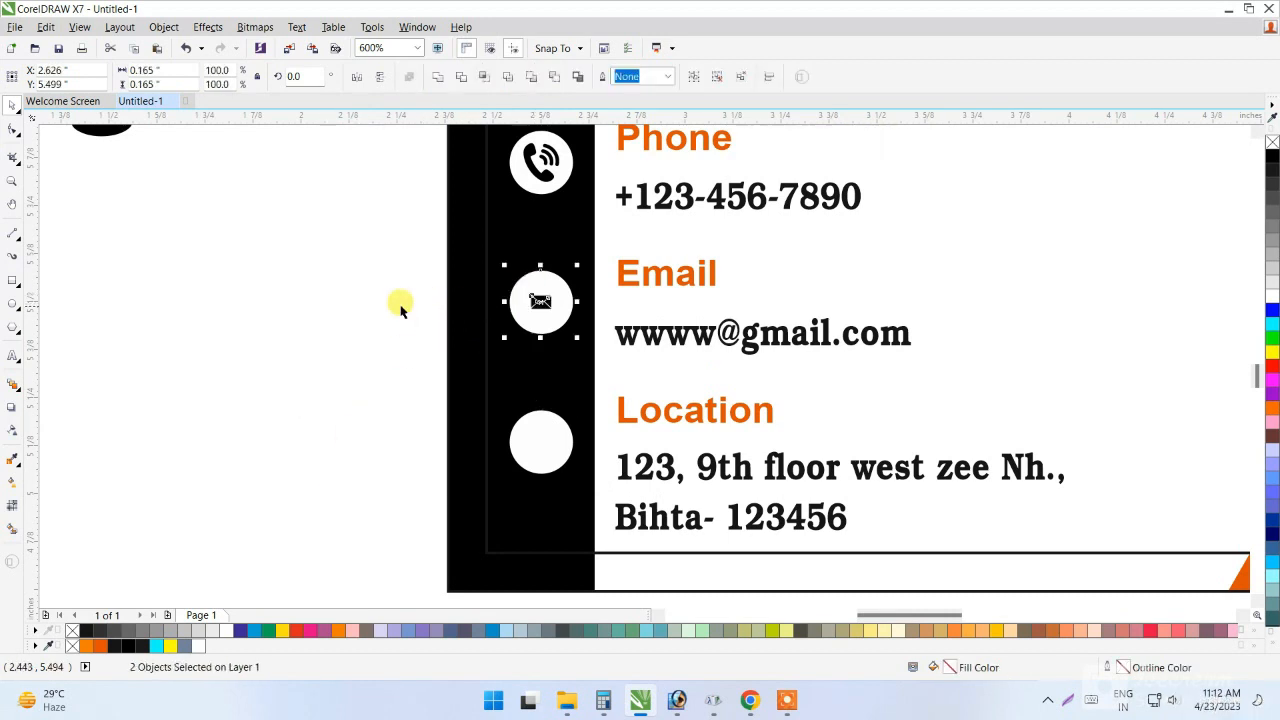
scroll(517, 294, "up", 2)
left_click(552, 300)
left_click_drag(597, 325, 540, 345)
scroll(501, 305, "down", 2)
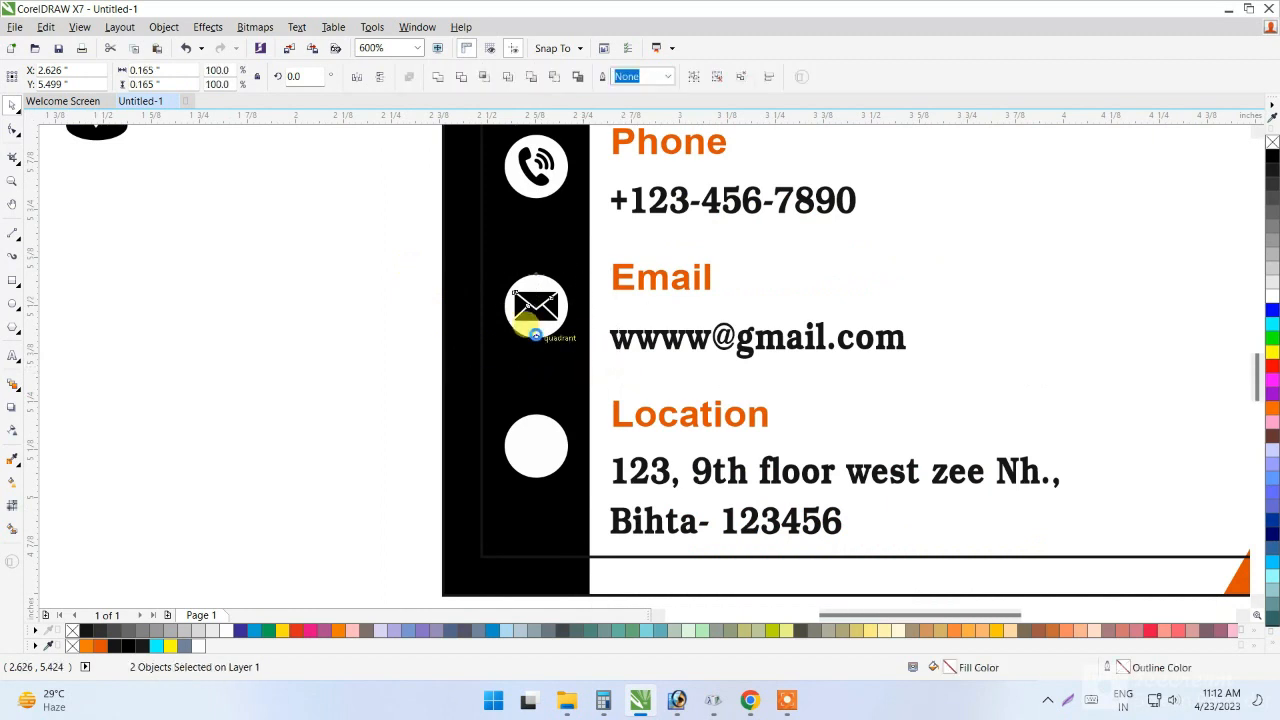
key("ctrl+g")
Centre the location pin icon on the white circle beside Location.
scroll(530, 320, "down", 2)
left_click(290, 188)
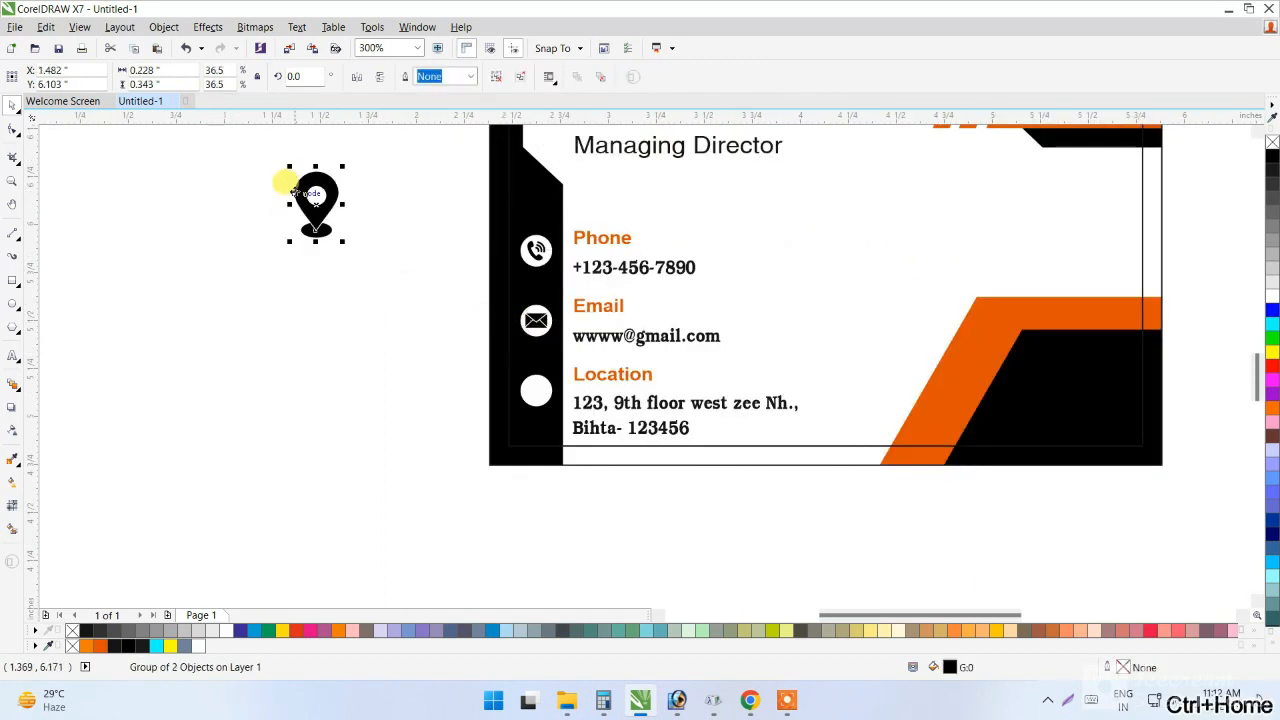
left_click(511, 390, "shift")
left_click(358, 430)
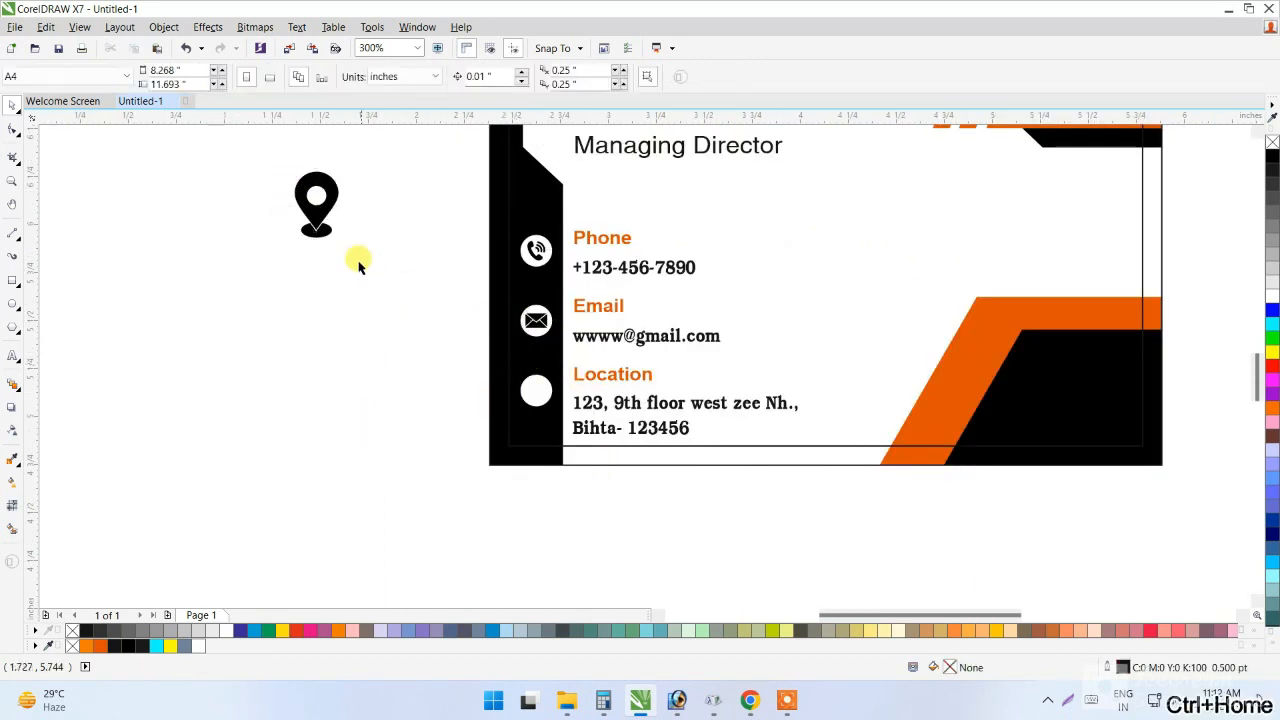
left_click(321, 220)
left_click(538, 393, "shift")
key("c")
key("e")
key("ctrl+g")
Shrink the location pin icon to about 0.064 × 0.097 in so it fits inside its white circle.
scroll(540, 385, "up", 2)
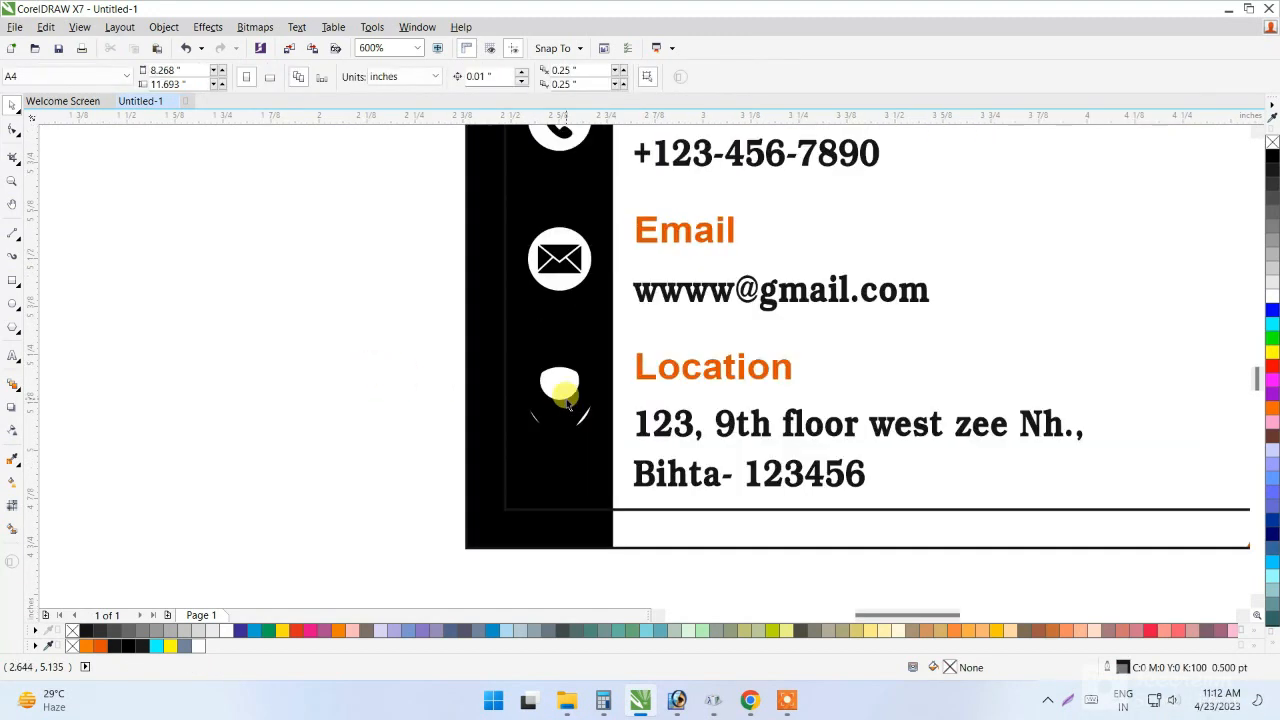
left_click_drag(607, 330, 585, 395)
scroll(585, 399, "up", 1)
scroll(520, 375, "down", 1)
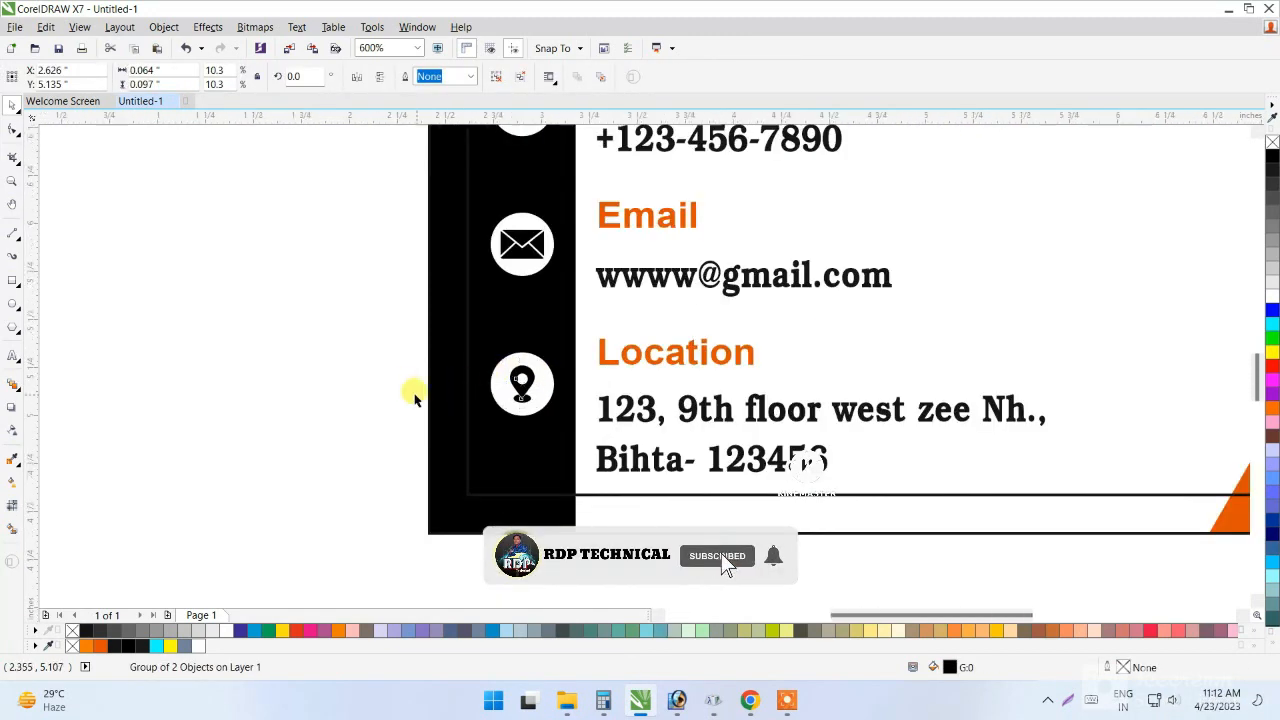
scroll(410, 395, "down", 1)
left_click(313, 409)
scroll(313, 410, "down", 1)
left_click_drag(297, 493, 394, 320)
scroll(379, 418, "up", 2)
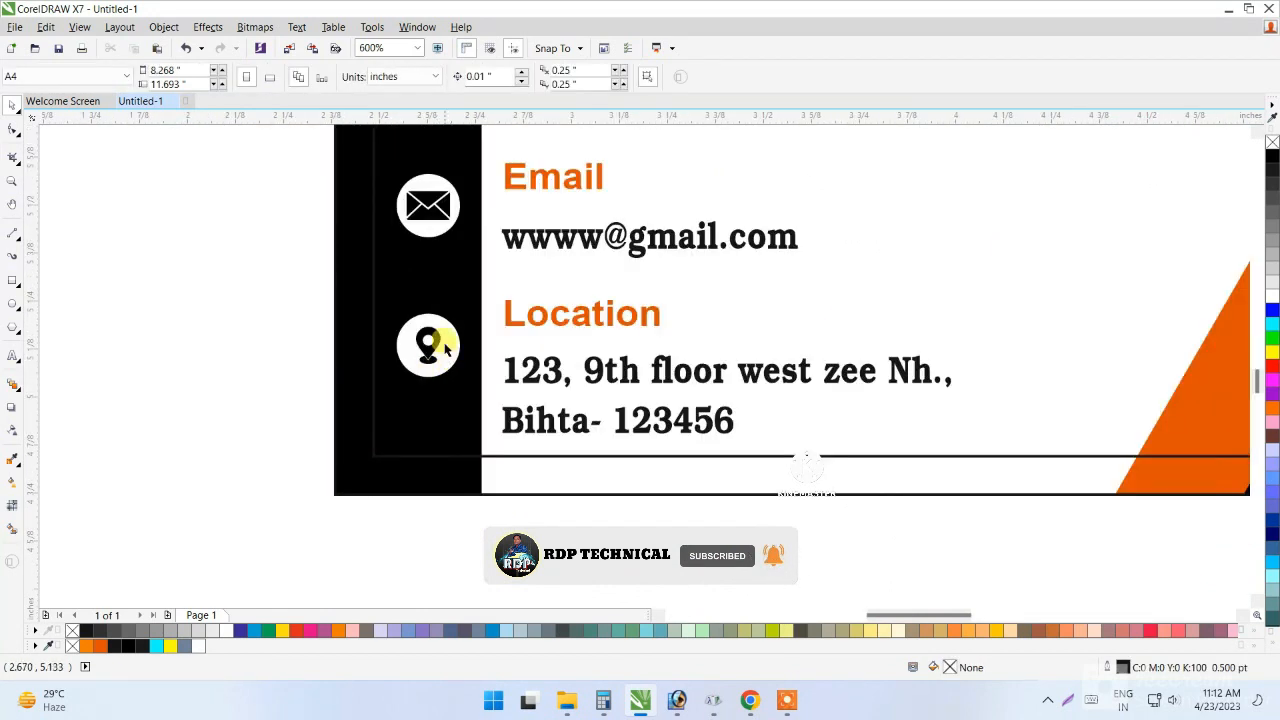
Enlarge the location pin icon slightly within its white circle.
left_click(427, 350)
scroll(420, 355, "up", 1)
left_click(467, 376, "shift")
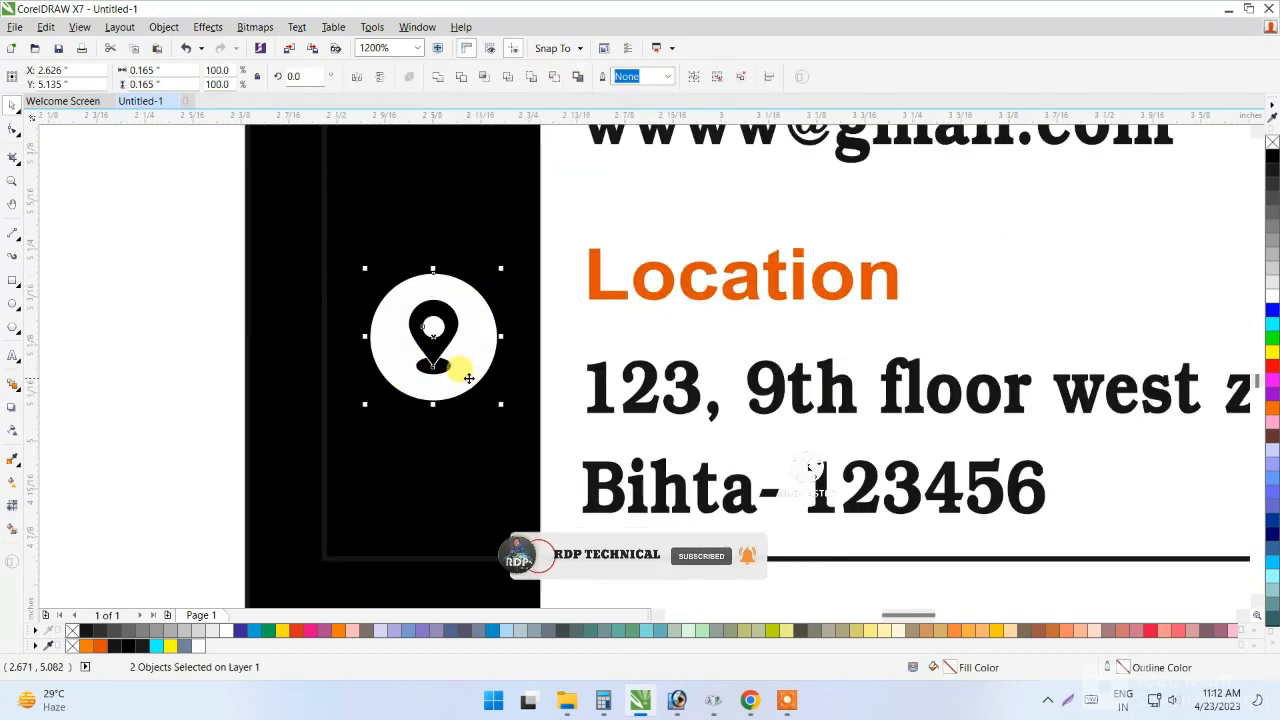
left_click(131, 307)
left_click(421, 317)
left_click_drag(465, 379, 470, 384)
left_click(127, 308)
scroll(127, 308, "down", 1)
Draw a hexagon about 0.842 × 0.972 in over the corner of the lower orange band on the card.
left_click(12, 327)
scroll(97, 328, "down", 1)
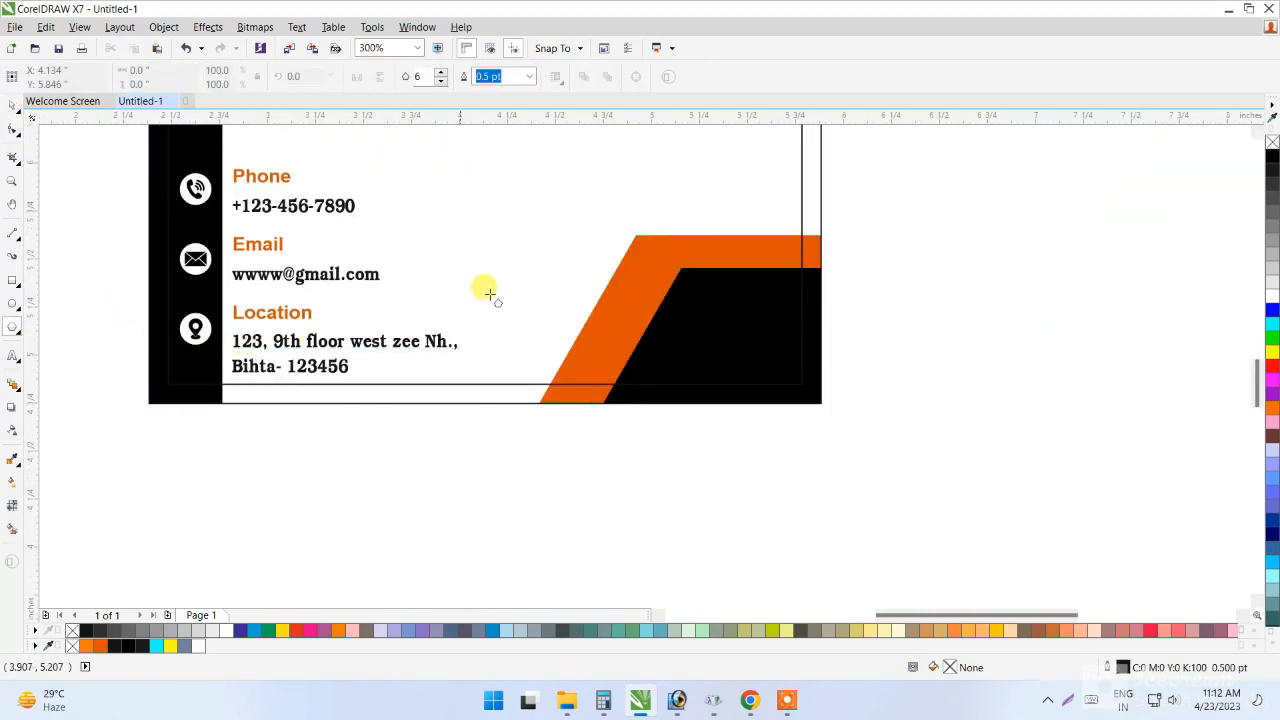
mouse_move(600, 243)
left_mouse_down()
mouse_move(686, 306)
mouse_move(682, 339)
left_mouse_up()
key("ctrl+space")
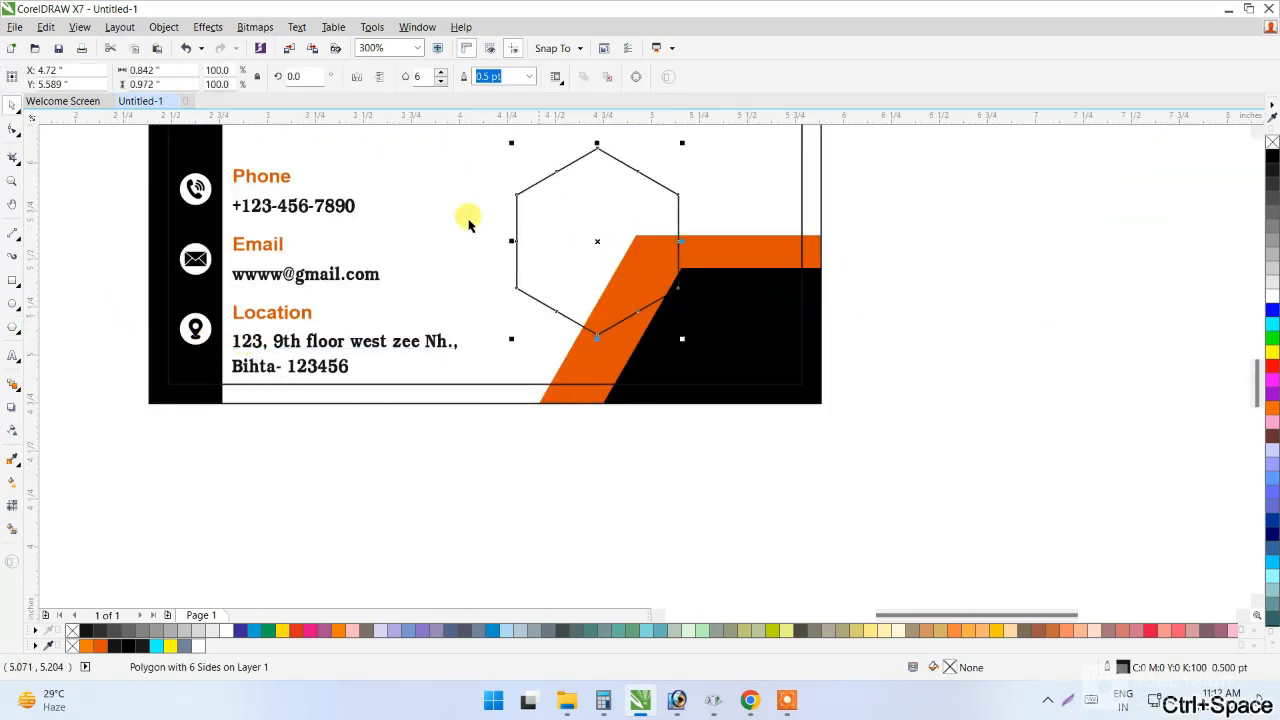
left_click_drag(591, 183, 608, 185)
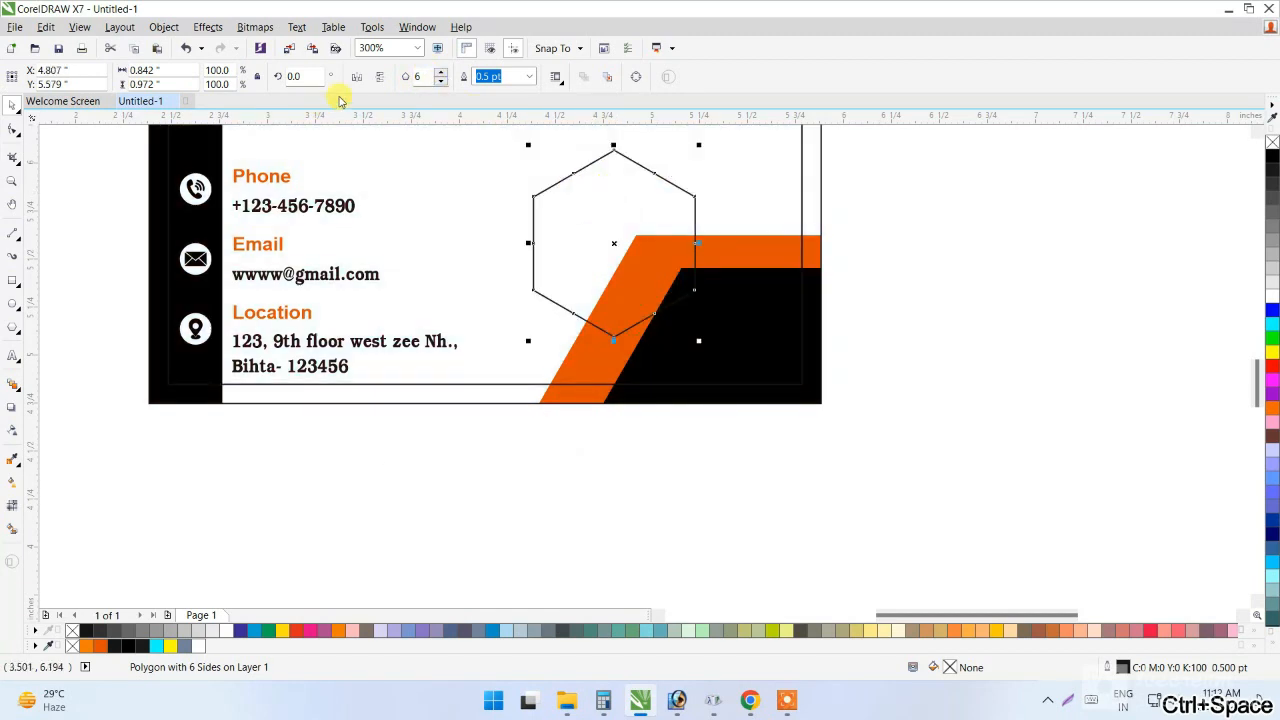
Rotate the hexagon 90° and reposition it over the bend of the lower orange band.
left_click(305, 76)
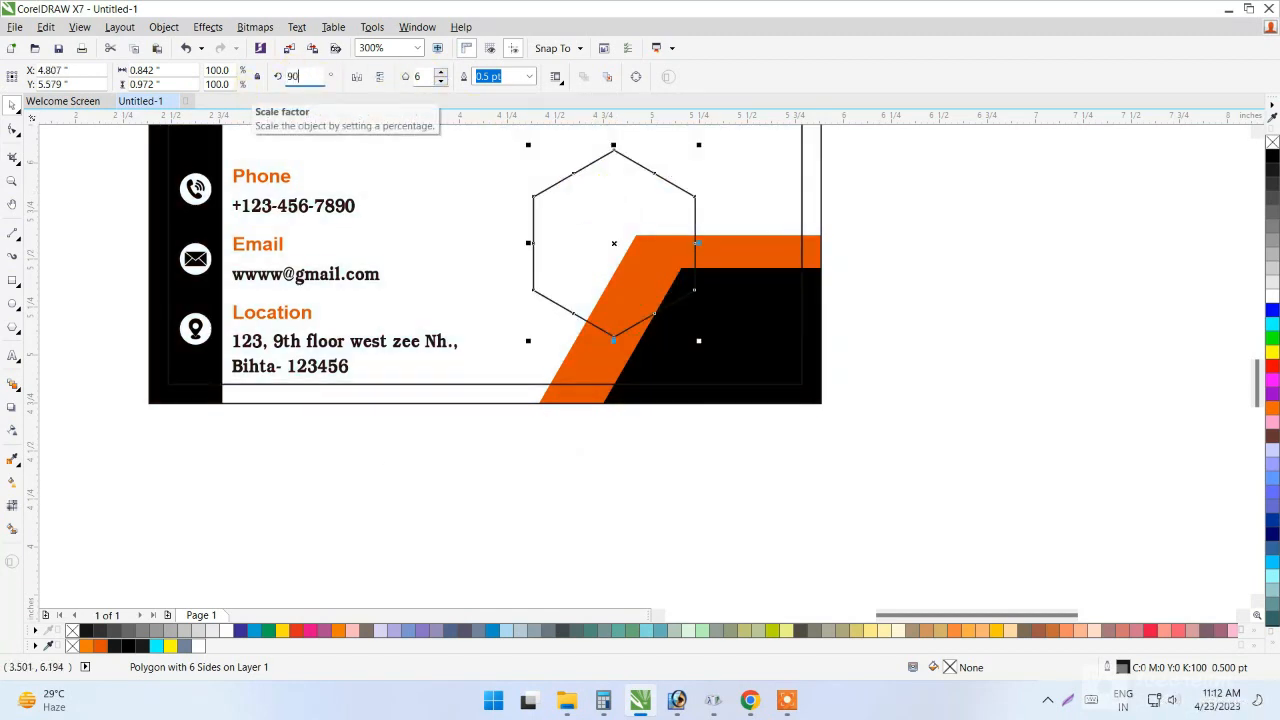
type("90")
key("Return")
left_click_drag(593, 193, 677, 210)
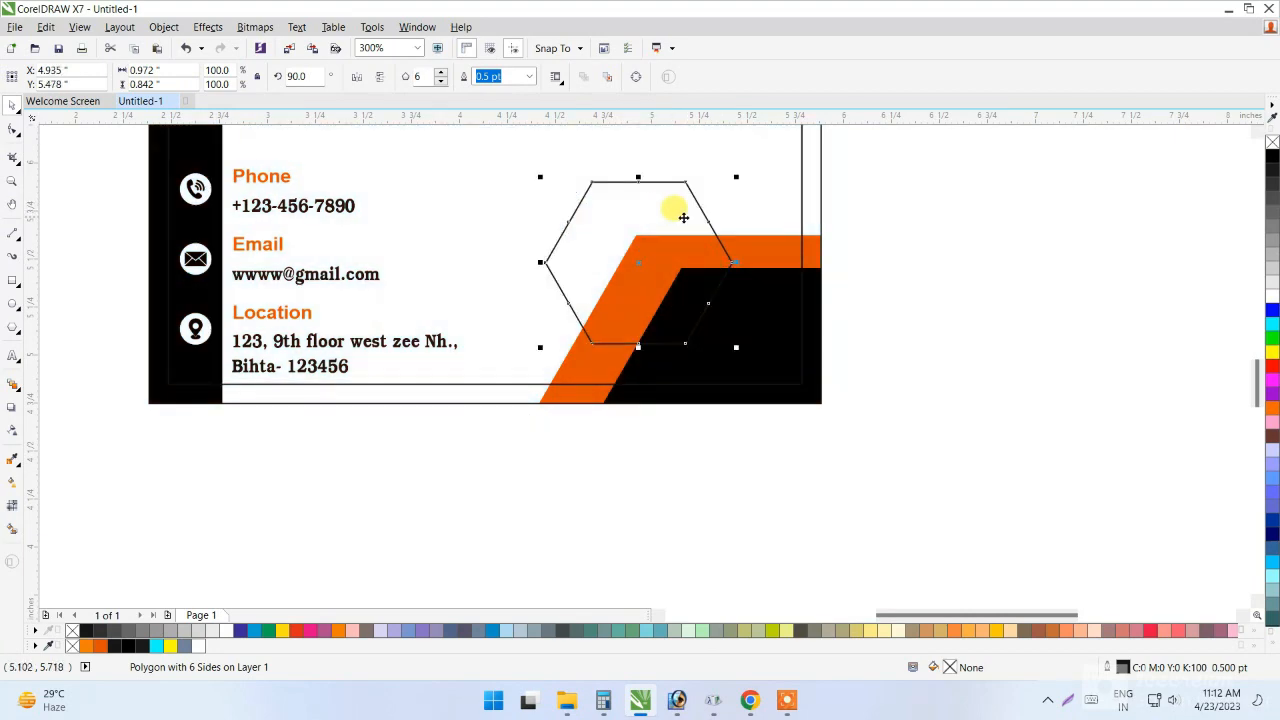
scroll(777, 294, "down", 2)
scroll(740, 291, "up", 2)
left_click_drag(618, 303, 614, 299)
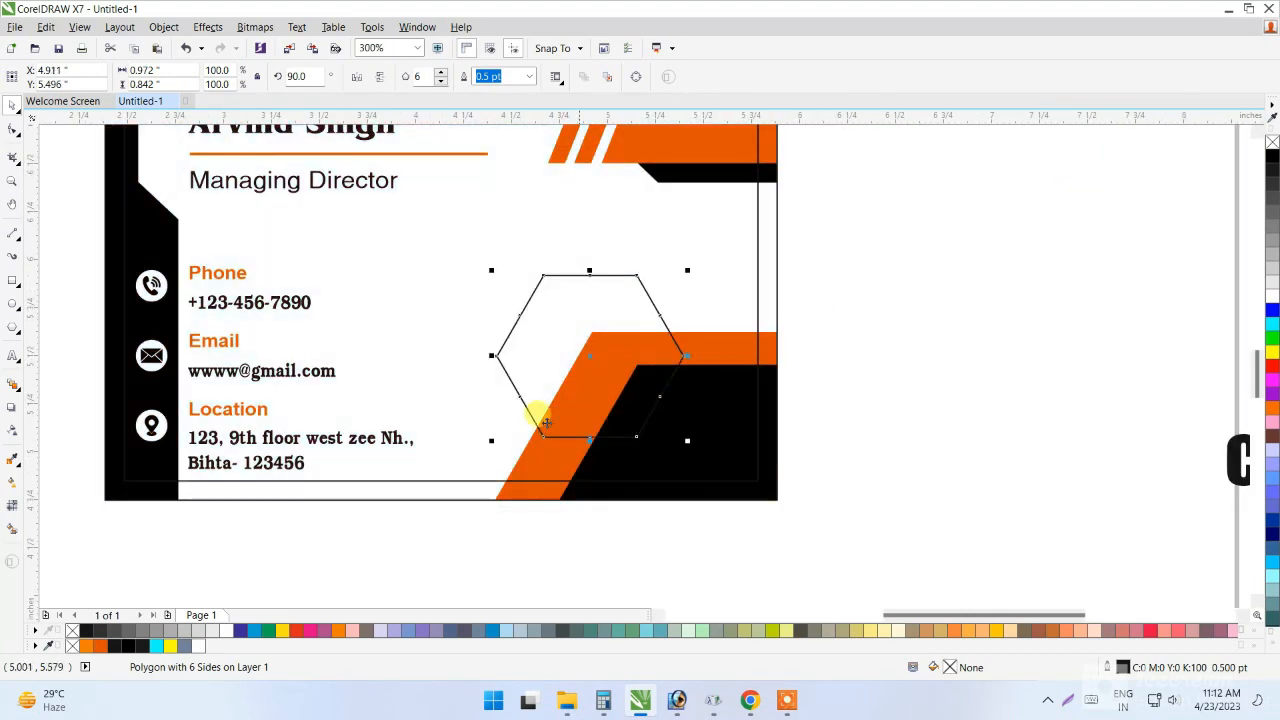
Fill the hexagon with white and remove its outline.
left_click(228, 630)
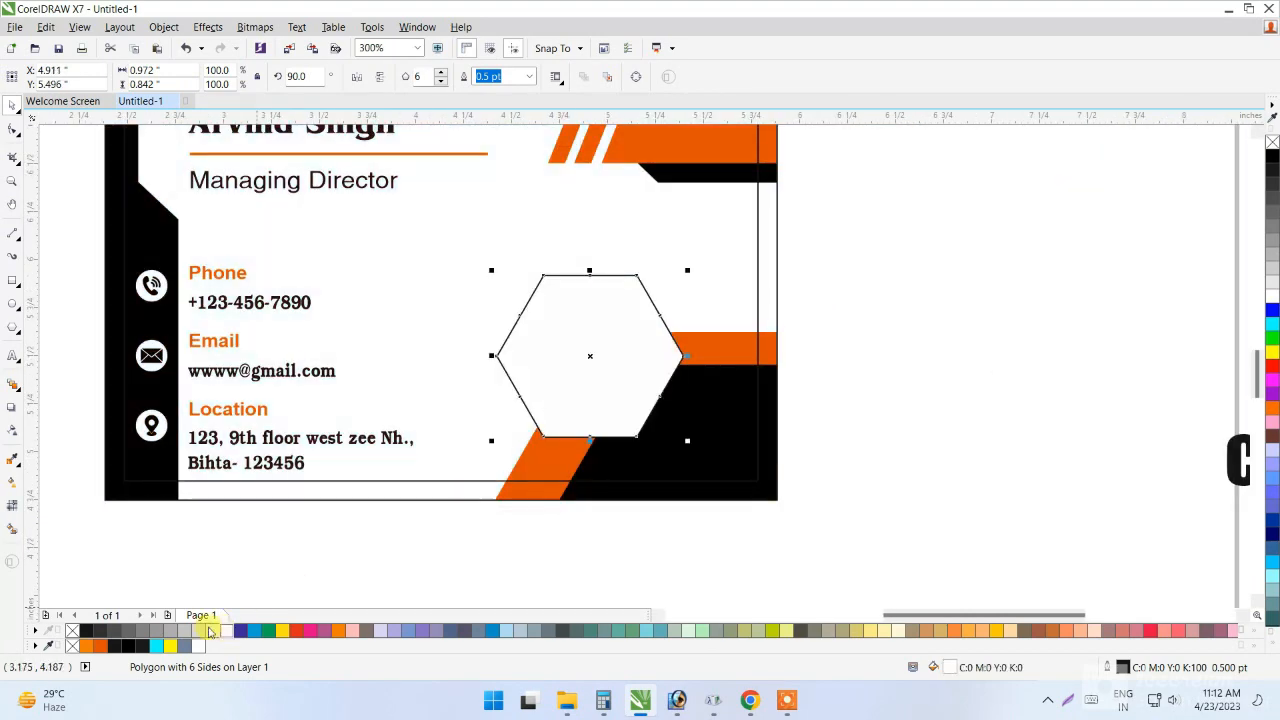
right_click(72, 630)
scroll(677, 308, "up", 1)
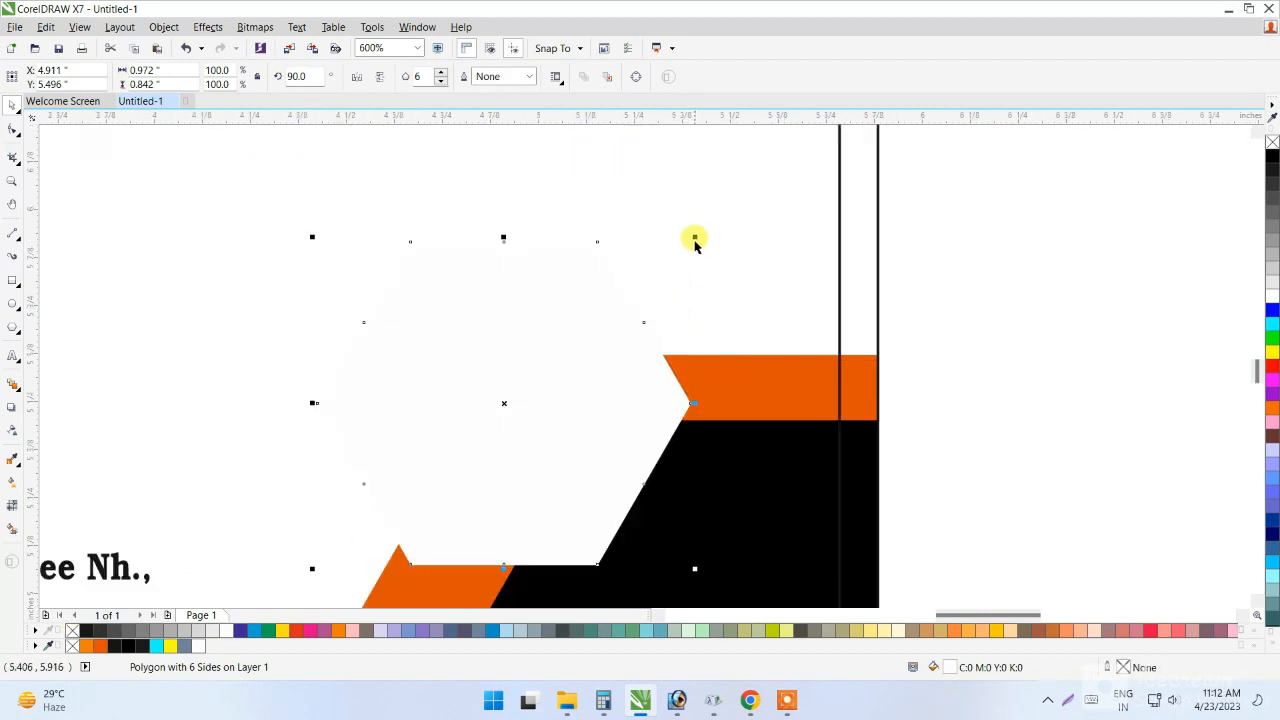
Place an enlarged 40% black copy of the hexagon, about 1.142 × 0.989 in, behind it and shrink the white one to about 0.95 × 0.823 in.
left_click_drag(695, 243, 727, 205)
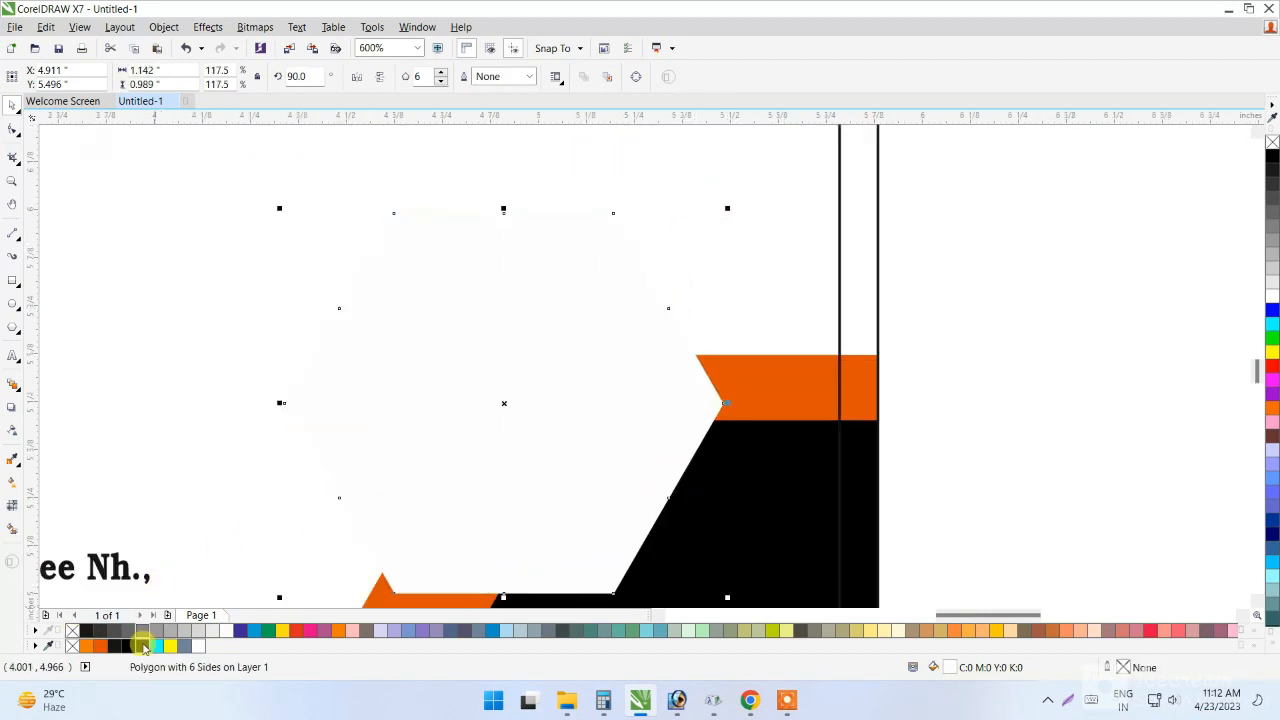
left_click(176, 631)
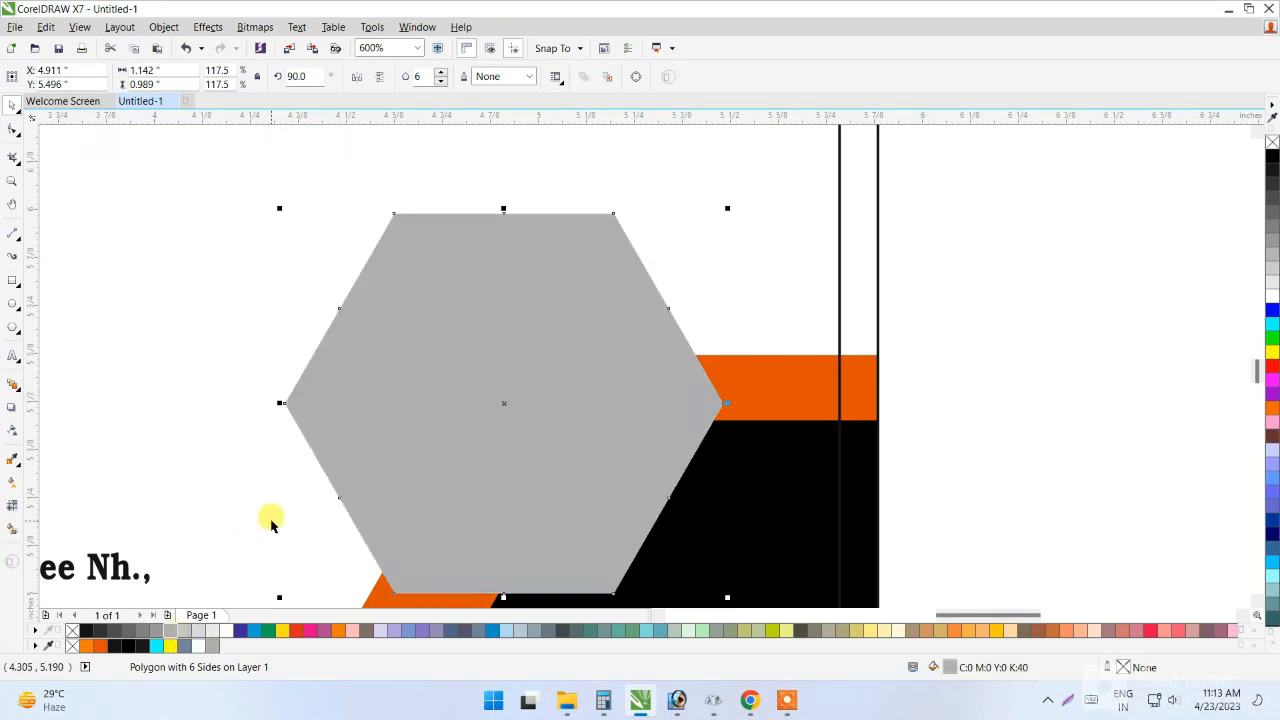
key("ctrl+Page_Down")
scroll(601, 257, "down", 2)
left_click(595, 257)
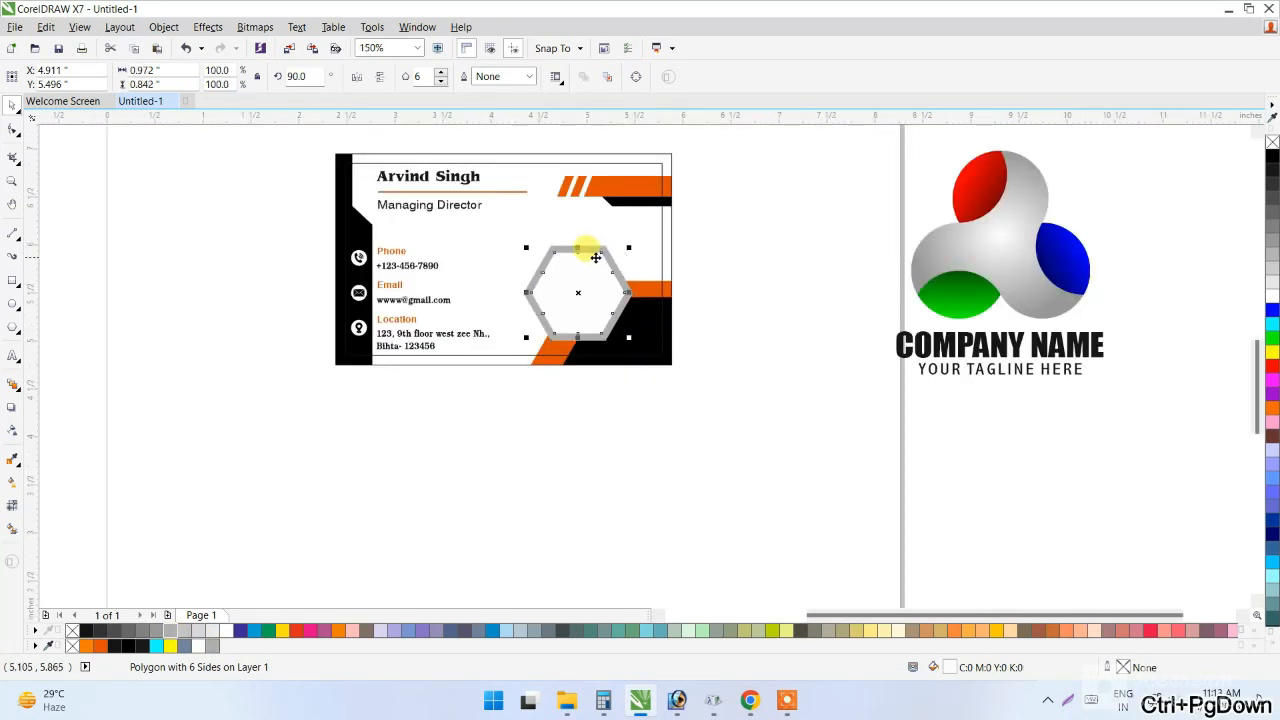
scroll(595, 257, "up", 2)
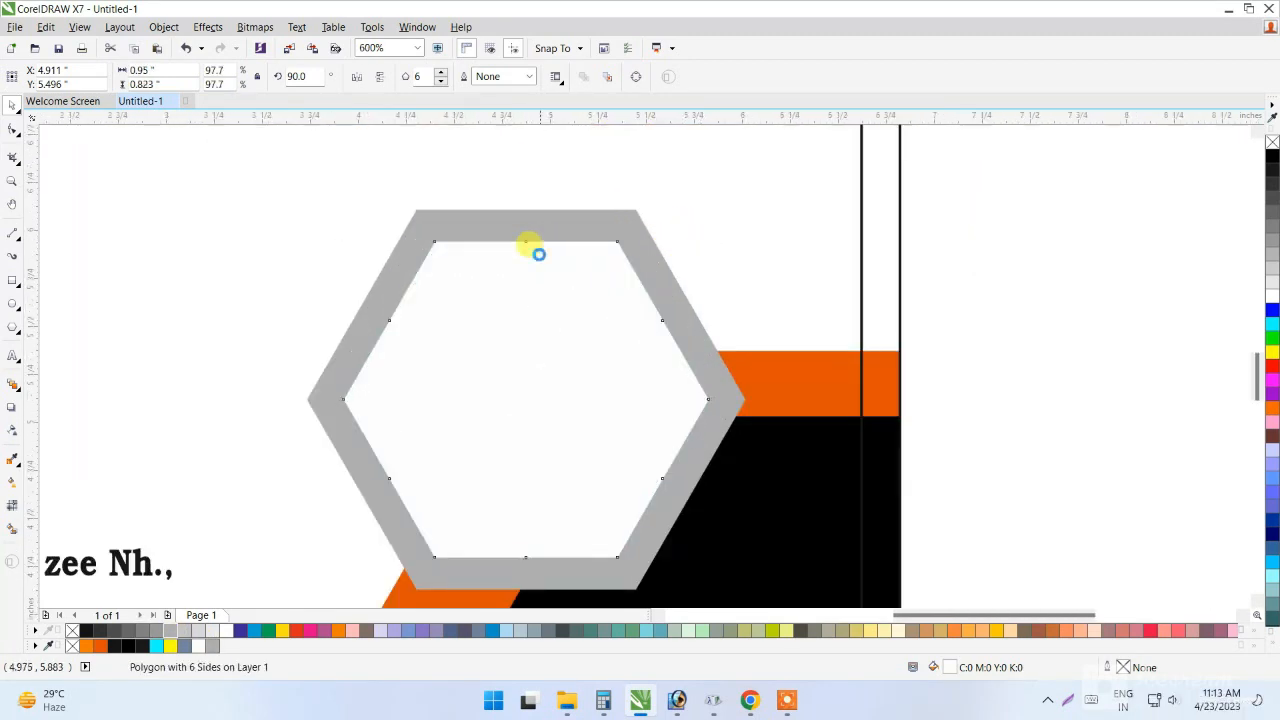
Centre the company logo group on the hexagon both ways and bring it to the front.
scroll(886, 277, "down", 4)
left_click(1060, 268)
left_click(688, 284, "shift")
key("c")
key("e")
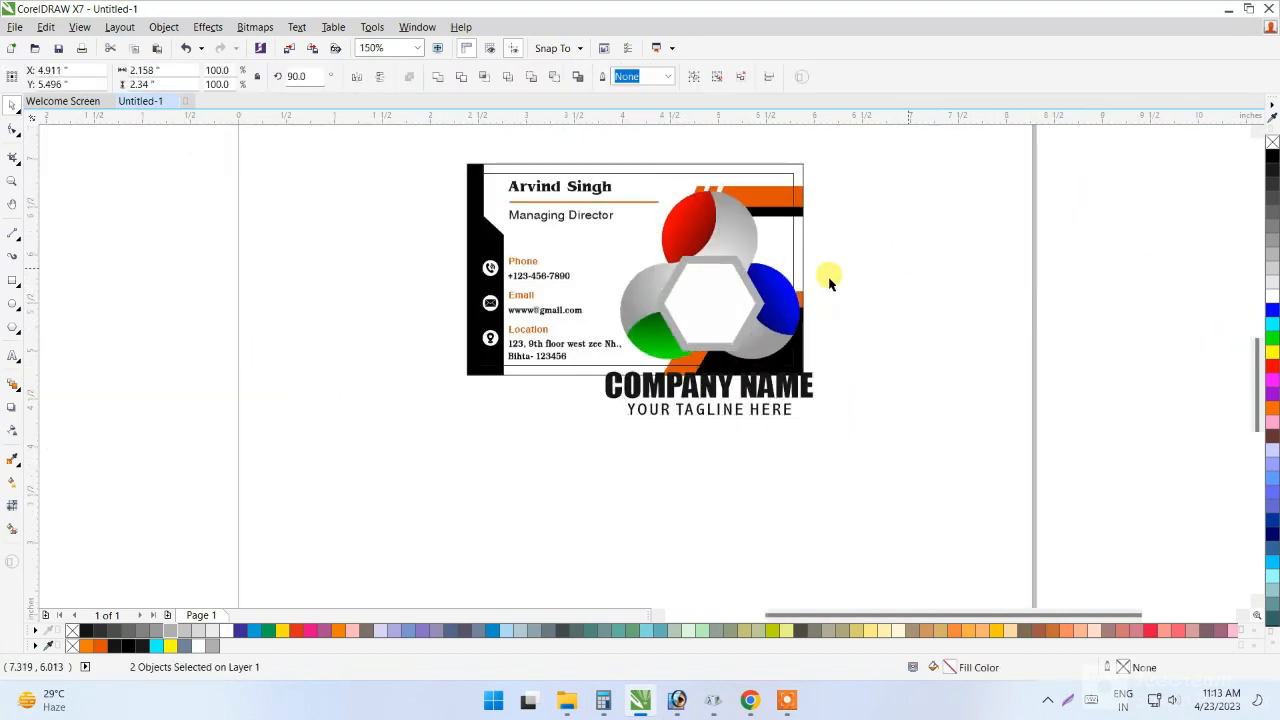
left_click(829, 277)
left_click(781, 306)
key("ctrl+Home")
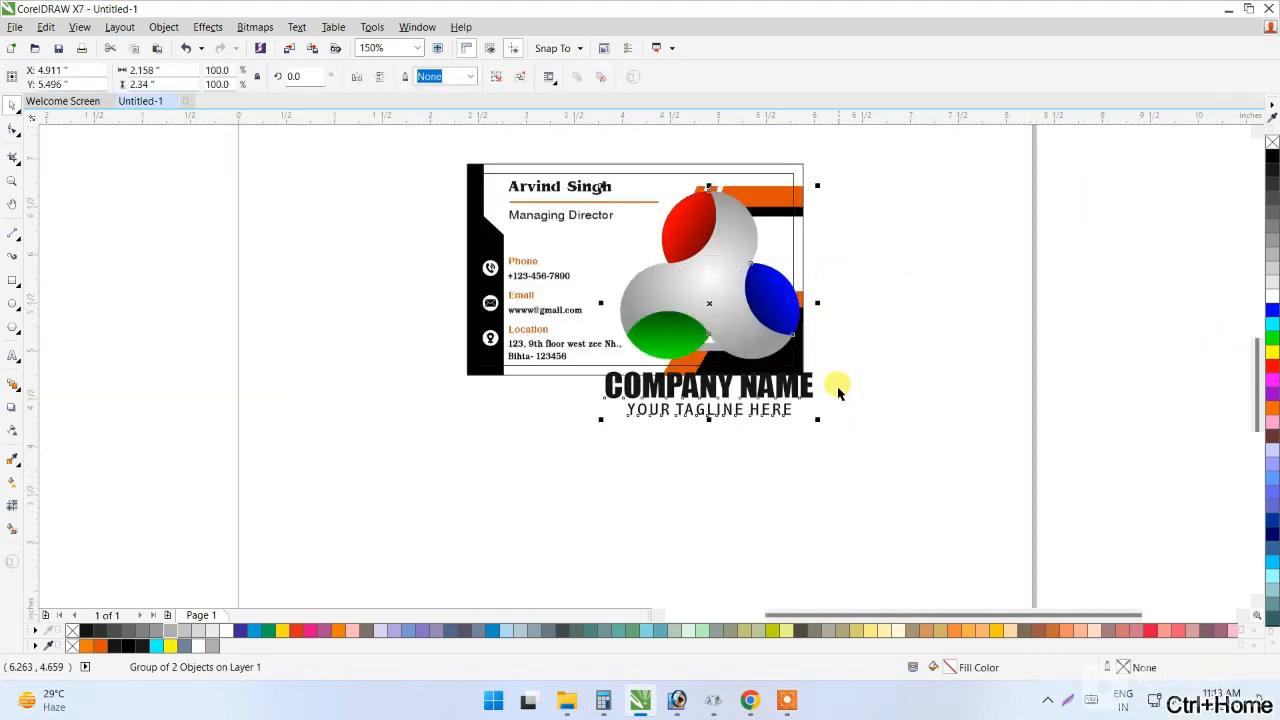
Shrink the company logo to about 0.559 × 0.606 in so it fits inside the white hexagon.
left_click_drag(819, 417, 742, 339)
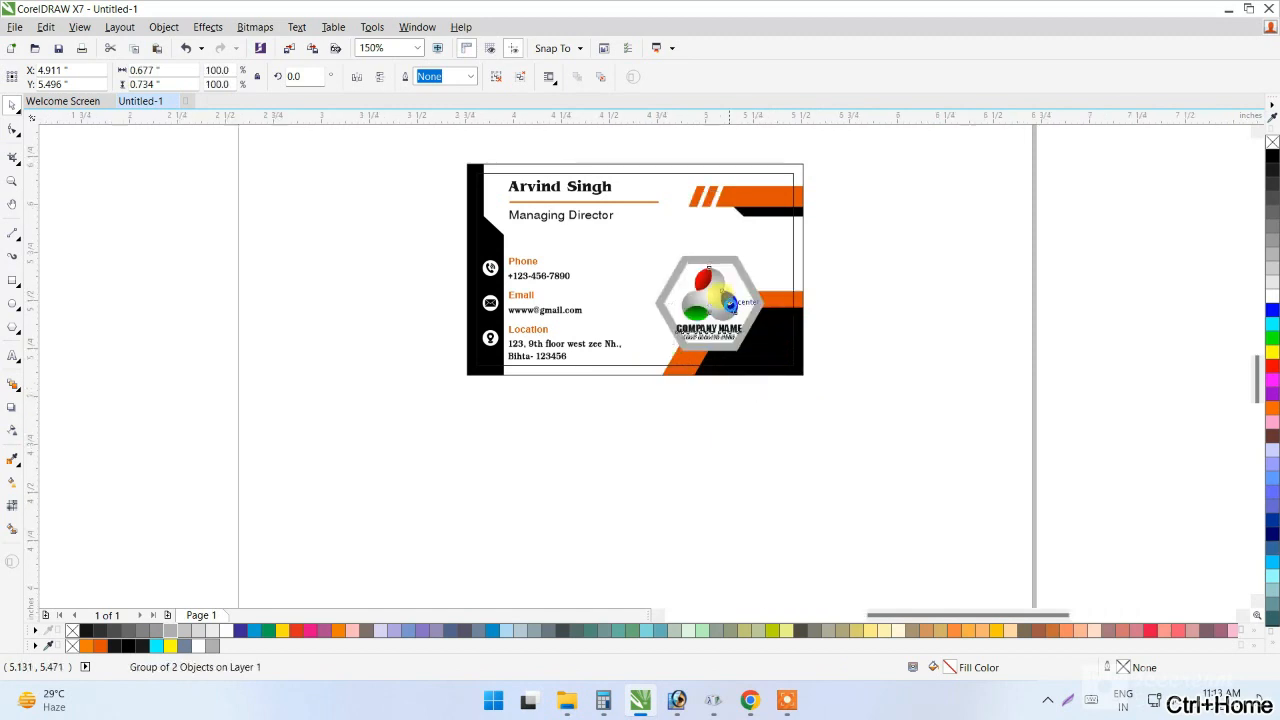
scroll(790, 436, "up", 4)
left_click_drag(783, 428, 742, 378)
scroll(726, 380, "down", 4)
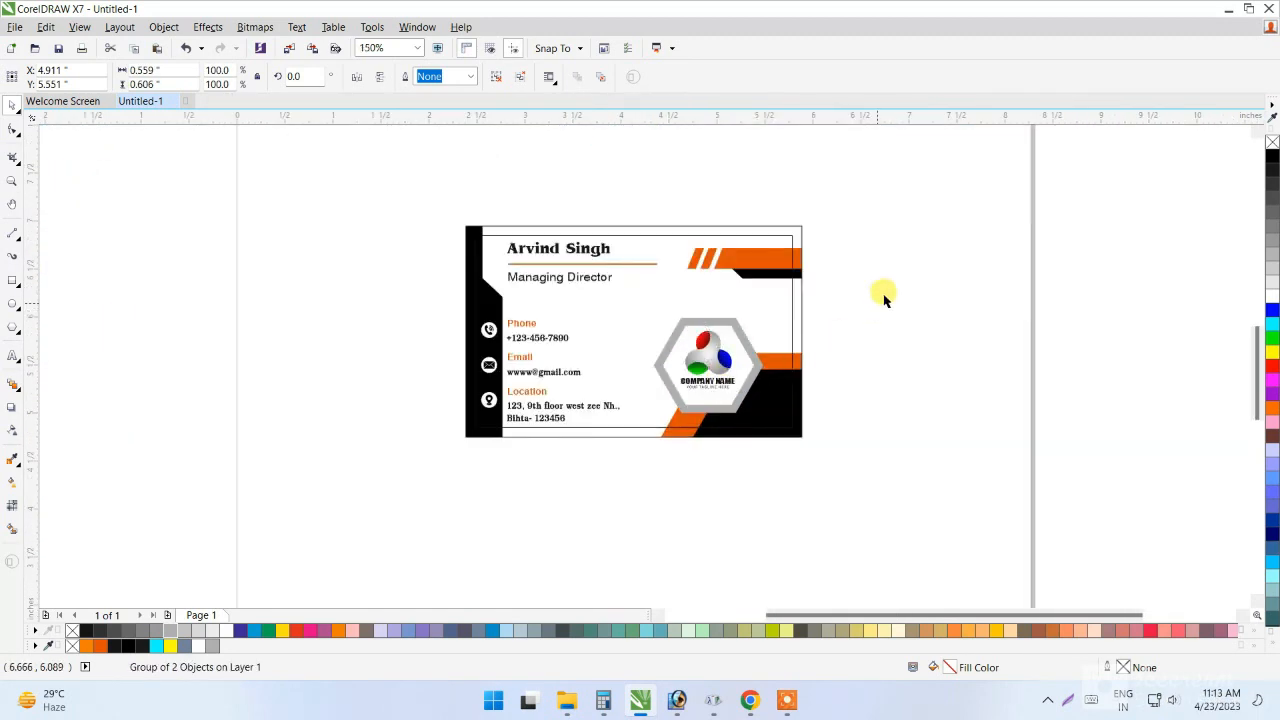
Group the company logo with the white and grey hexagons.
left_click_drag(886, 292, 596, 478)
key("ctrl+g")
scroll(596, 478, "up", 2)
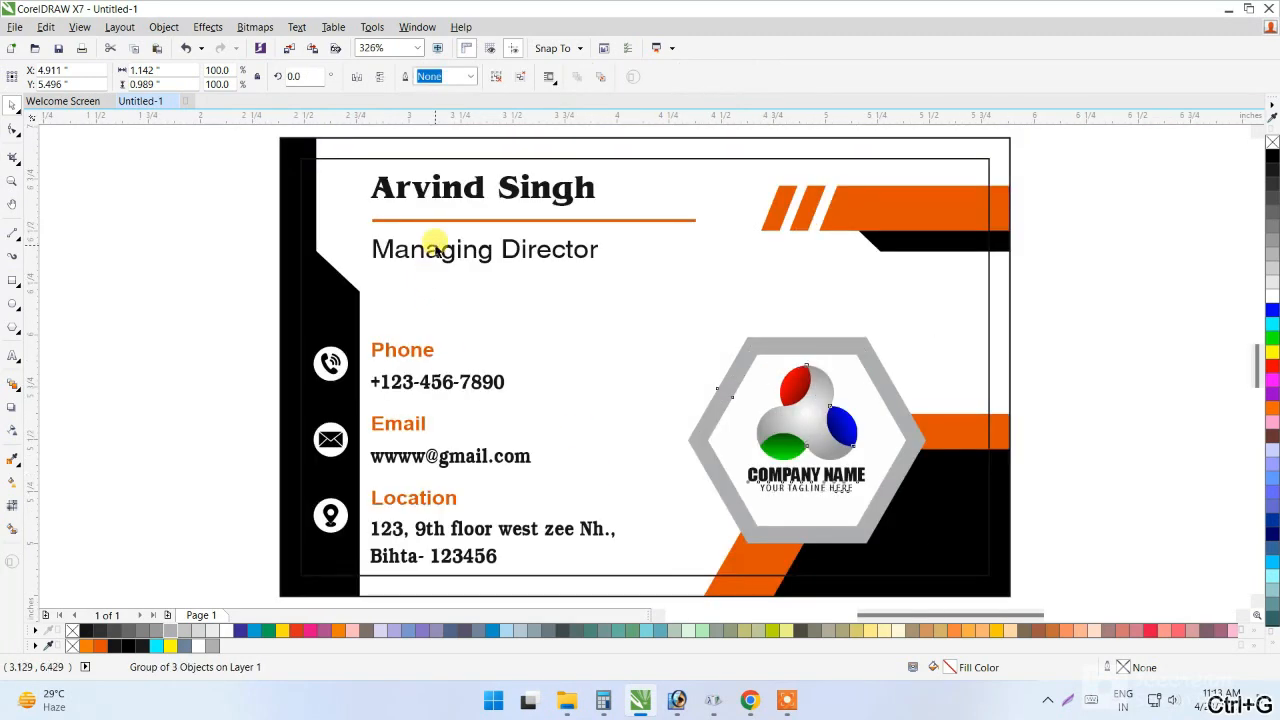